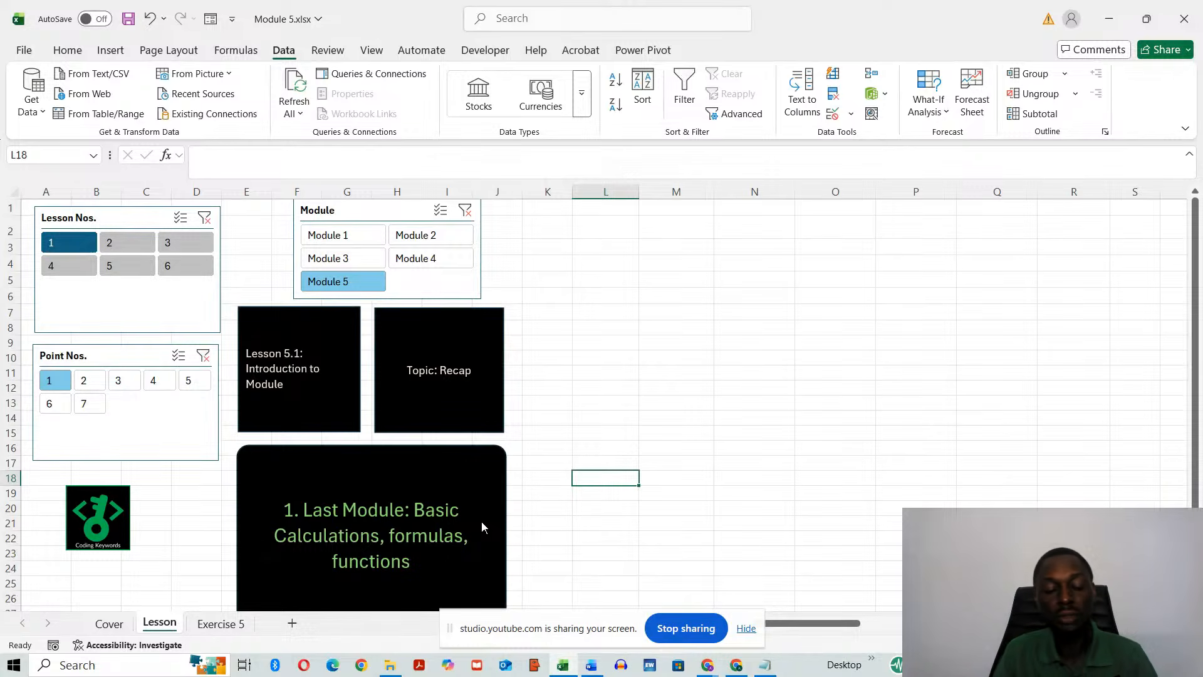
Step through points 2 to 7 of lesson 1 in Module 5 to review the lesson's topics.
{"action": "key", "text": "alt"}
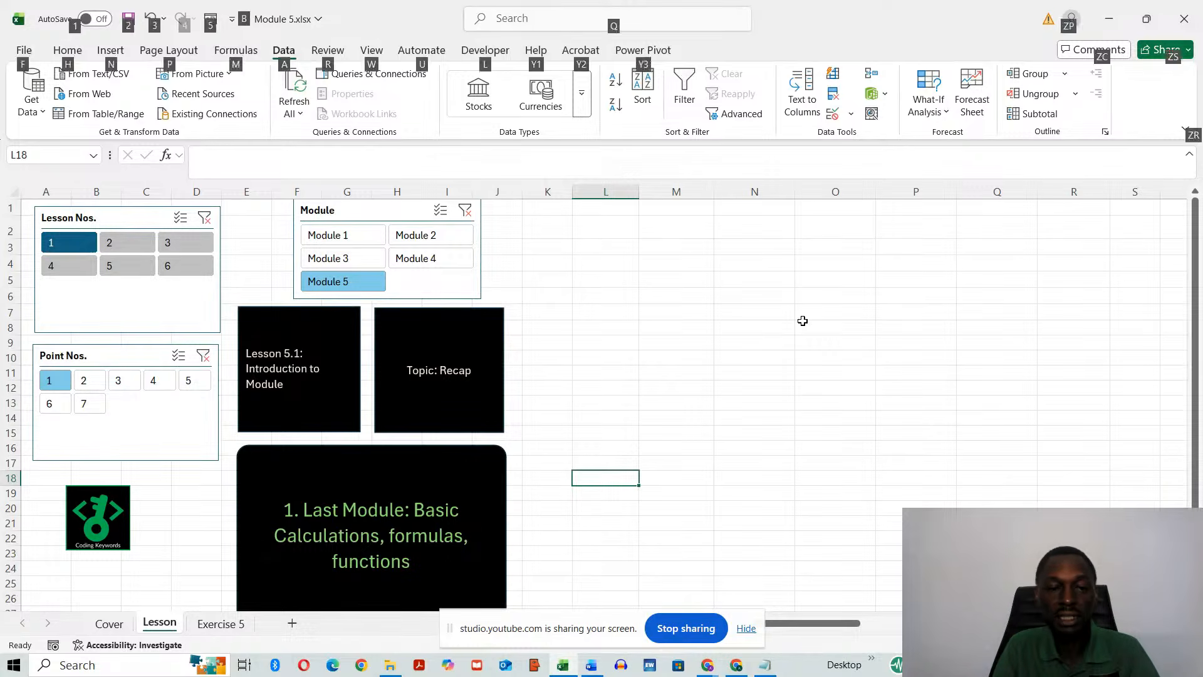
{"action": "left_click", "coordinate": [741, 390]}
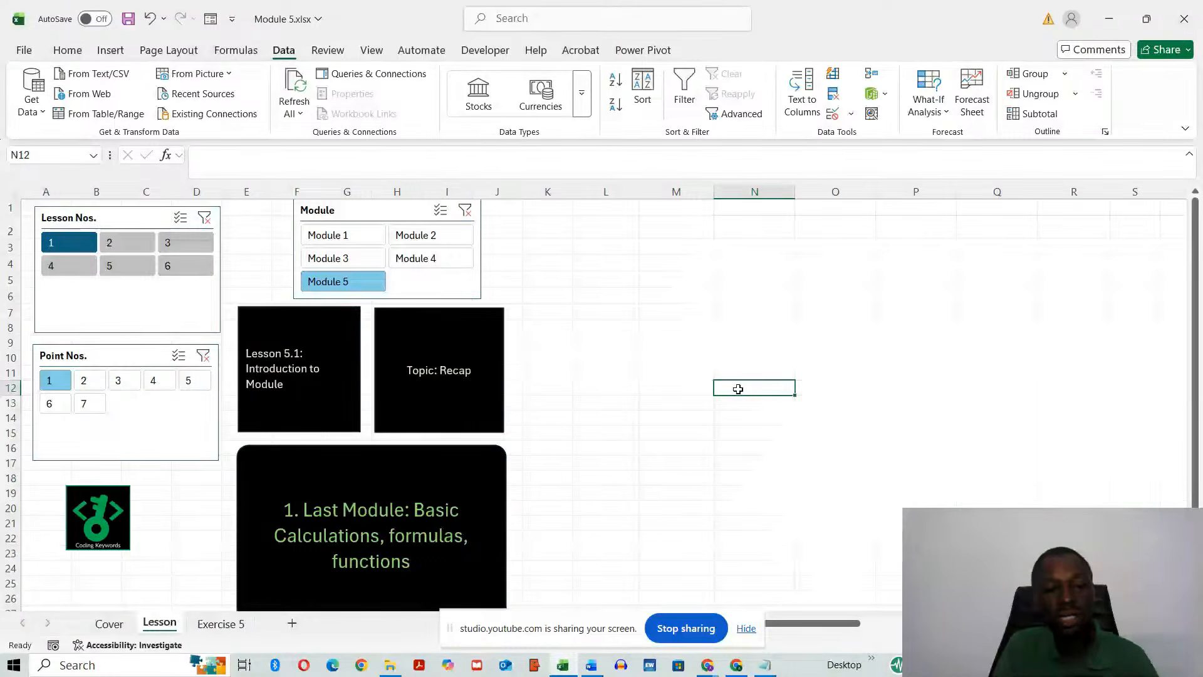
{"action": "left_click", "coordinate": [87, 380]}
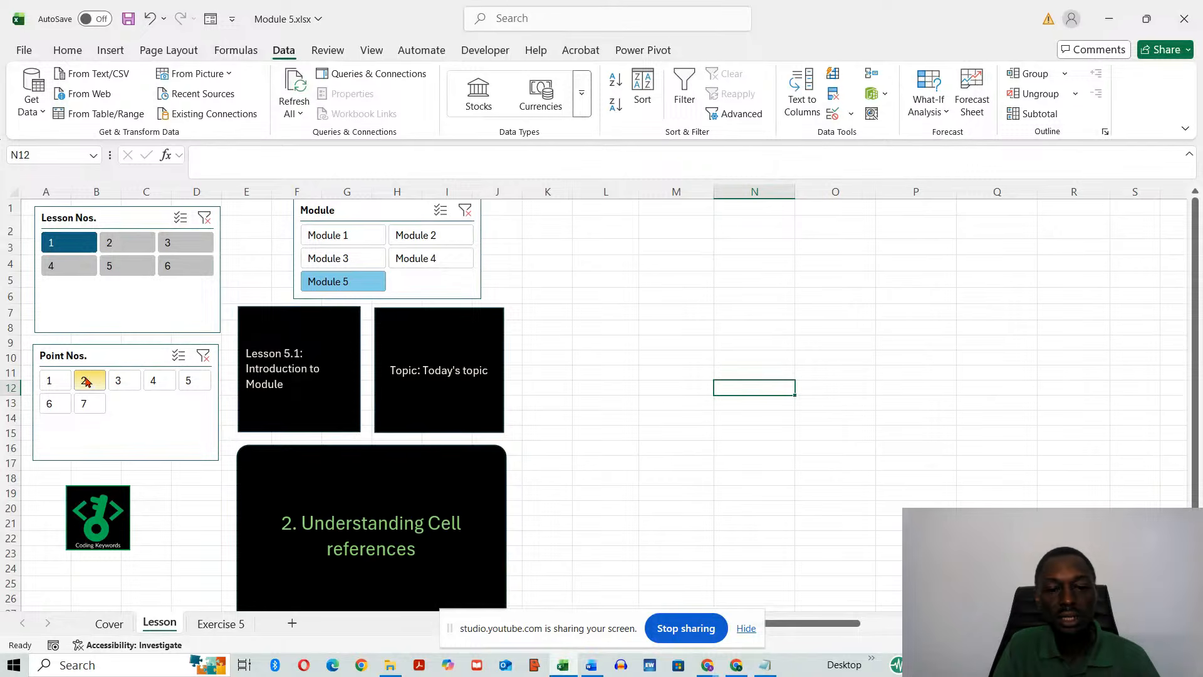
{"action": "left_click", "coordinate": [122, 385]}
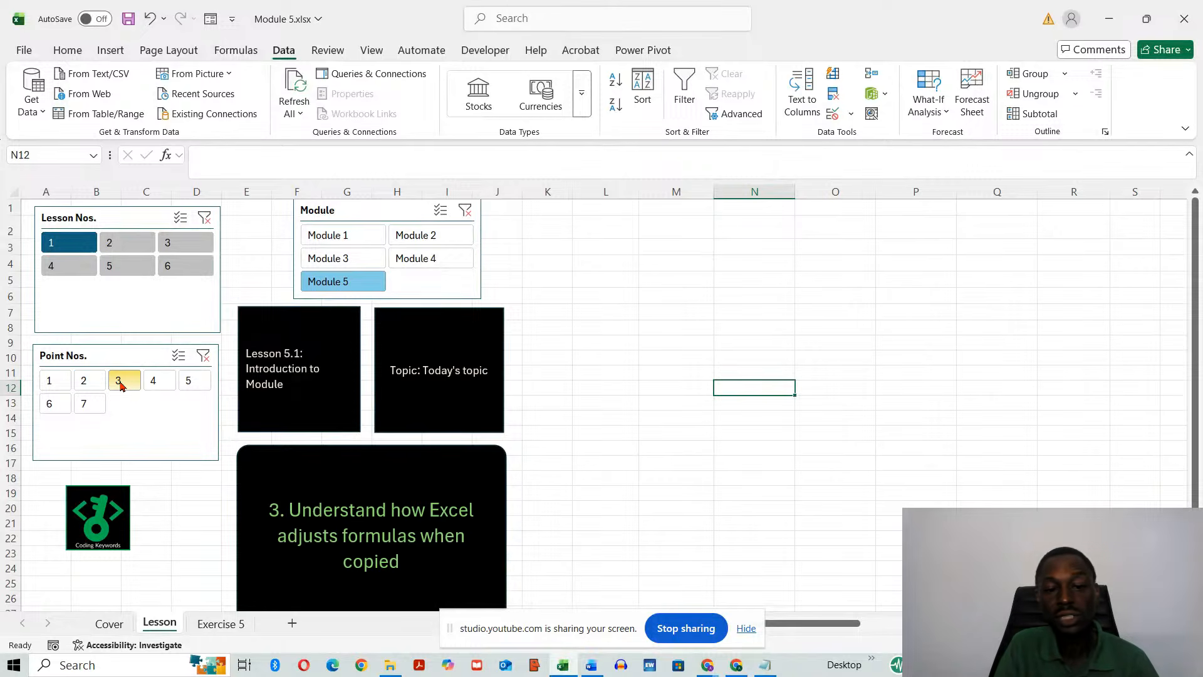
{"action": "left_click", "coordinate": [159, 387]}
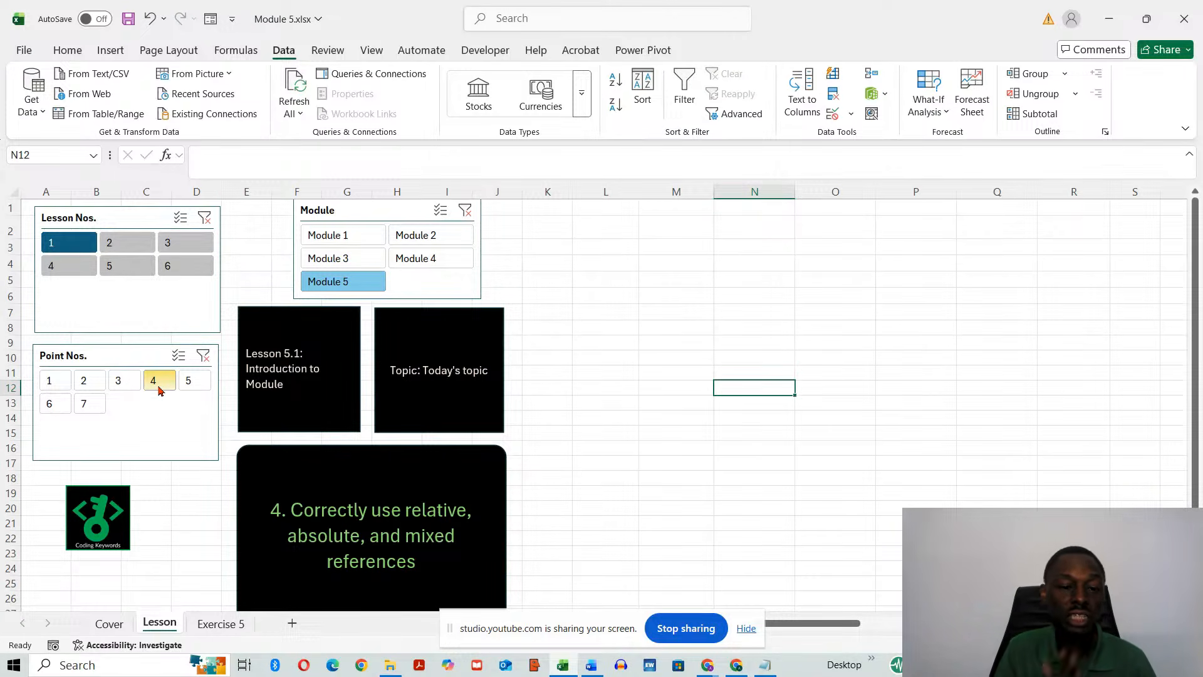
{"action": "left_click", "coordinate": [196, 384]}
{"action": "left_click", "coordinate": [52, 408]}
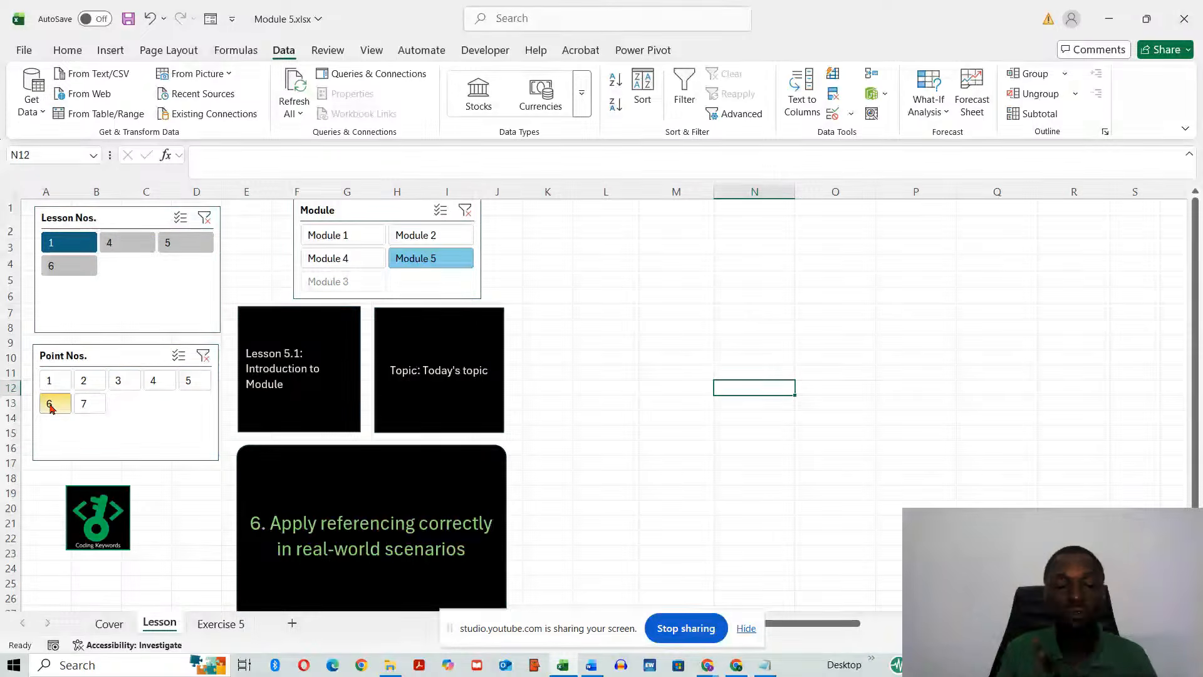
{"action": "left_click", "coordinate": [89, 407]}
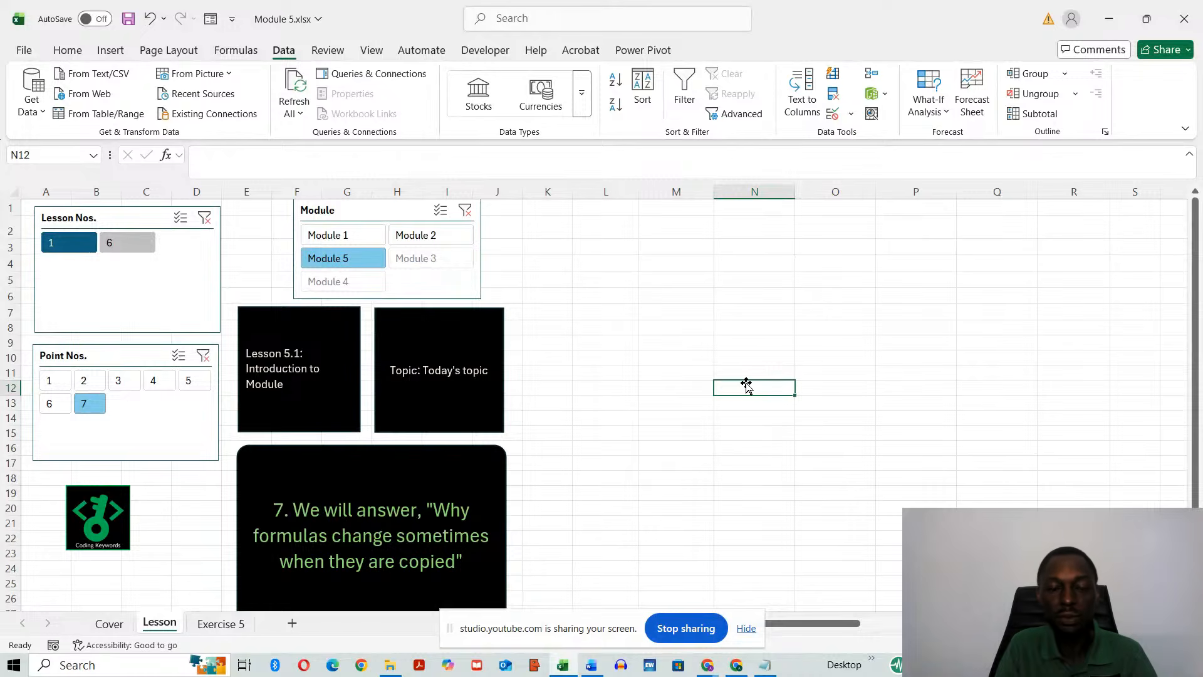
{"action": "key", "text": "alt+Tab"}
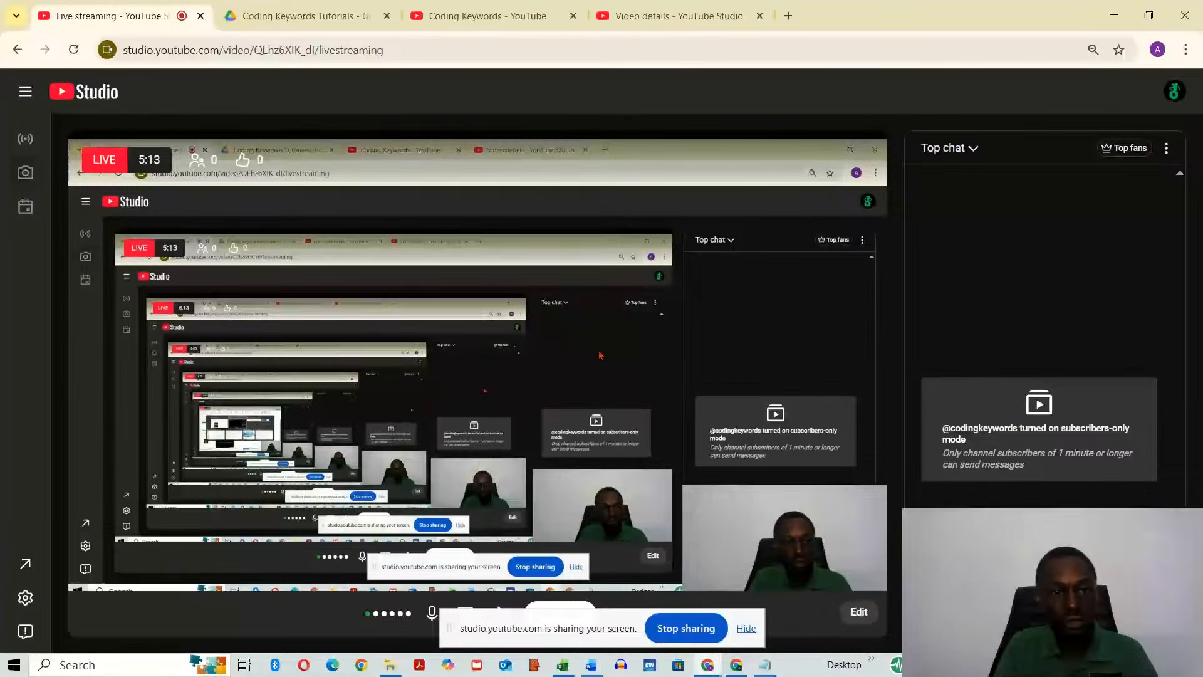
{"action": "key", "text": "alt+Tab"}
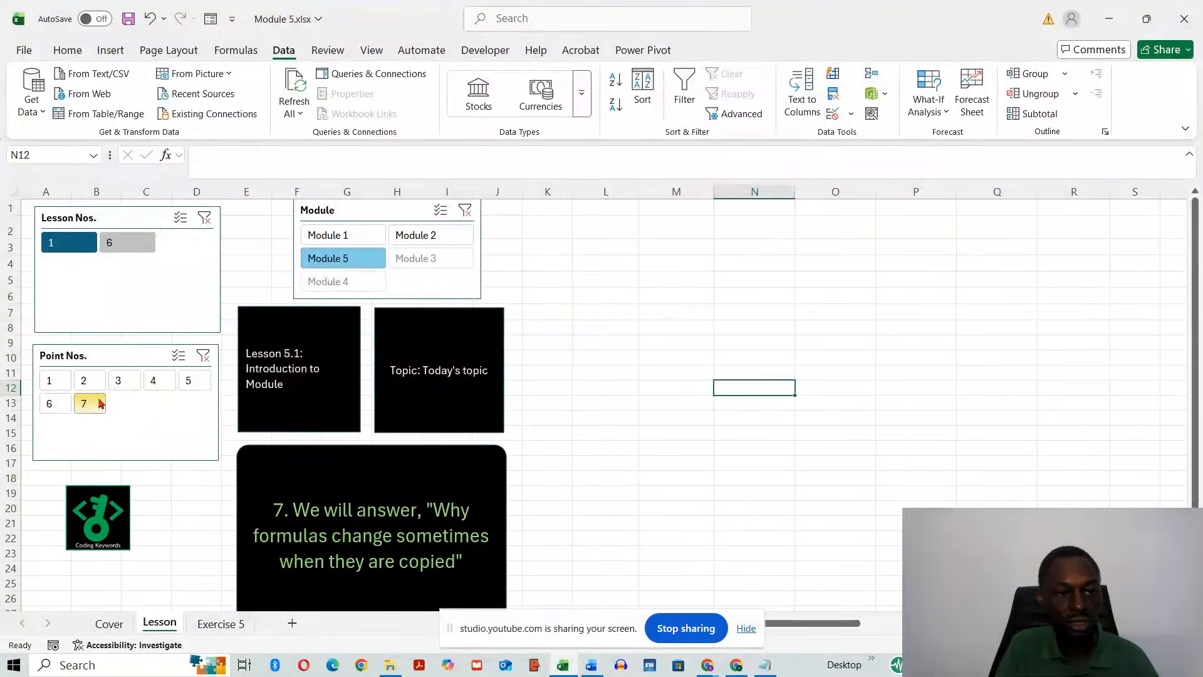
Filter the lesson view to point 1 of lesson 2 and step through its points up to 4.
{"action": "left_click", "coordinate": [50, 382]}
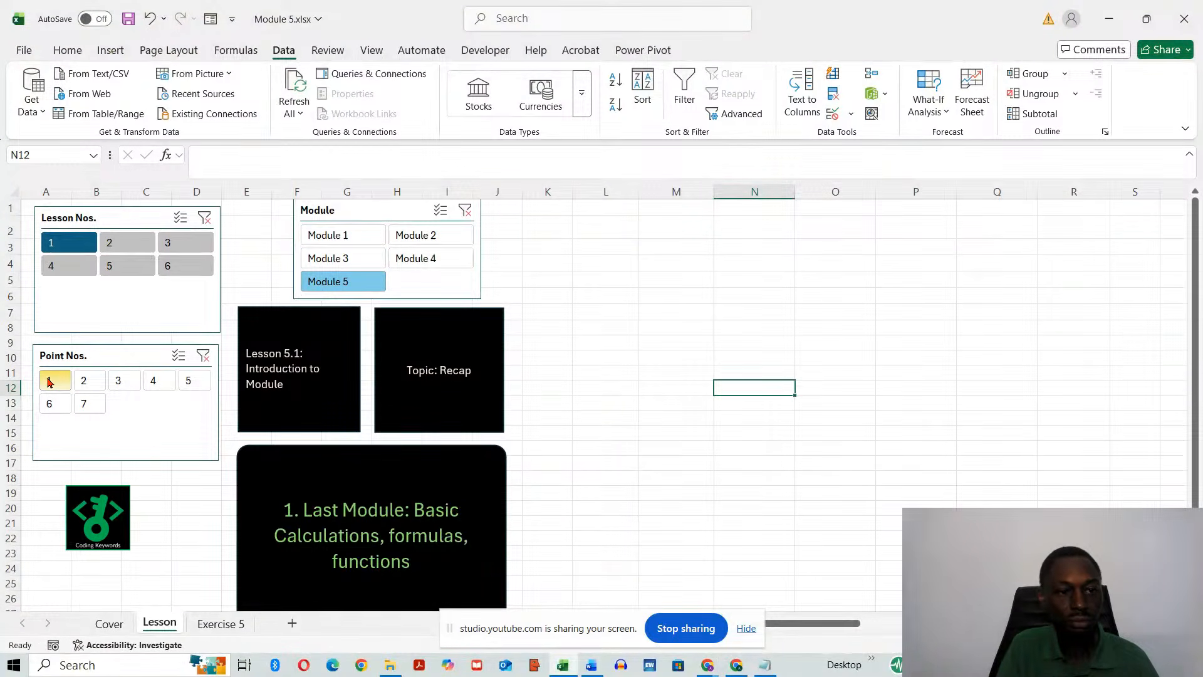
{"action": "left_click", "coordinate": [123, 252]}
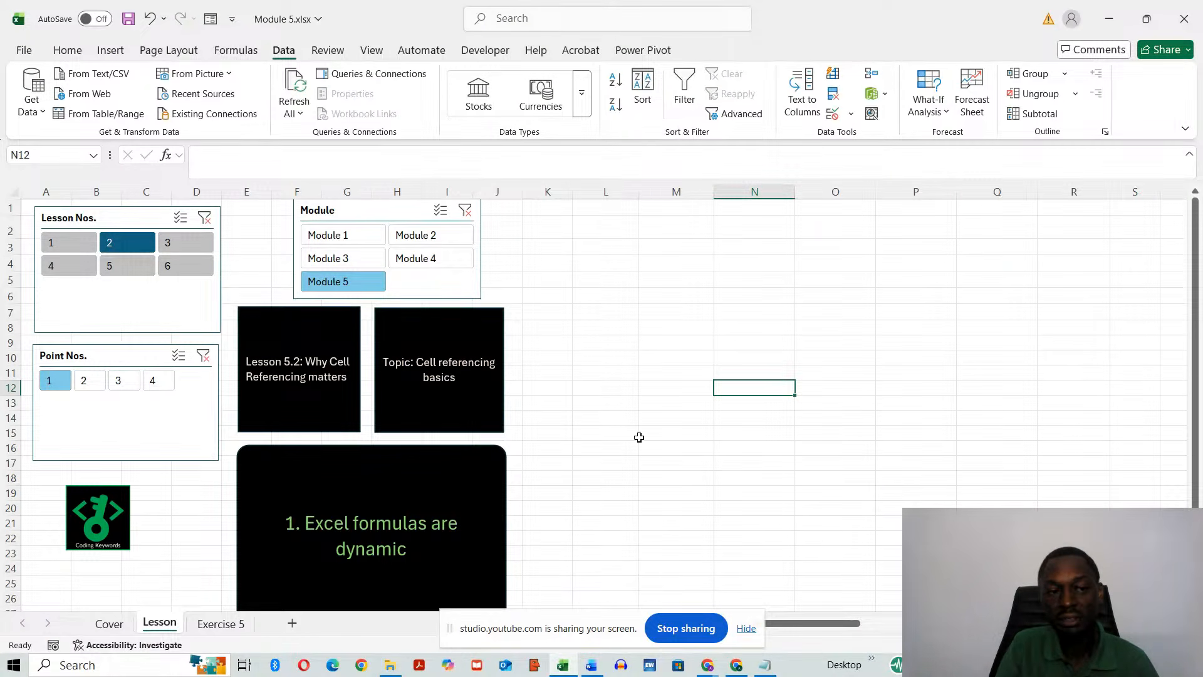
{"action": "left_click", "coordinate": [83, 383]}
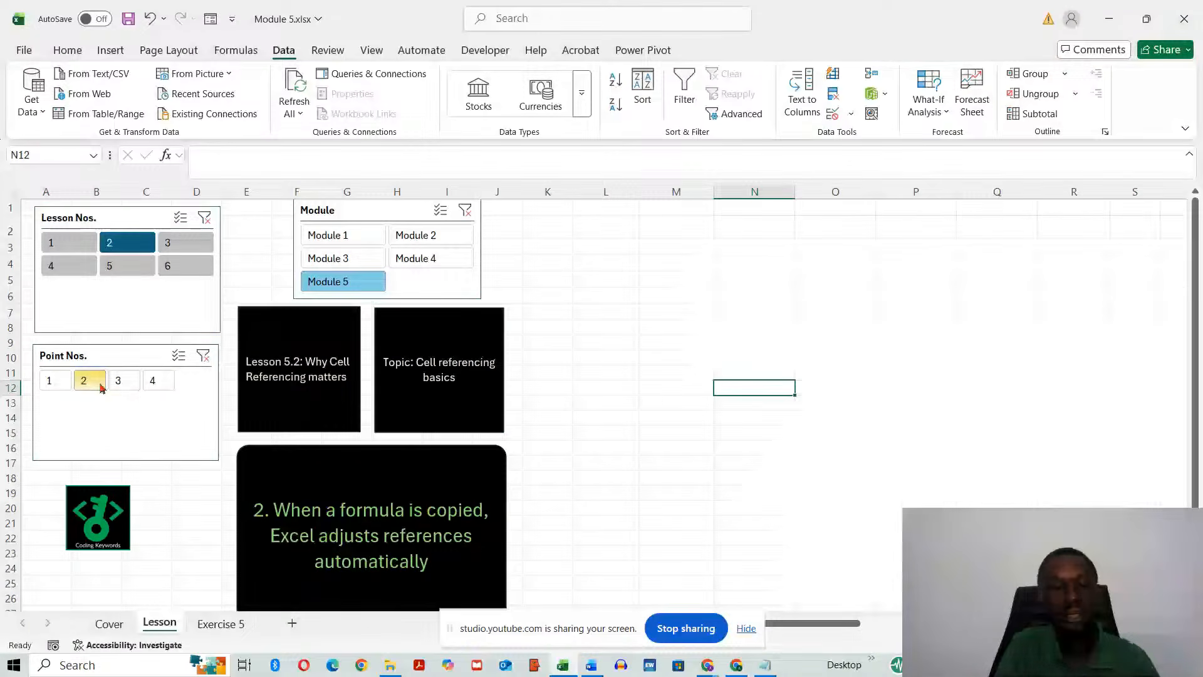
{"action": "left_click", "coordinate": [122, 390]}
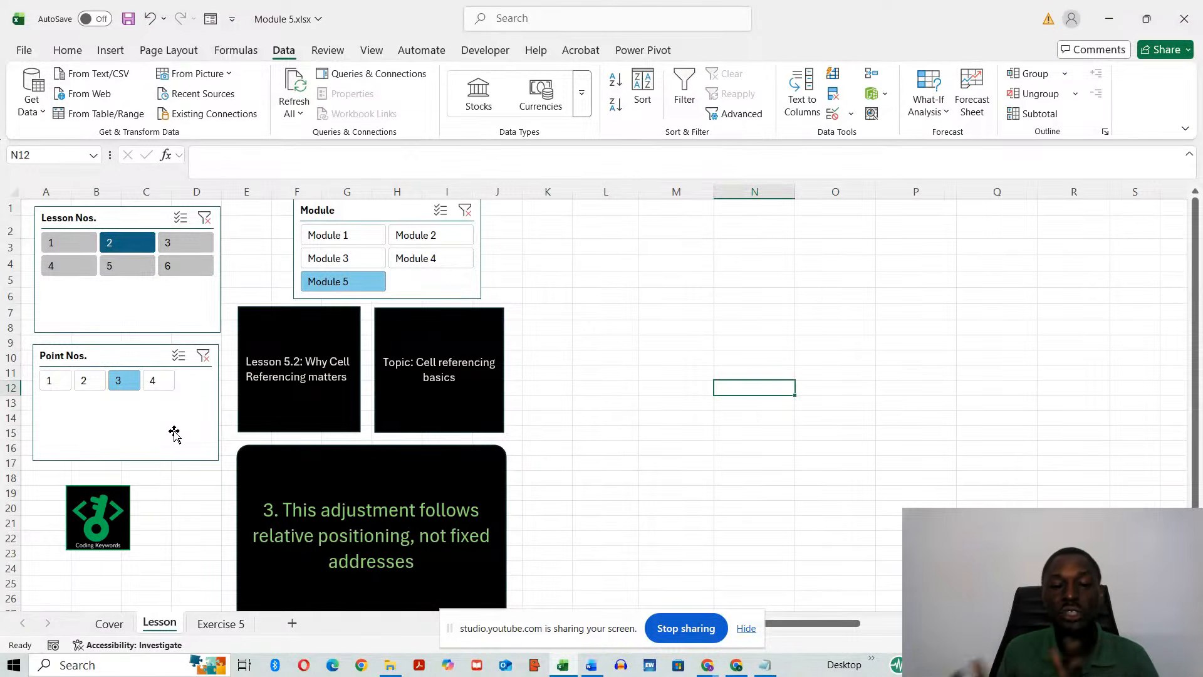
{"action": "left_click", "coordinate": [157, 381]}
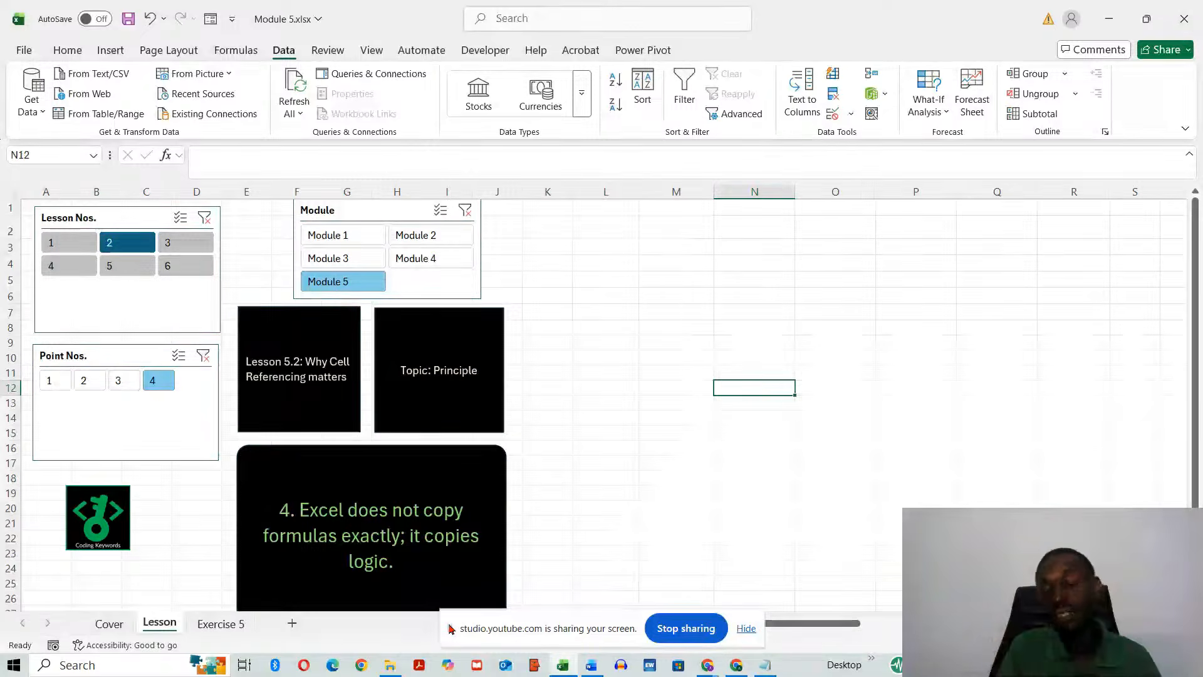
Filter the lesson view to point 1 of lesson 3.
{"action": "left_click", "coordinate": [54, 380]}
{"action": "left_click", "coordinate": [178, 243]}
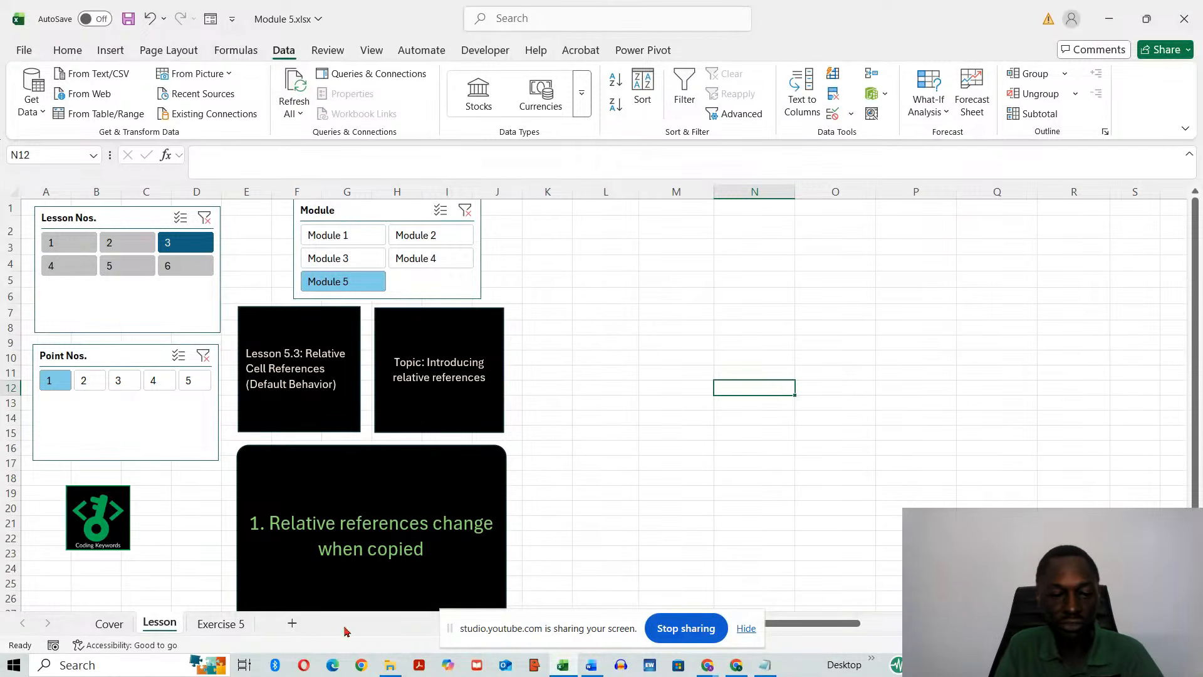
Copy the Dataset 5A title, headers and data in A1:C6 from the Exercise 5 sheet.
{"action": "left_click", "coordinate": [219, 624]}
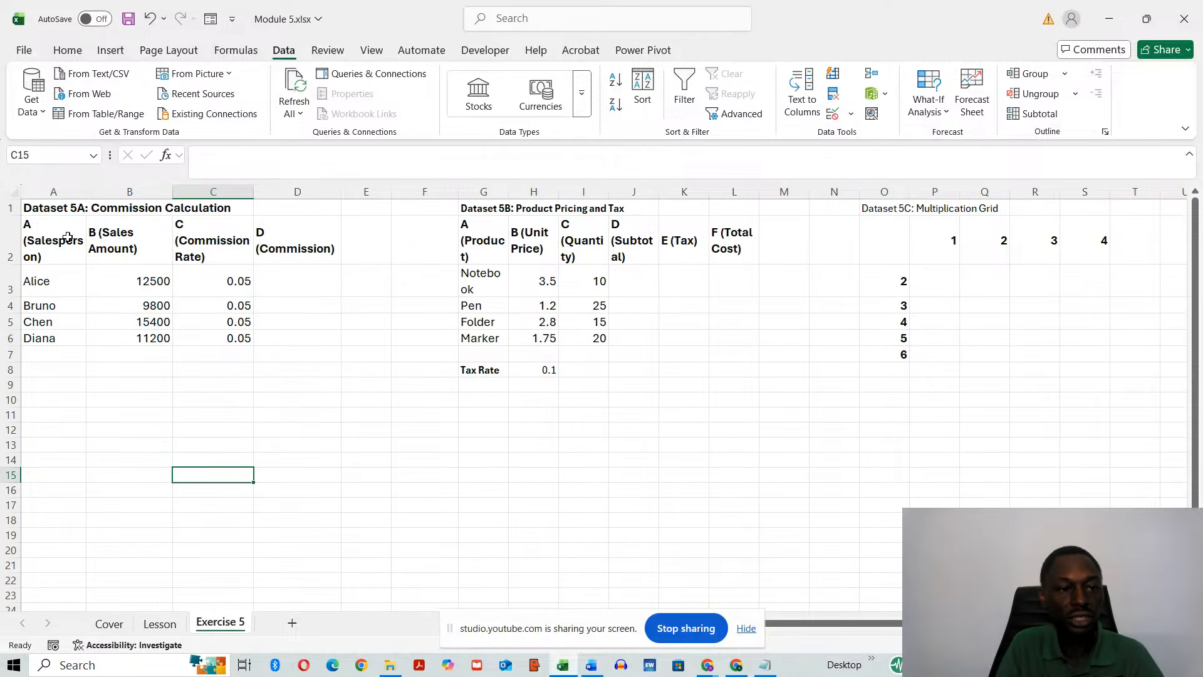
{"action": "mouse_move", "coordinate": [50, 208]}
{"action": "left_mouse_down"}
{"action": "mouse_move", "coordinate": [165, 257]}
{"action": "mouse_move", "coordinate": [241, 337]}
{"action": "left_mouse_up"}
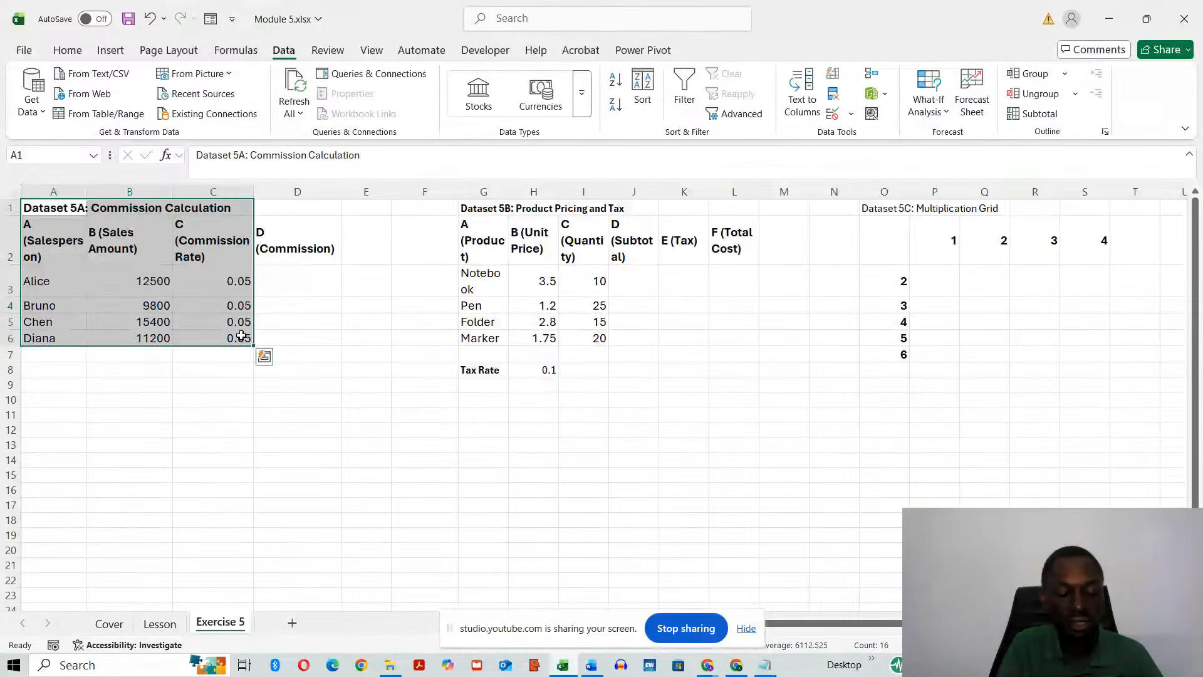
{"action": "key", "text": "ctrl+c"}
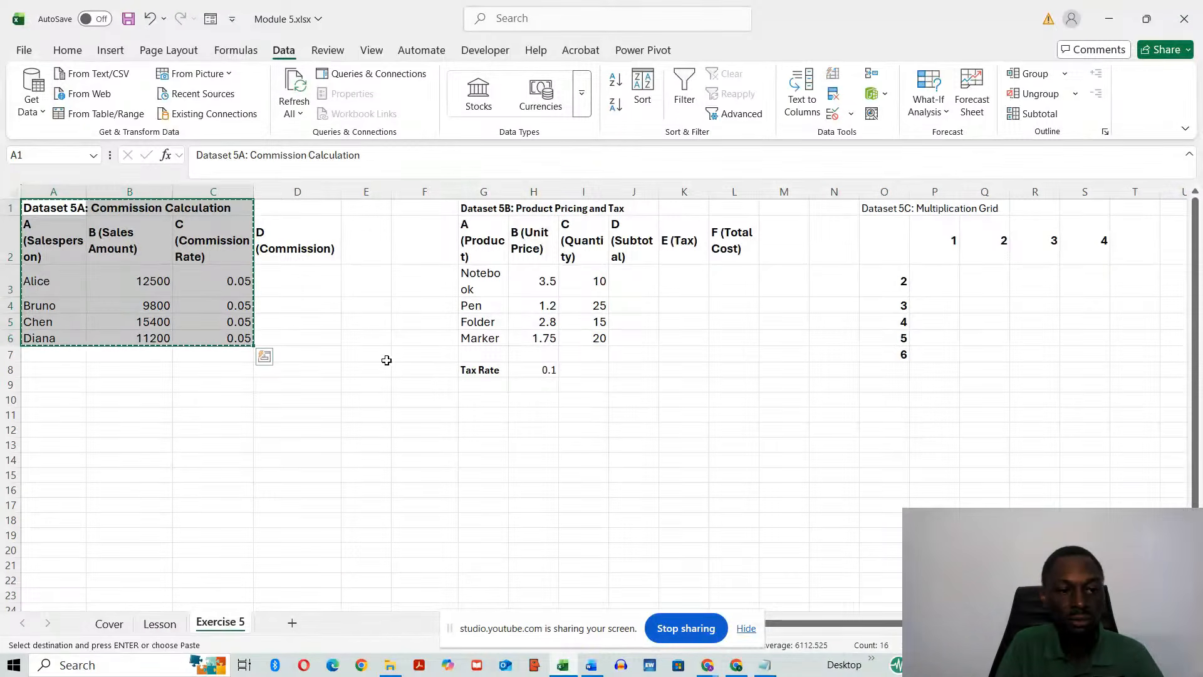
Widen columns L, M and N on the Lesson sheet and paste the copied dataset at cell L1.
{"action": "left_click", "coordinate": [159, 624]}
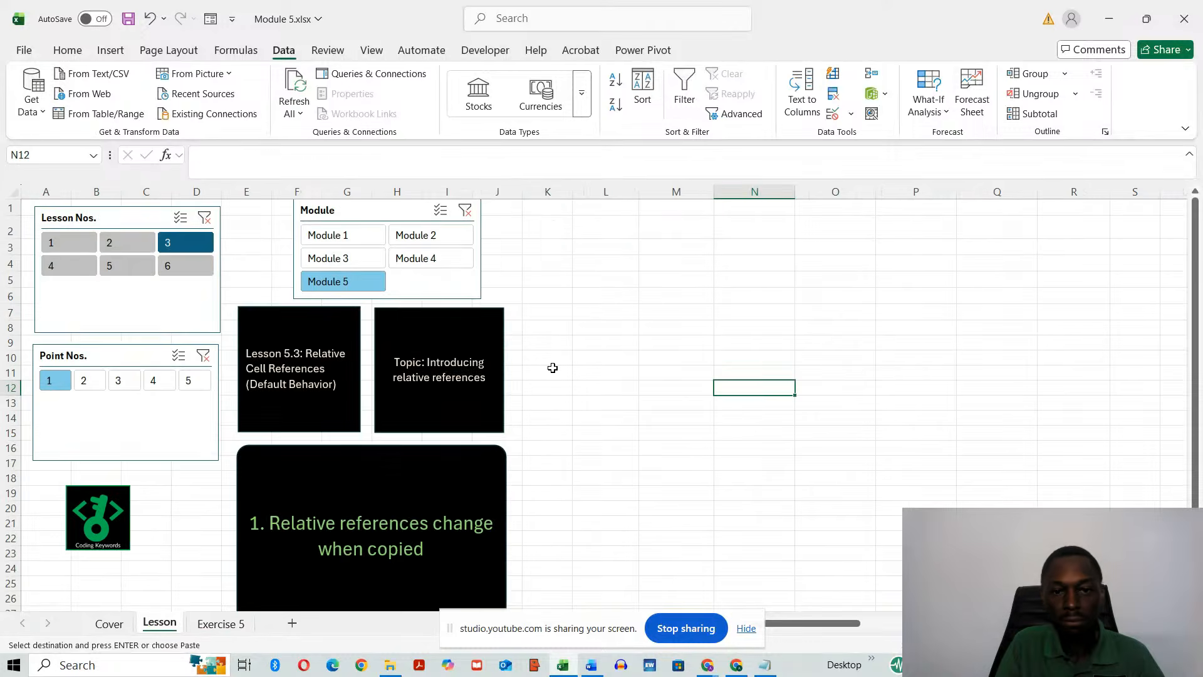
{"action": "left_click", "coordinate": [617, 224]}
{"action": "left_click", "coordinate": [625, 205]}
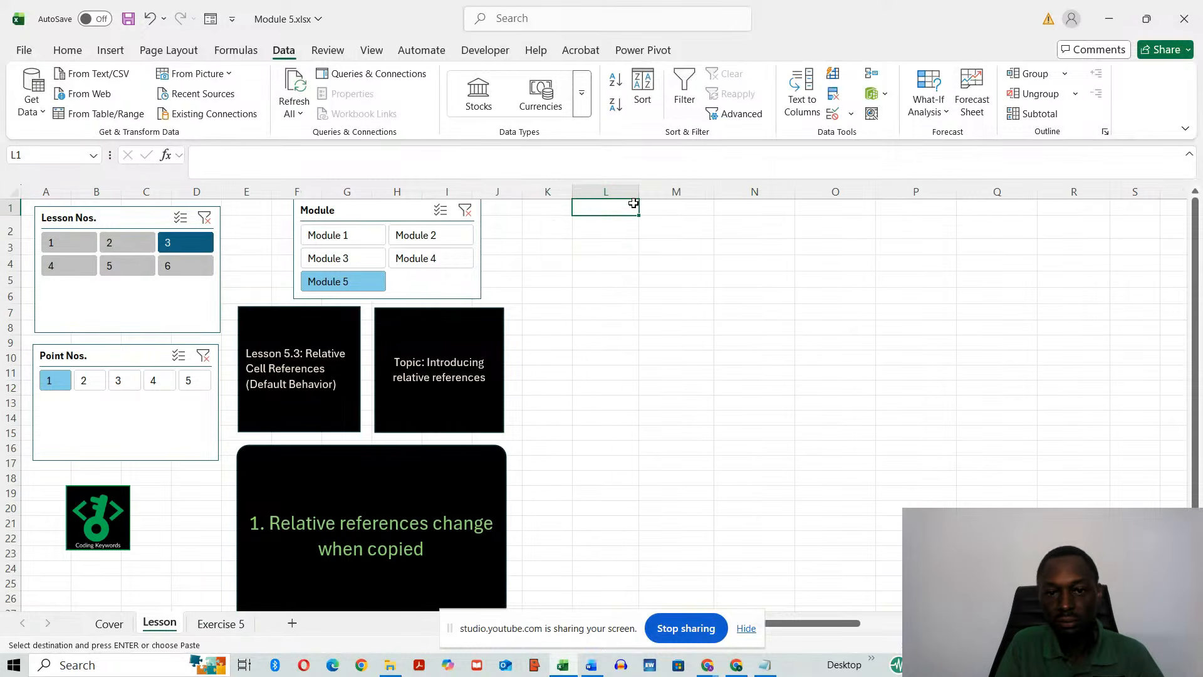
{"action": "left_click_drag", "start_coordinate": [637, 192], "coordinate": [694, 192]}
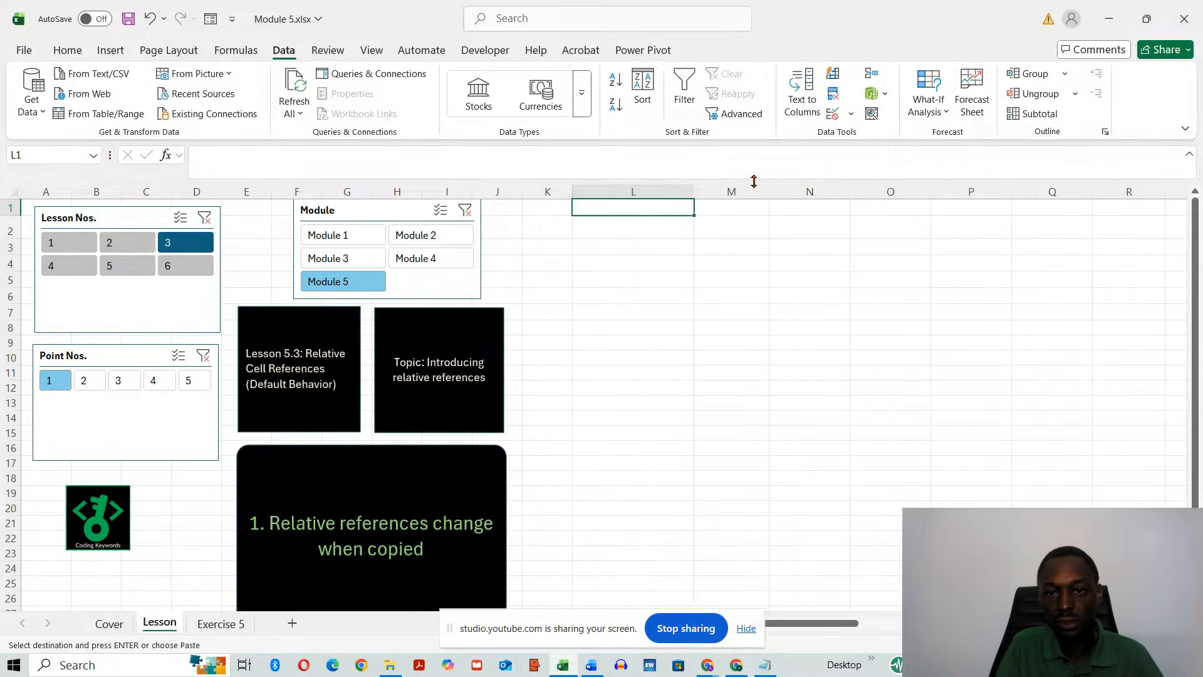
{"action": "left_click_drag", "start_coordinate": [769, 191], "coordinate": [827, 190]}
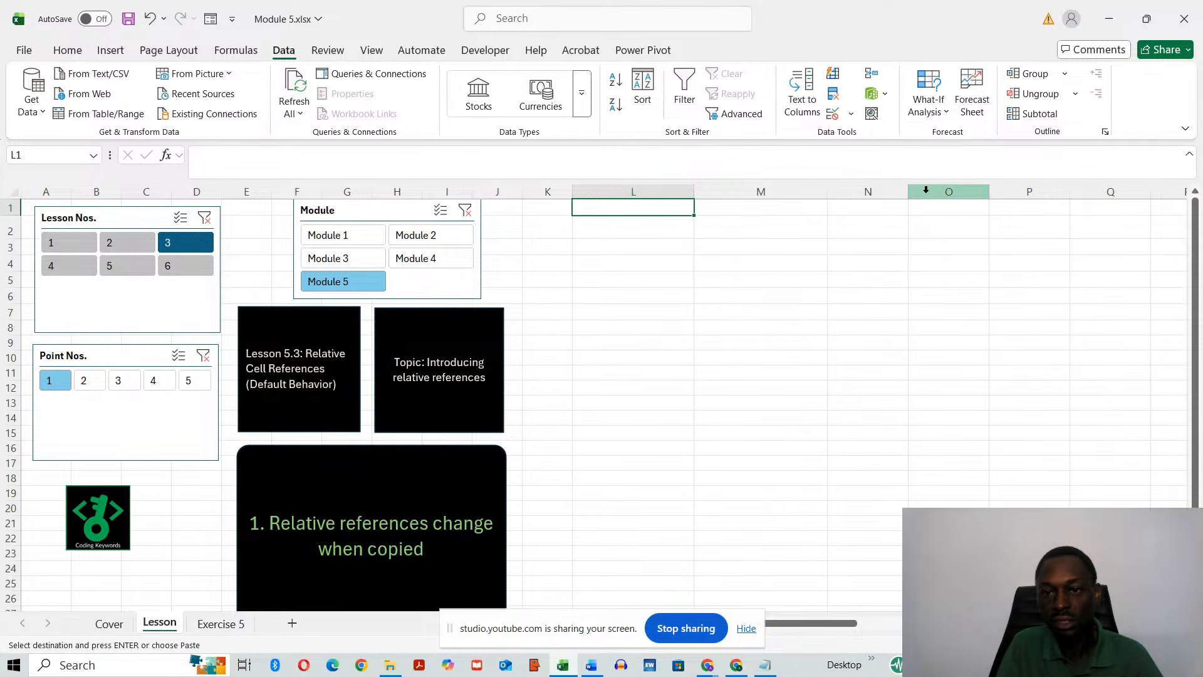
{"action": "left_click_drag", "start_coordinate": [909, 192], "coordinate": [964, 191]}
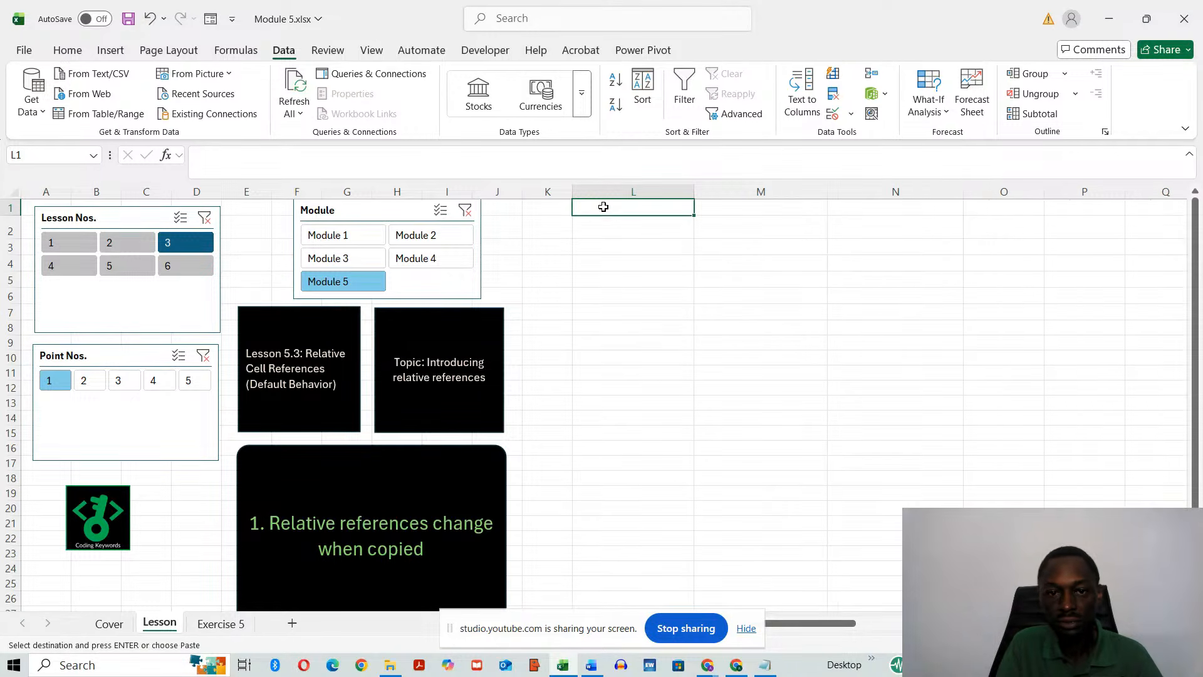
{"action": "key", "text": "ctrl+v"}
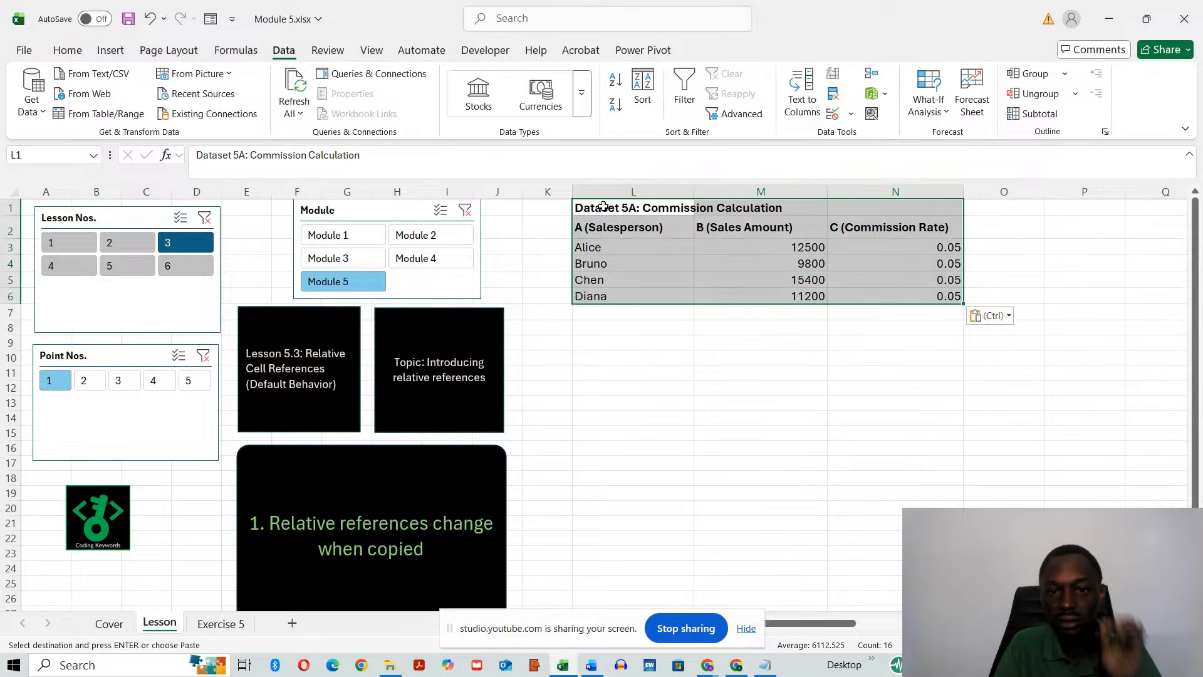
{"action": "left_click", "coordinate": [800, 433]}
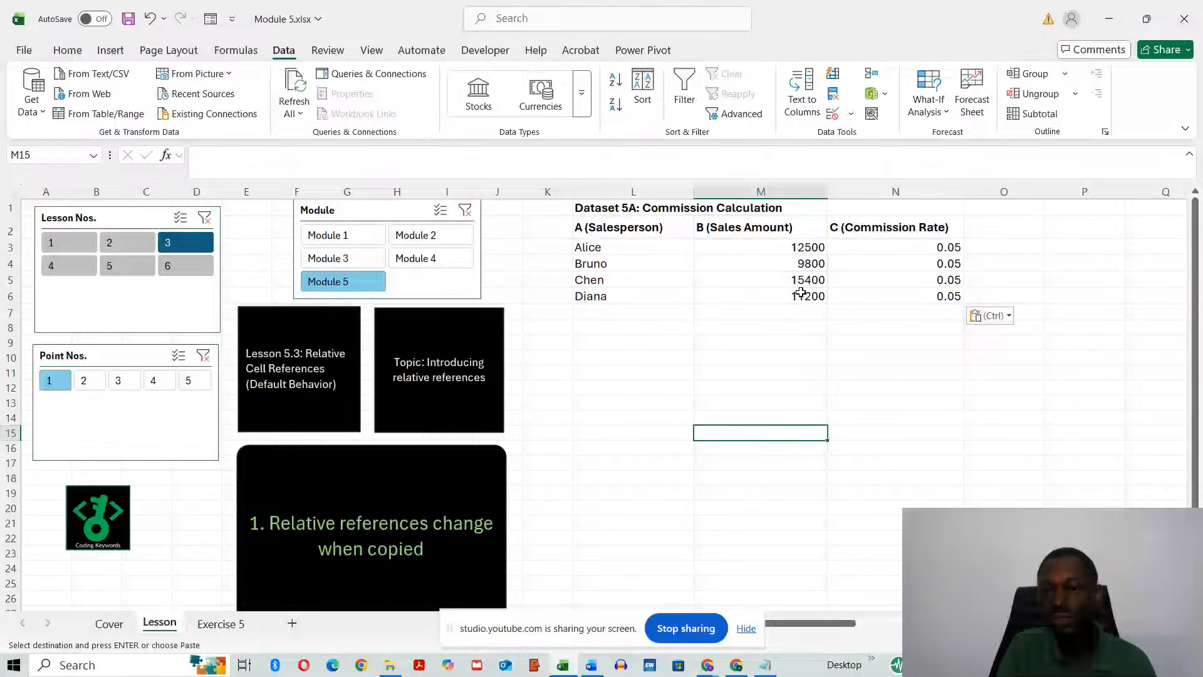
Enter the column header D(Commission) in cell O2, beside the commission rate header.
{"action": "left_click", "coordinate": [1001, 232]}
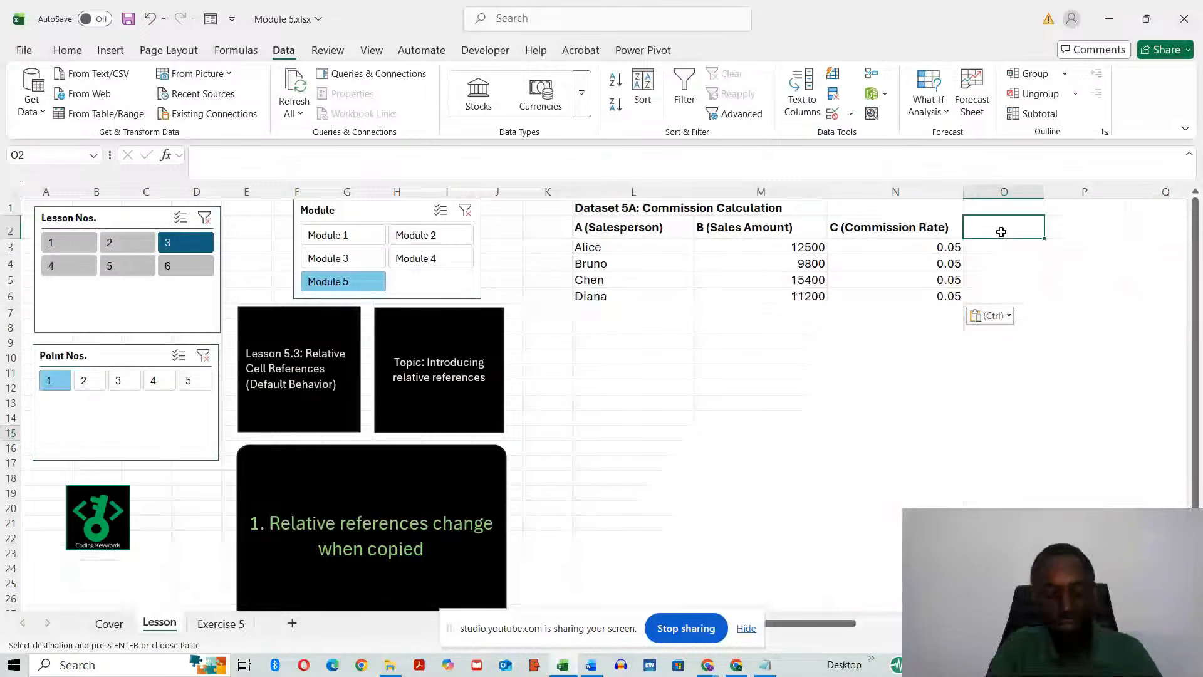
{"action": "type", "text": "Commi"}
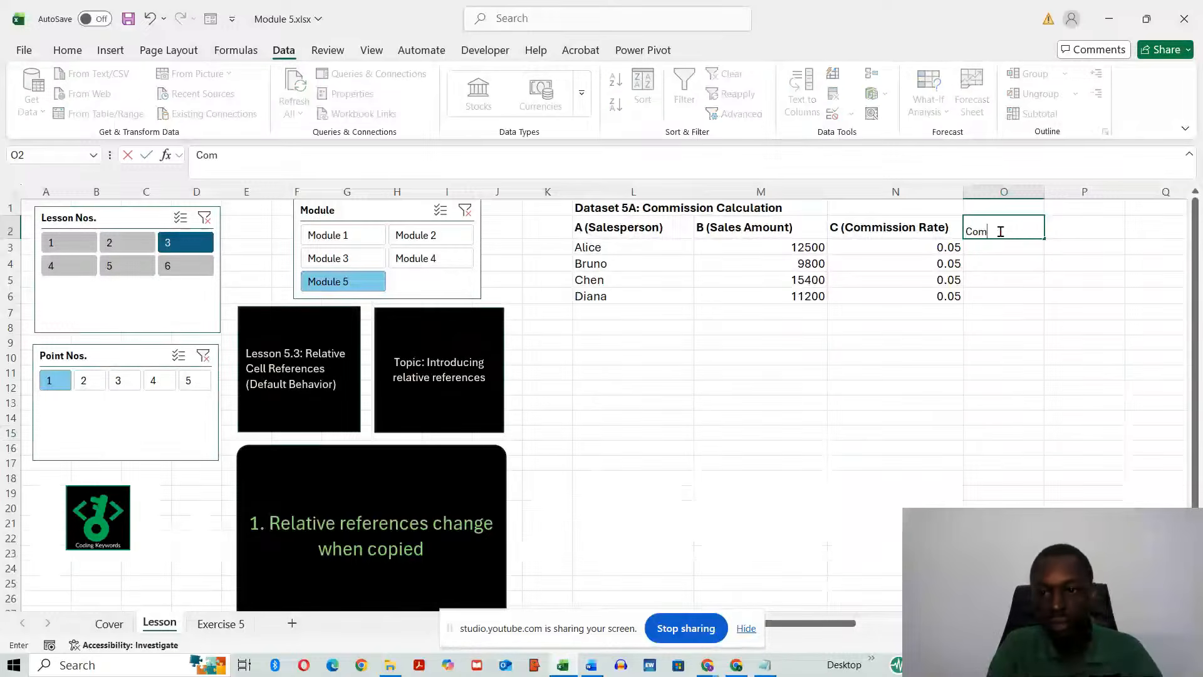
{"action": "key", "text": "BackSpace"}
{"action": "key", "text": "BackSpace"}
{"action": "key", "text": "BackSpace"}
{"action": "key", "text": "BackSpace"}
{"action": "key", "text": "BackSpace"}
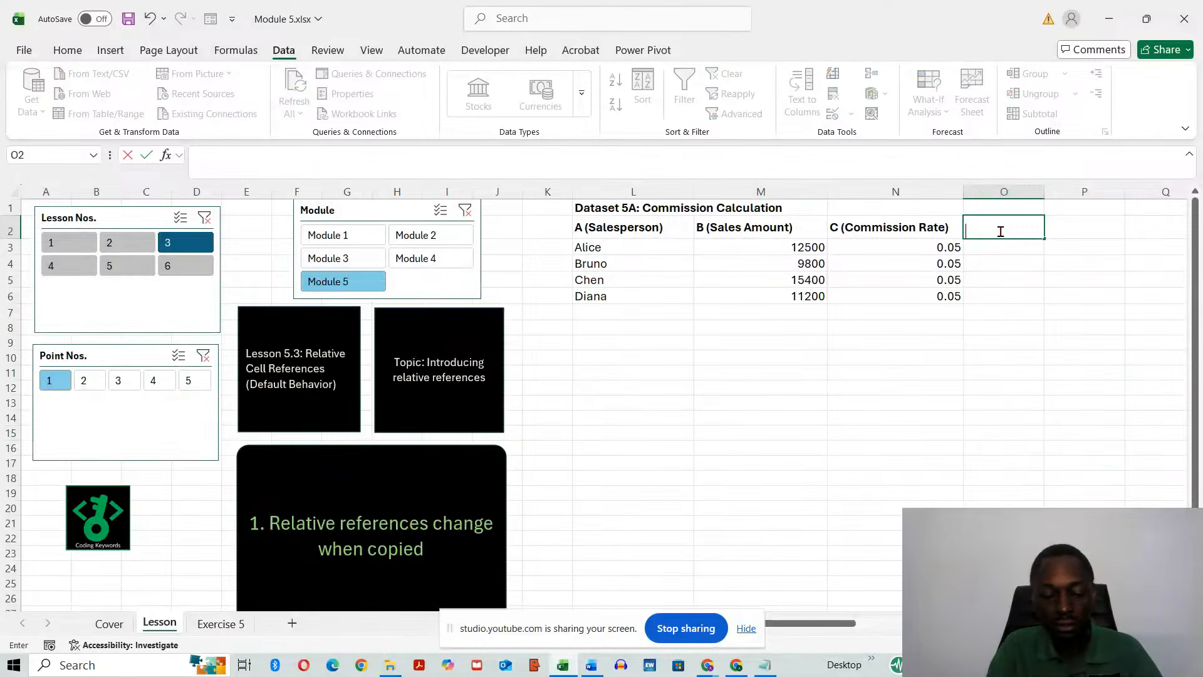
{"action": "type", "text": "D(Co"}
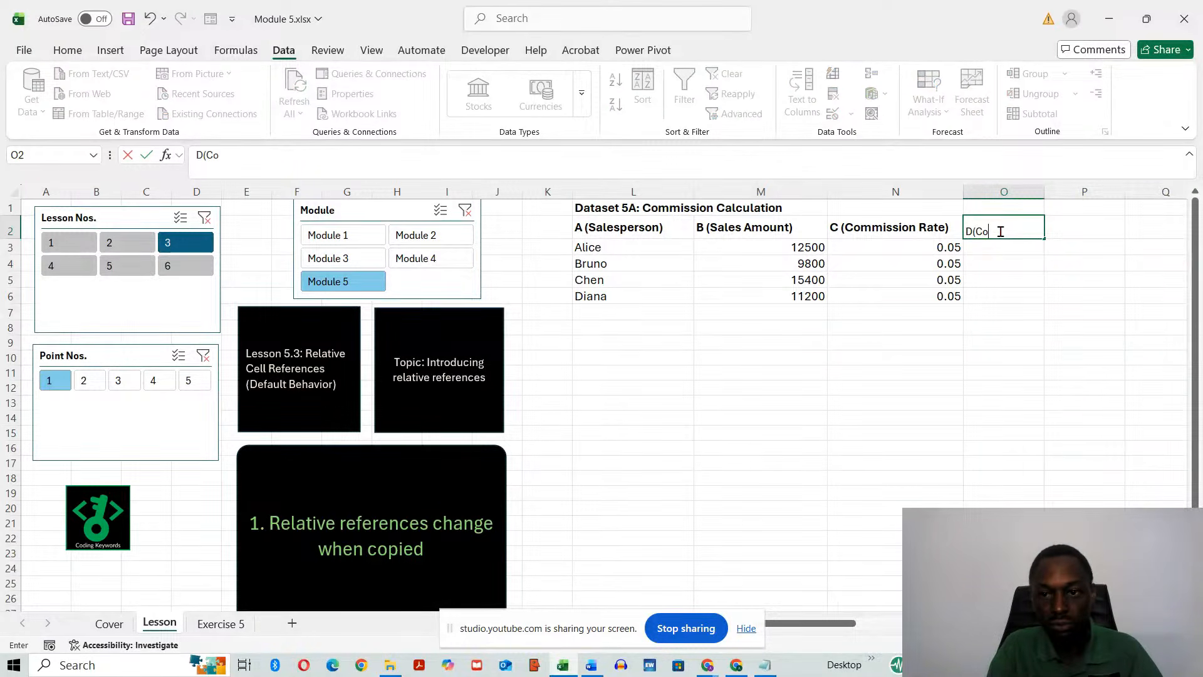
{"action": "type", "text": "mmission)"}
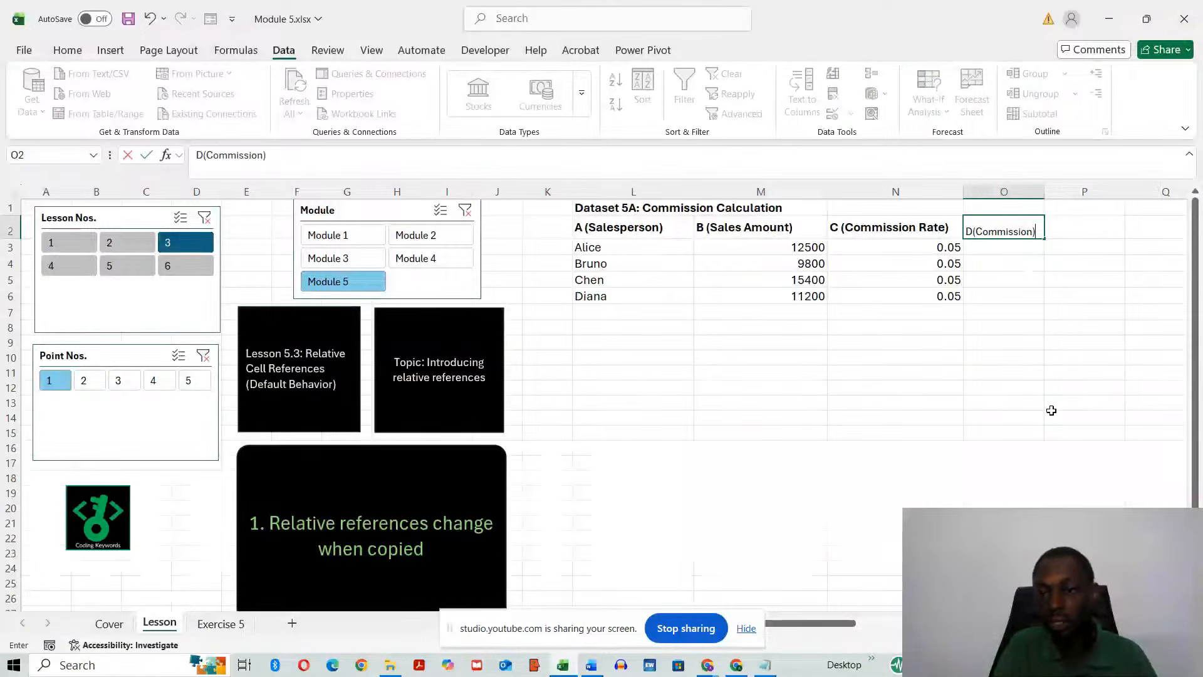
{"action": "left_click", "coordinate": [1031, 372]}
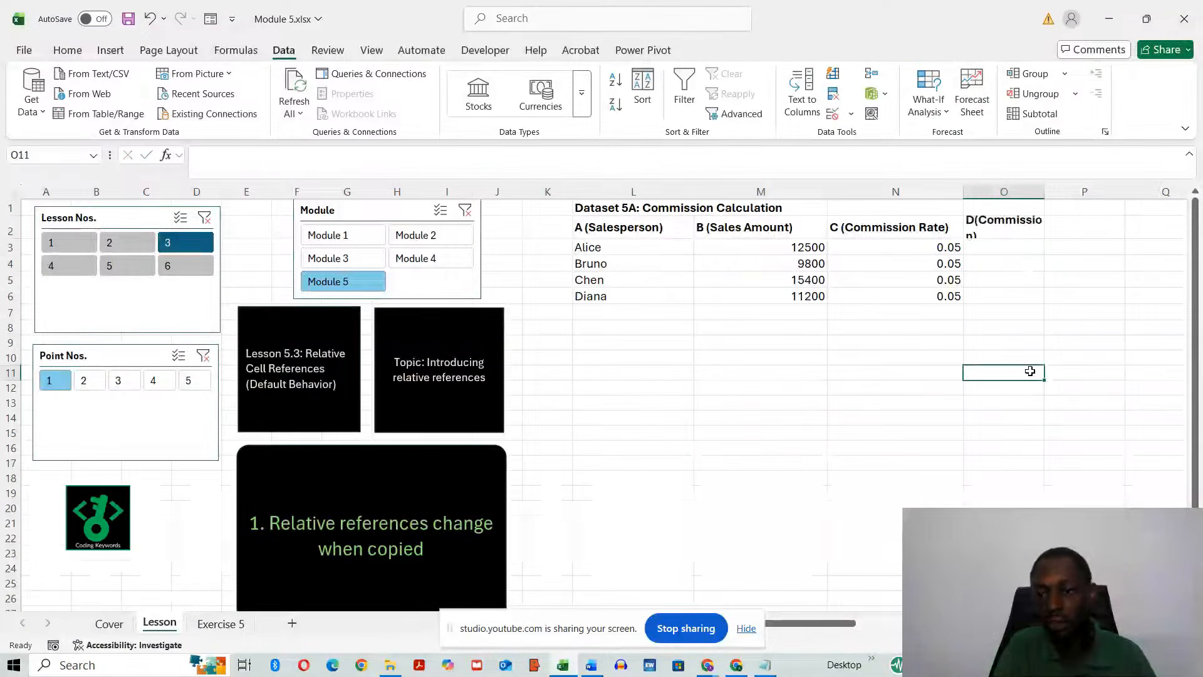
Widen column O and narrow column L so that each header fits on one line.
{"action": "left_click_drag", "start_coordinate": [1045, 189], "coordinate": [1072, 189]}
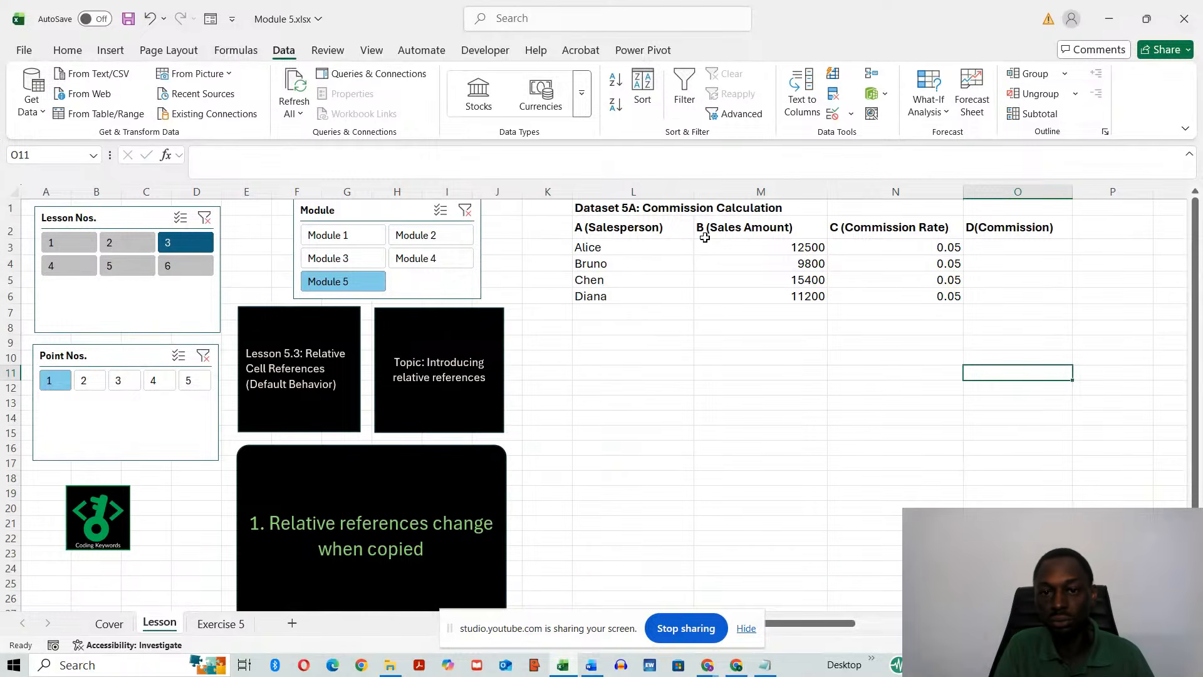
{"action": "left_click_drag", "start_coordinate": [696, 191], "coordinate": [644, 191]}
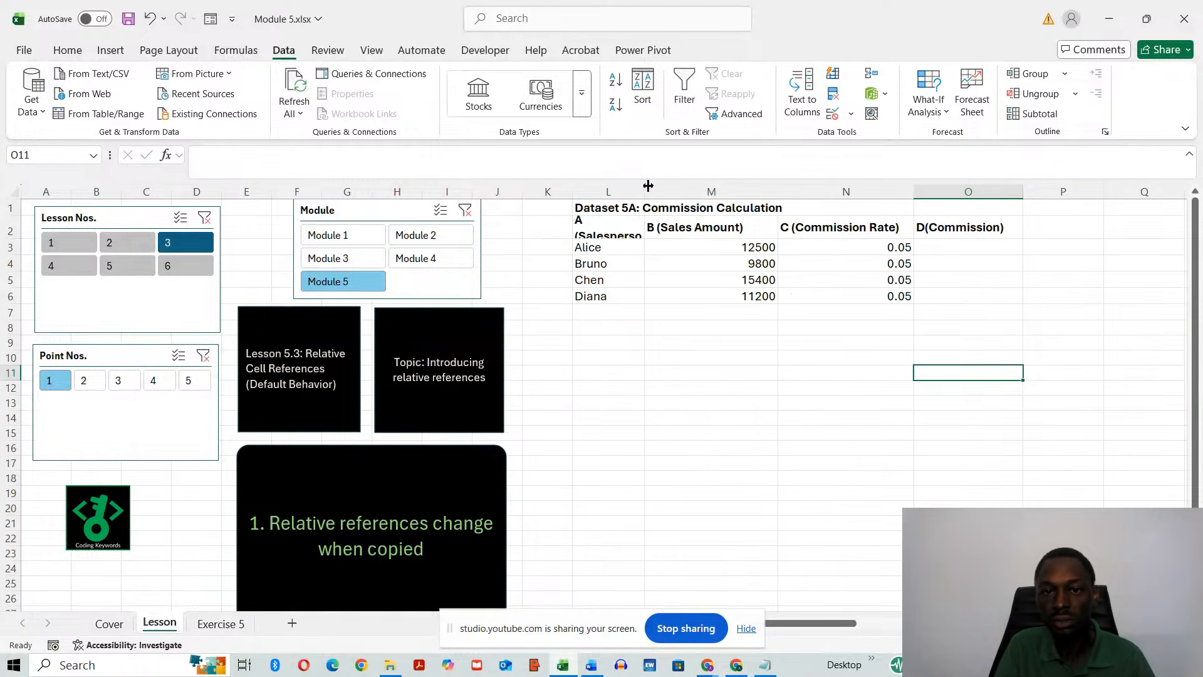
{"action": "left_click_drag", "start_coordinate": [648, 186], "coordinate": [676, 186]}
Enter the formula =M3*N3 in cell O3 to calculate the first salesperson's commission.
{"action": "left_click", "coordinate": [1012, 250]}
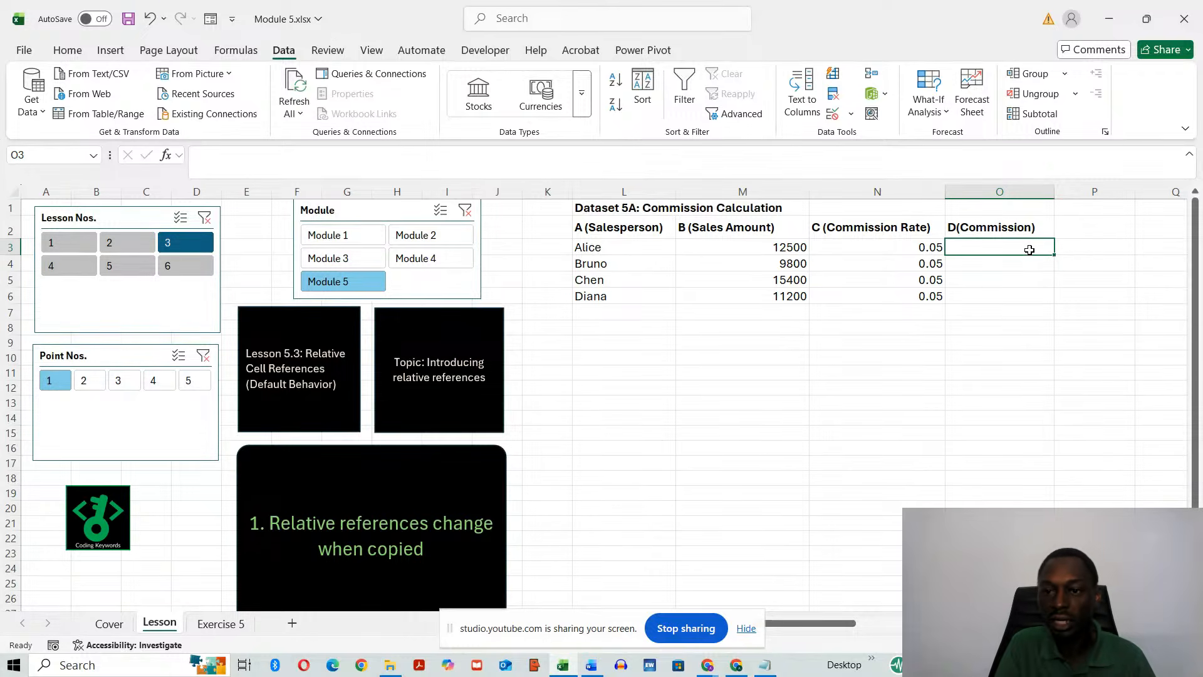
{"action": "type", "text": "="}
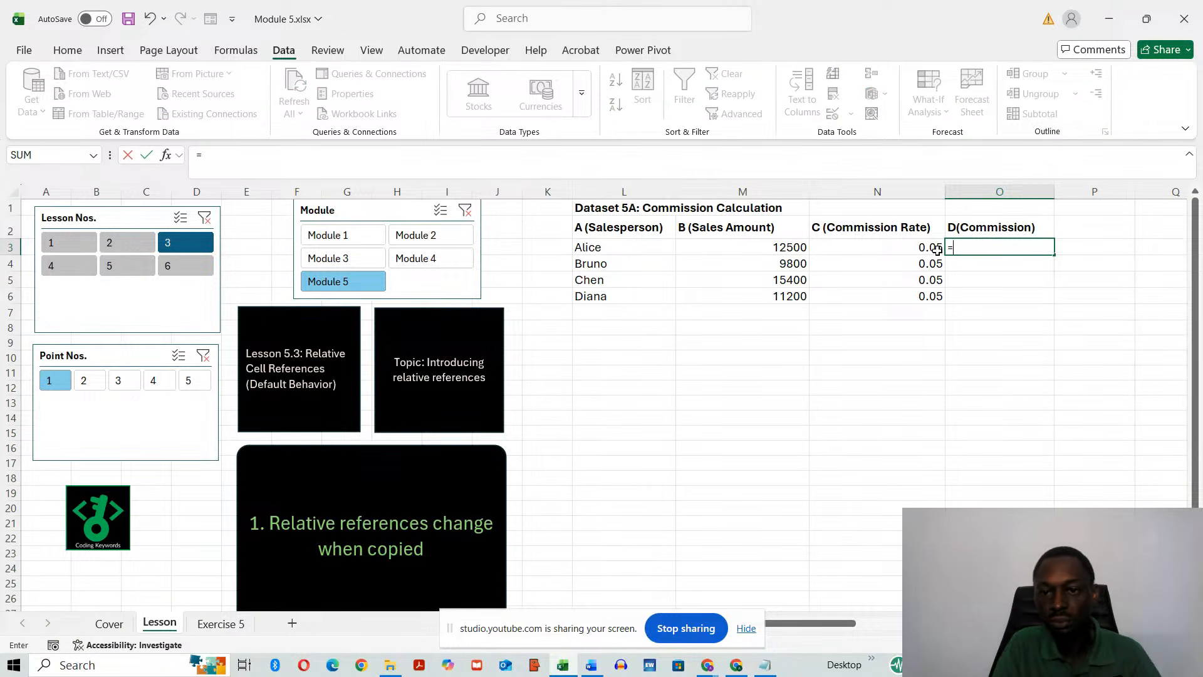
{"action": "left_click", "coordinate": [762, 245]}
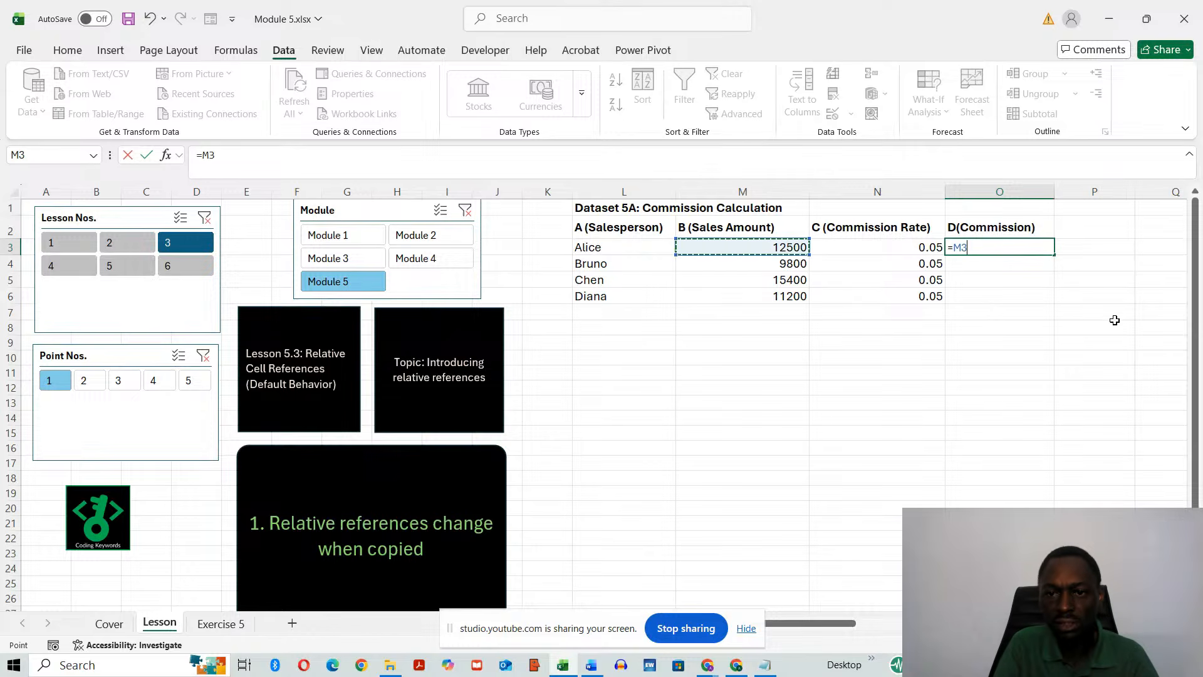
{"action": "type", "text": "*"}
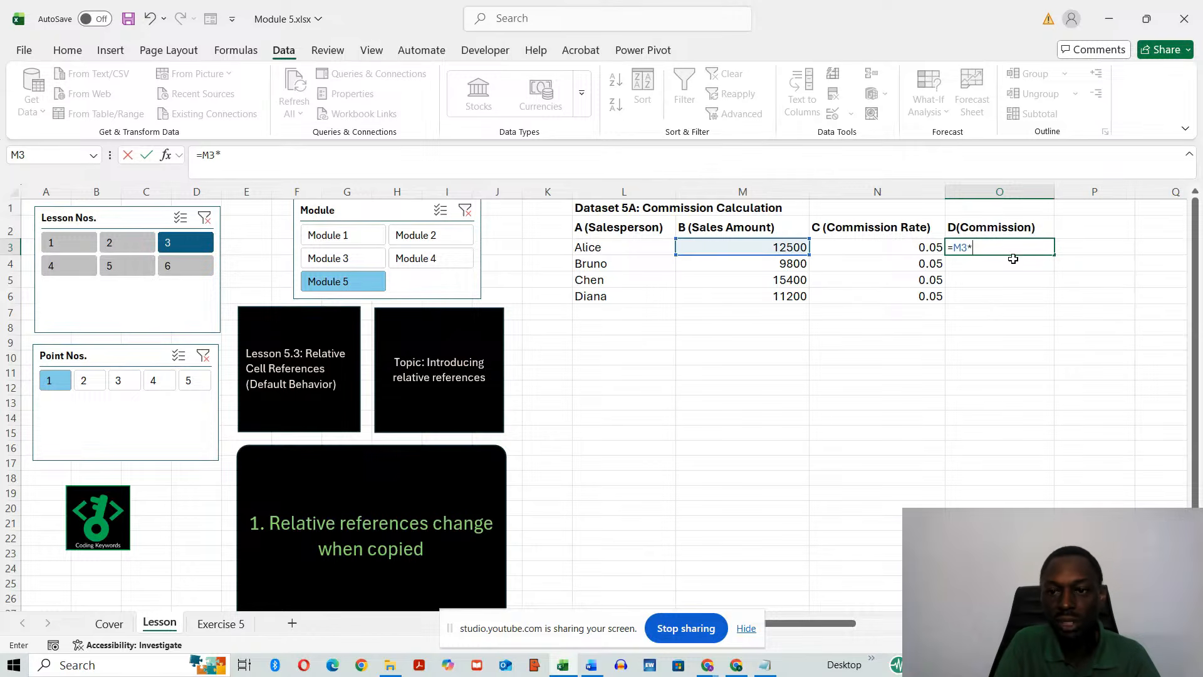
{"action": "left_click", "coordinate": [865, 244]}
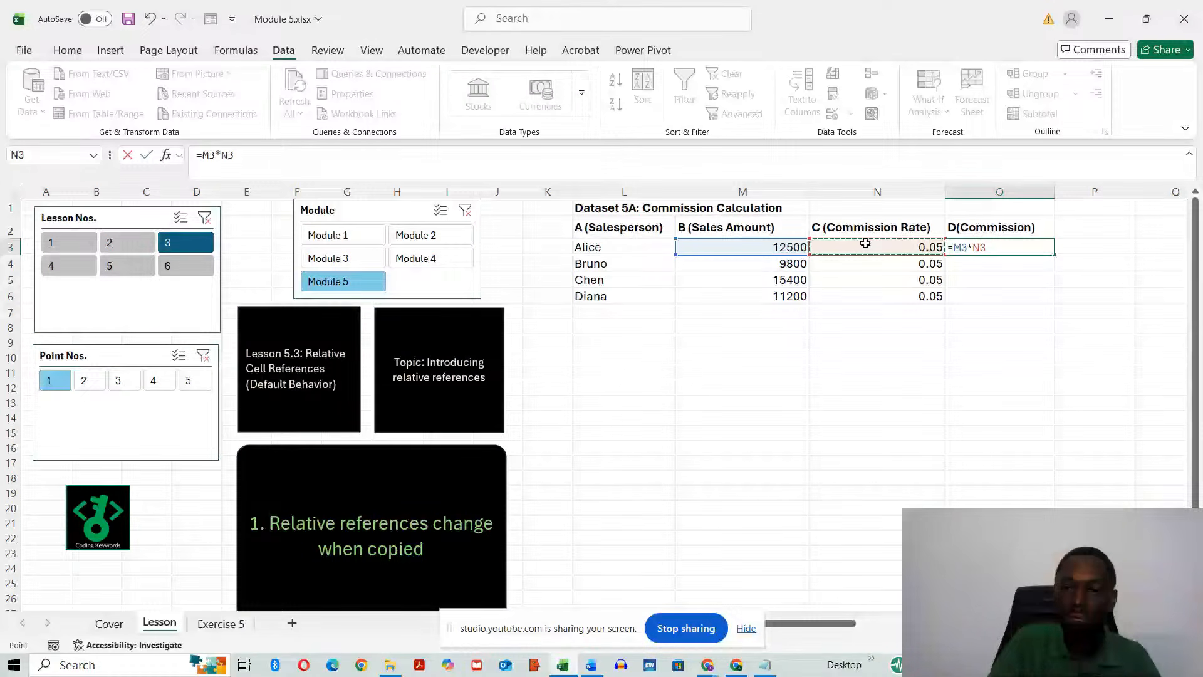
{"action": "key", "text": "Return"}
Fill the commission formula from O3 down through cell O6.
{"action": "left_click", "coordinate": [1002, 246]}
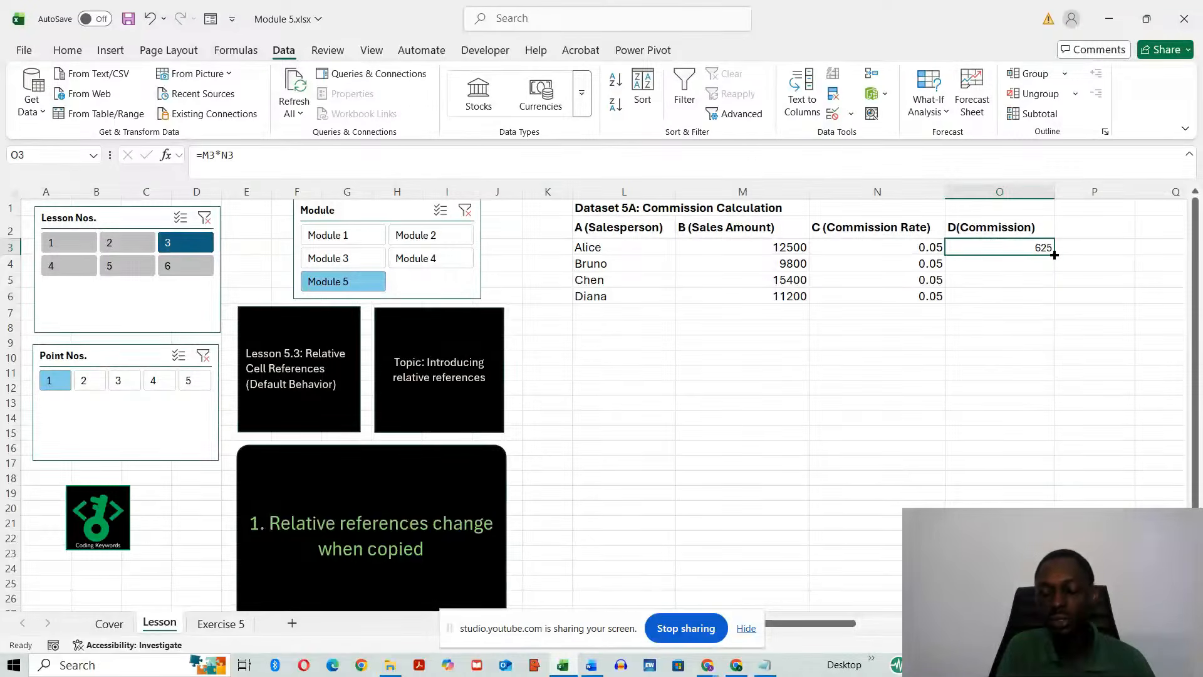
{"action": "left_click_drag", "start_coordinate": [1054, 255], "coordinate": [1055, 302]}
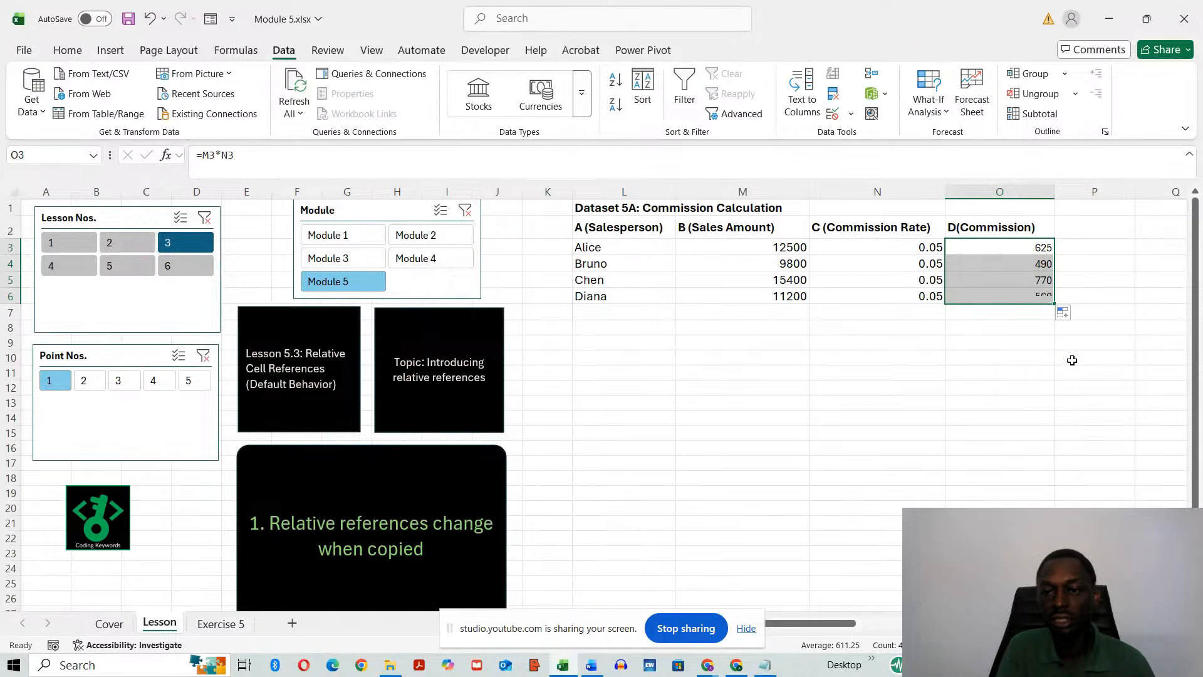
{"action": "left_click", "coordinate": [1002, 389]}
Inspect the formulas in O3 through O6 to compare how the row references change in the copied cells.
{"action": "left_click", "coordinate": [1005, 245]}
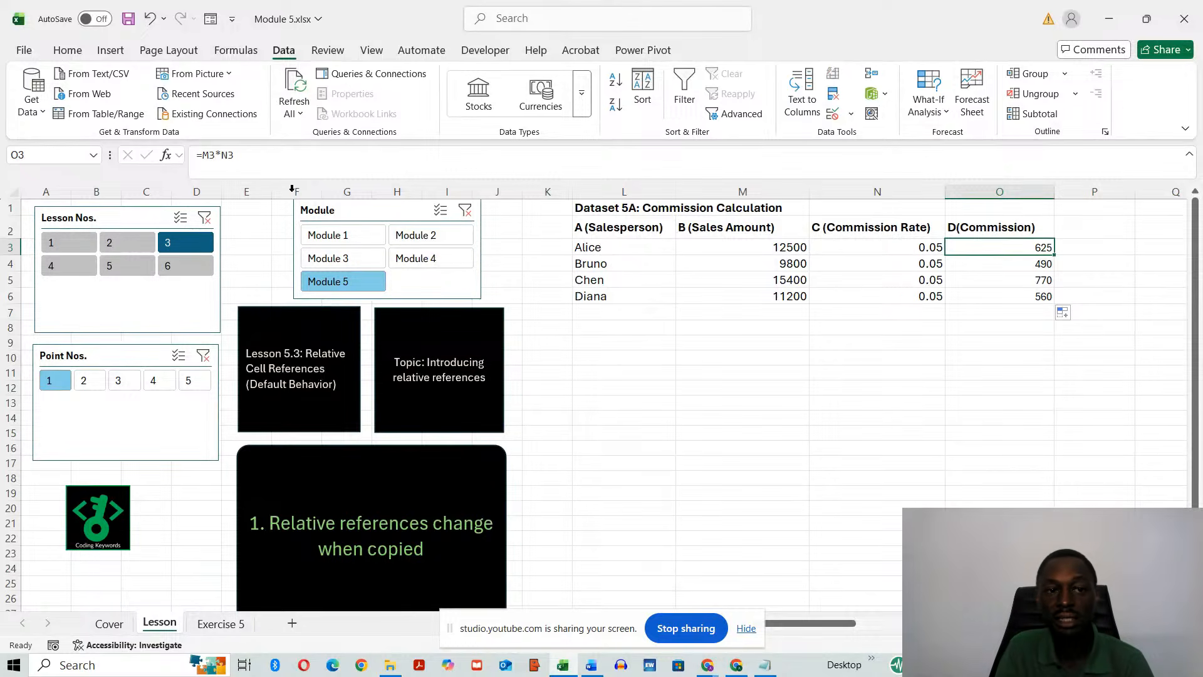
{"action": "key", "text": "Down"}
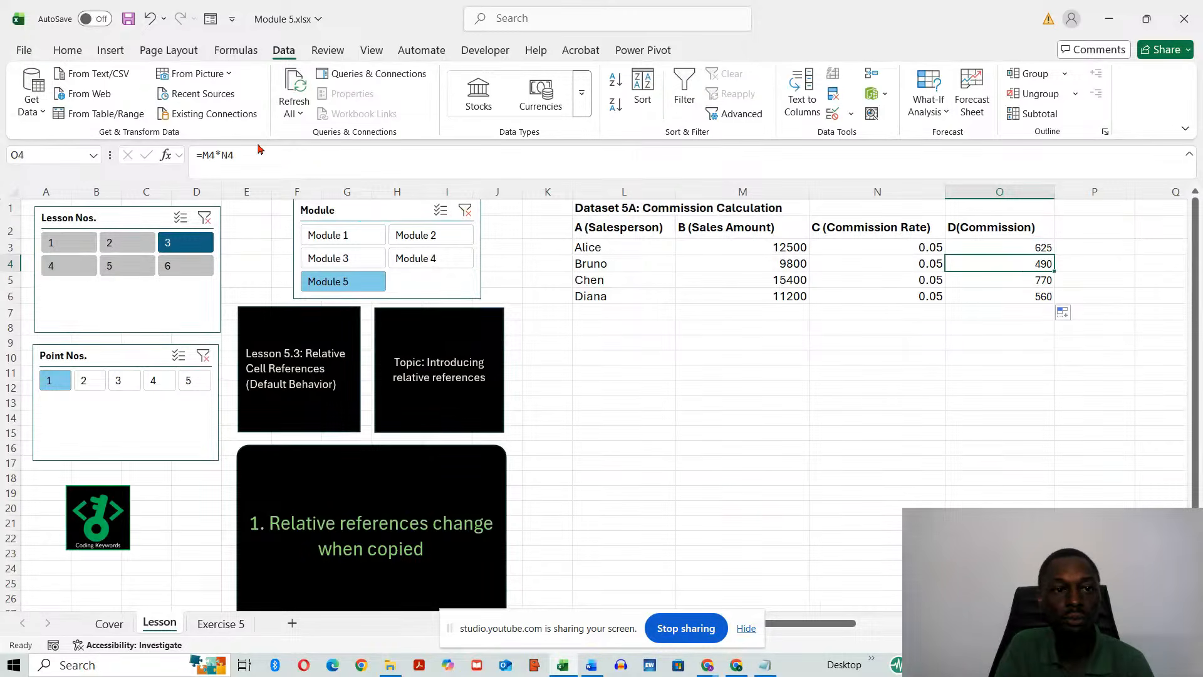
{"action": "key", "text": "Down"}
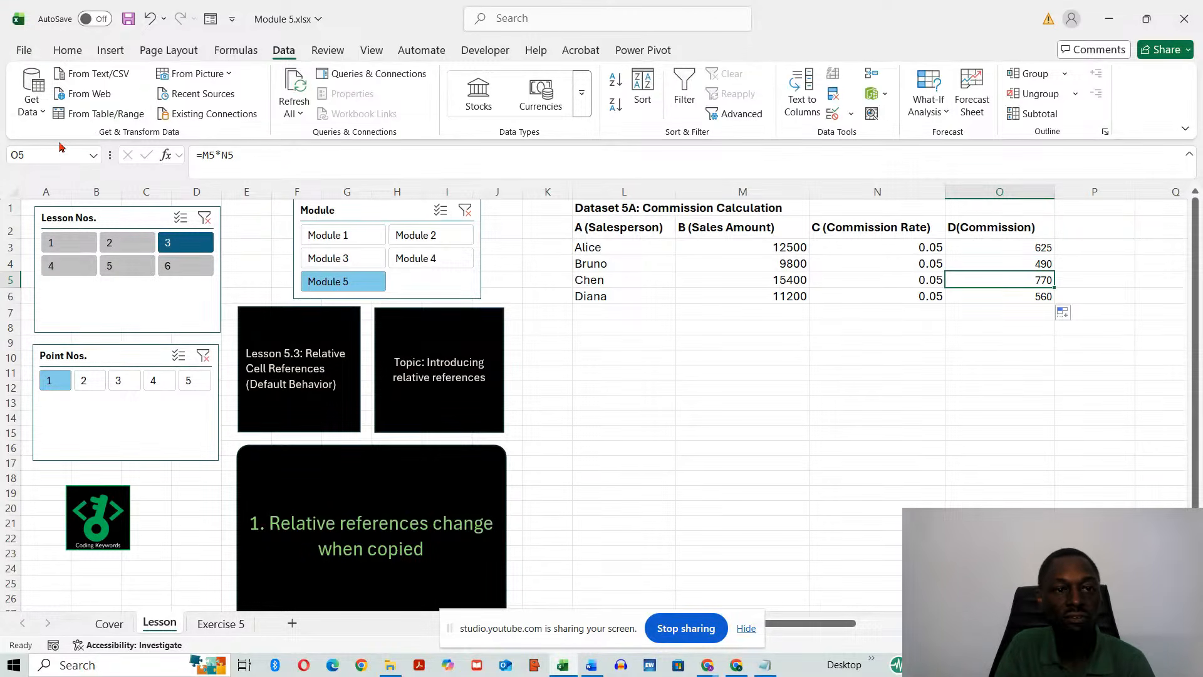
{"action": "key", "text": "Down"}
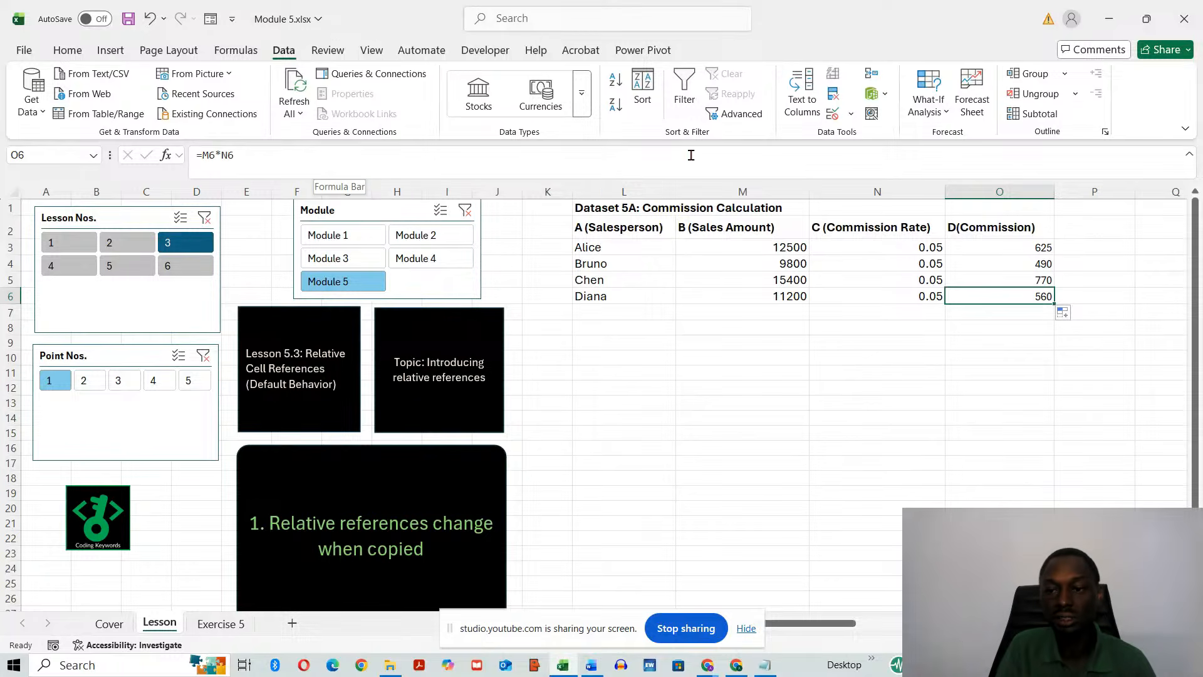
{"action": "left_click", "coordinate": [1045, 248]}
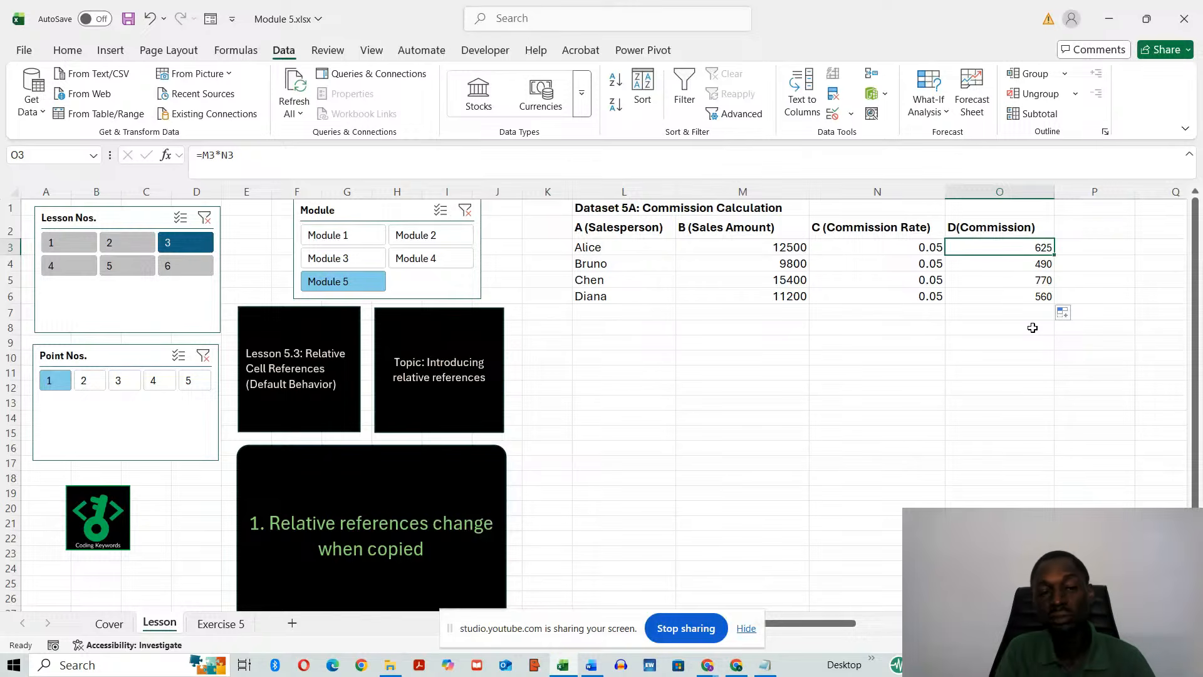
{"action": "left_click", "coordinate": [1022, 261]}
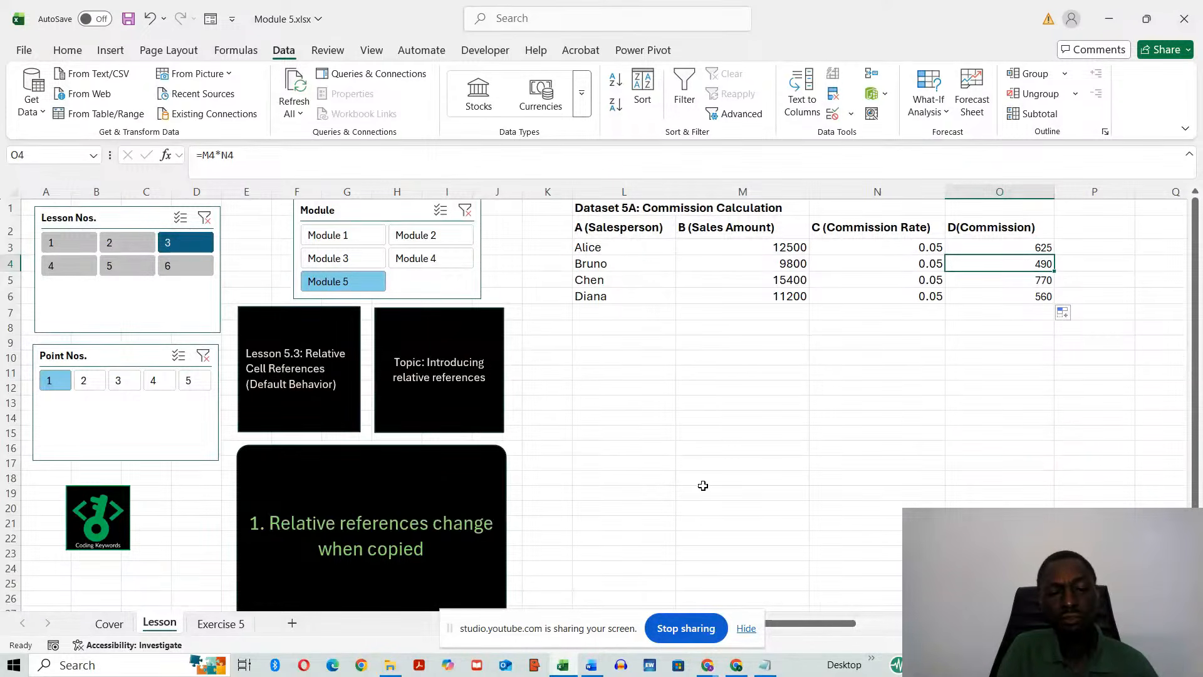
Show points 2, 3, 4 and 5 of Lesson 5.3 one after another.
{"action": "left_click", "coordinate": [90, 381]}
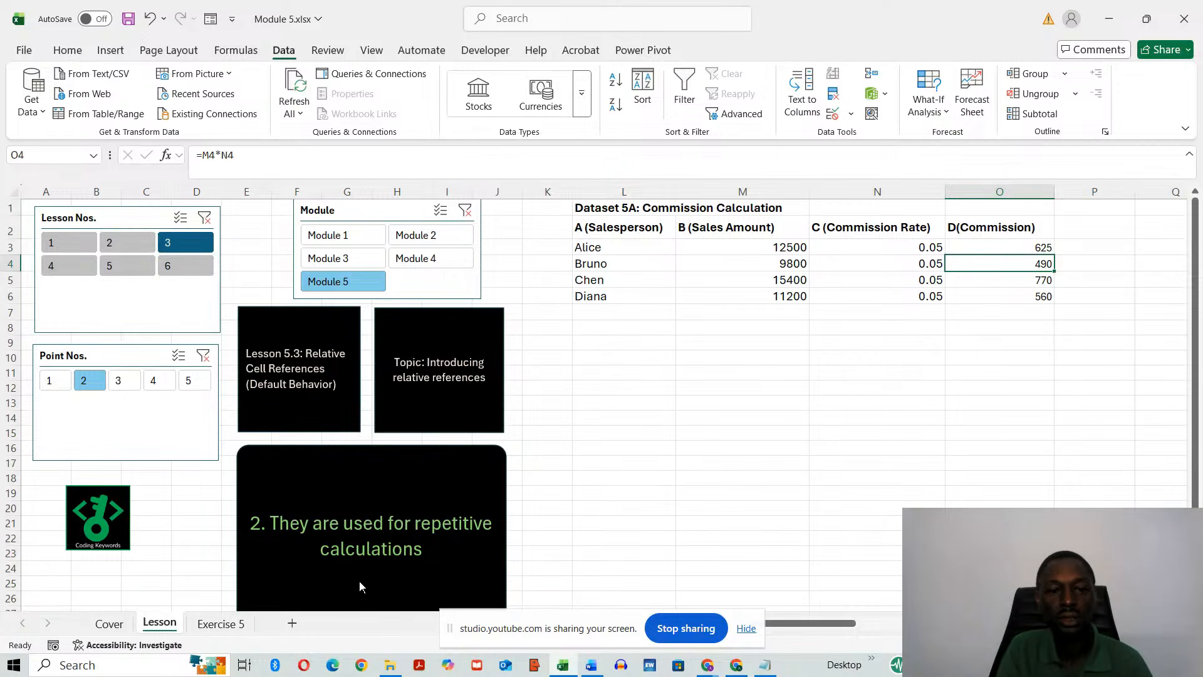
{"action": "left_click", "coordinate": [122, 380]}
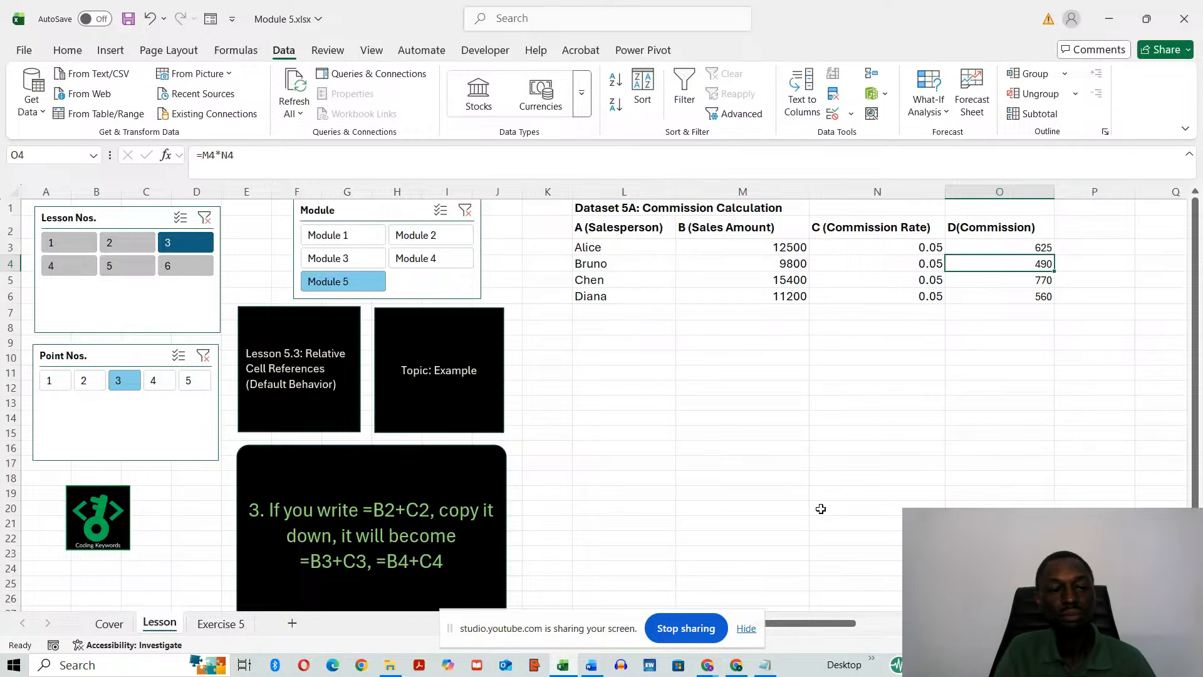
{"action": "left_click", "coordinate": [164, 385]}
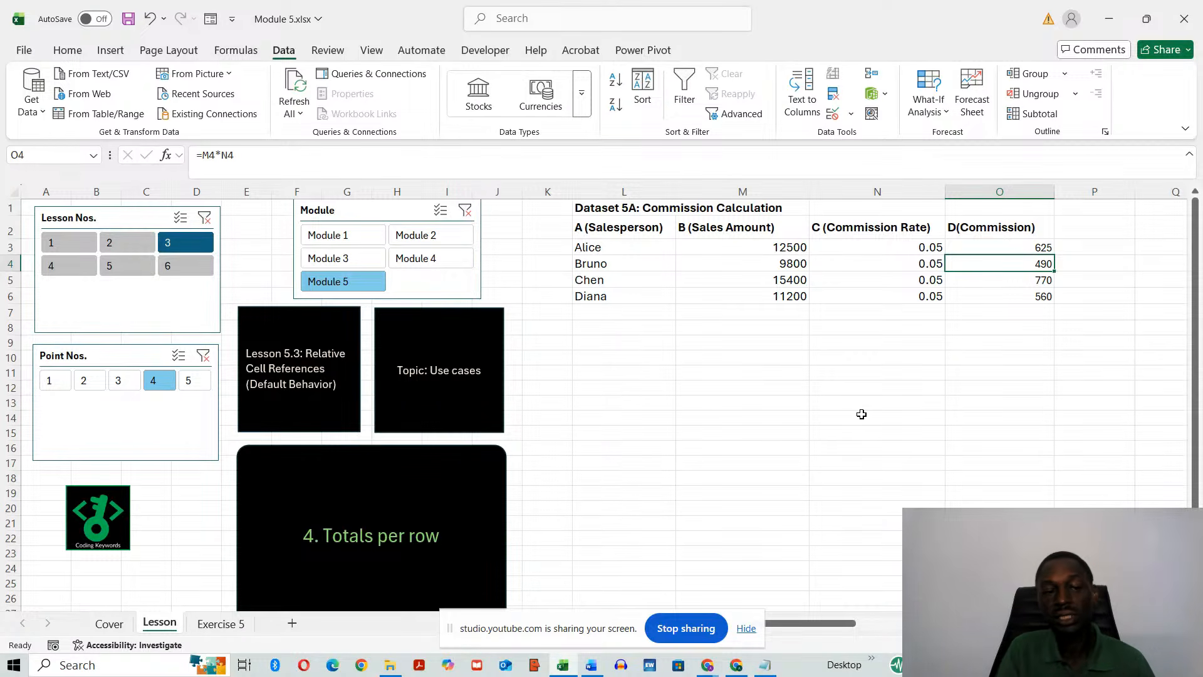
{"action": "left_click", "coordinate": [193, 384]}
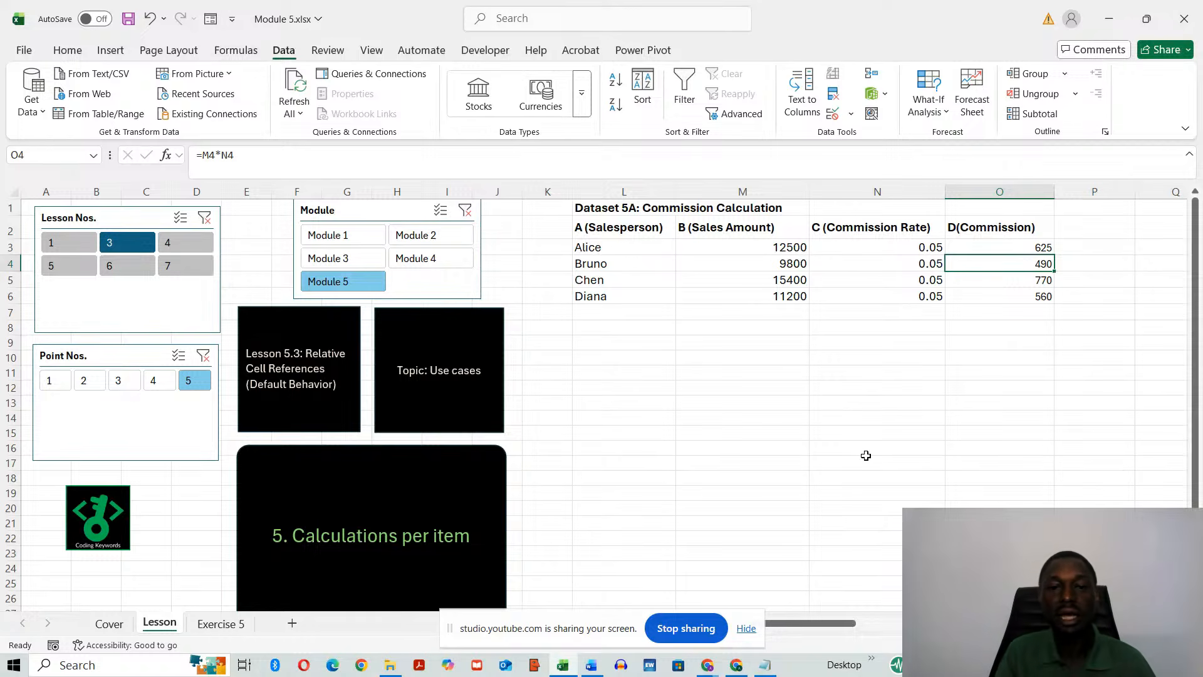
Set the lesson filters to point 1 of Lesson 4 to introduce absolute references.
{"action": "left_click", "coordinate": [51, 382]}
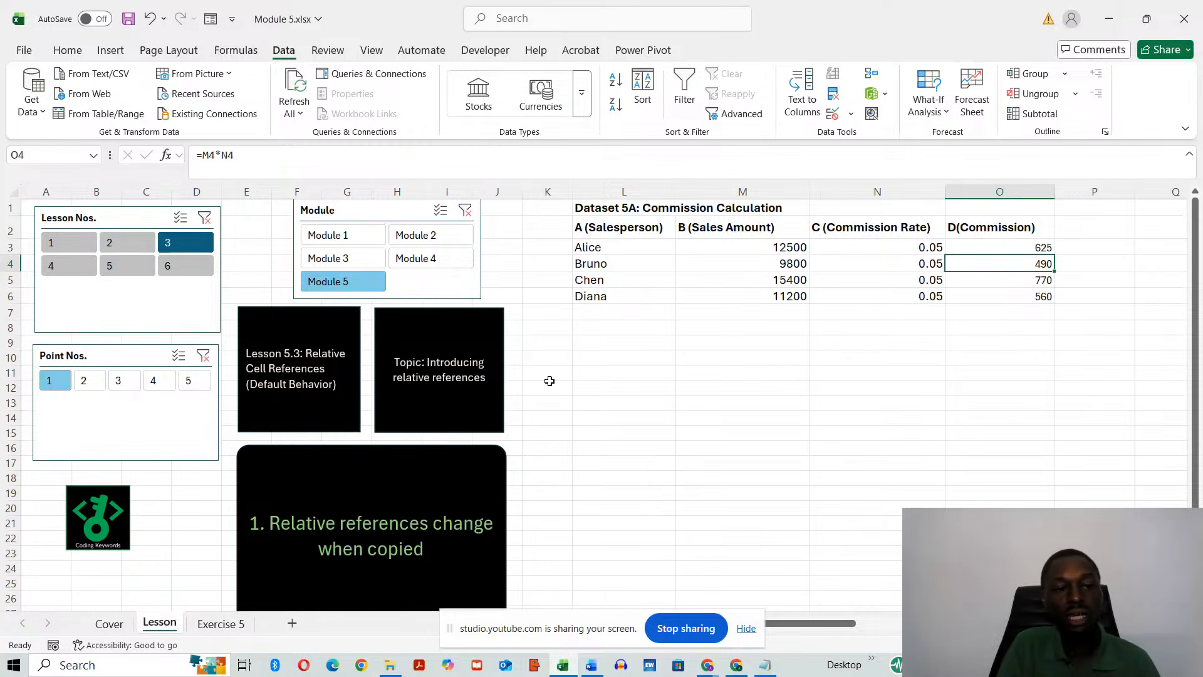
{"action": "left_click", "coordinate": [50, 267]}
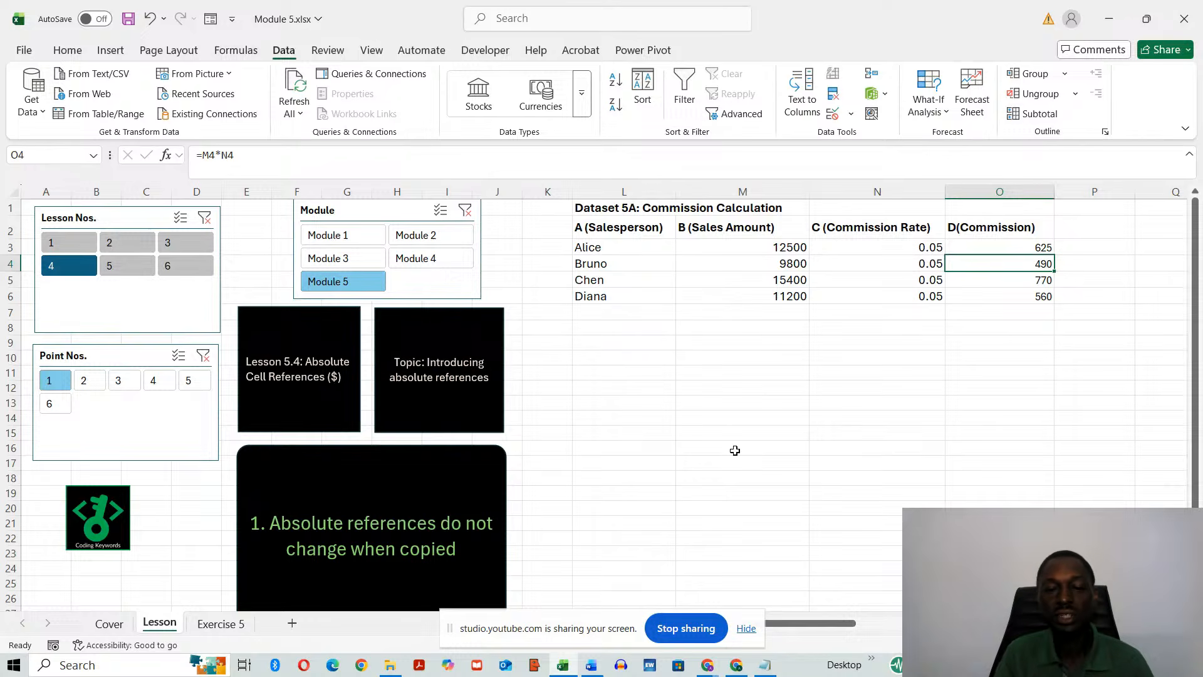
Insert five blank columns at L to P ahead of Dataset 5A and widen them all equally.
{"action": "left_click_drag", "start_coordinate": [617, 191], "coordinate": [1111, 236]}
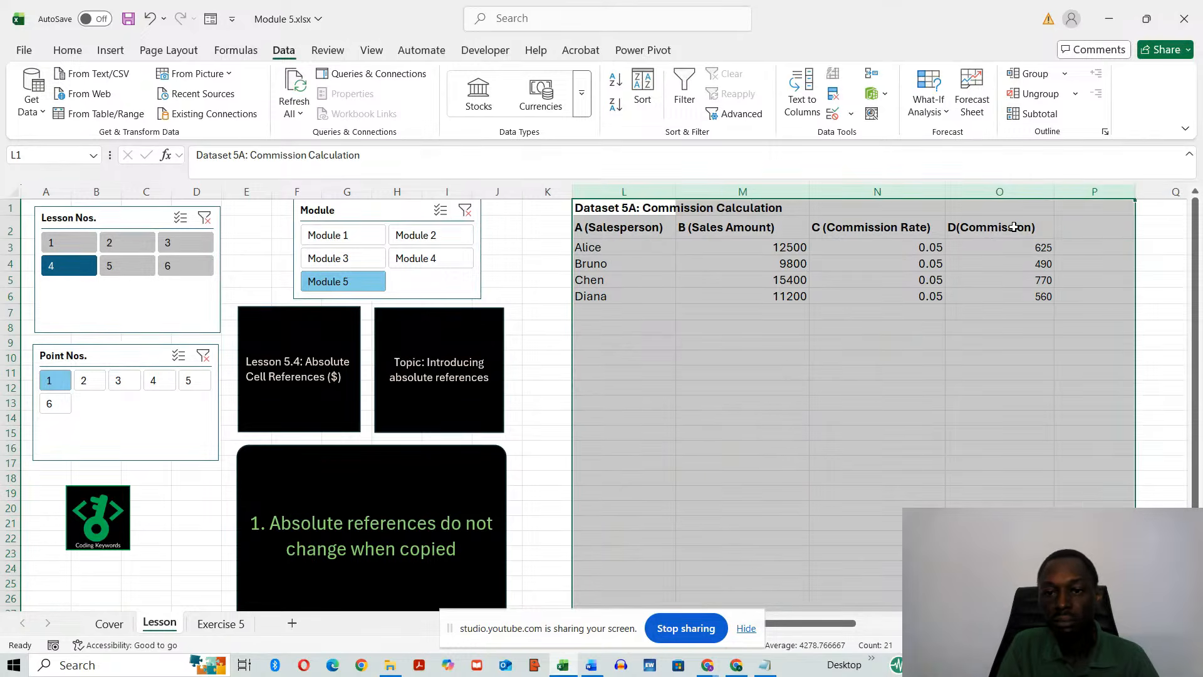
{"action": "right_click", "coordinate": [743, 198]}
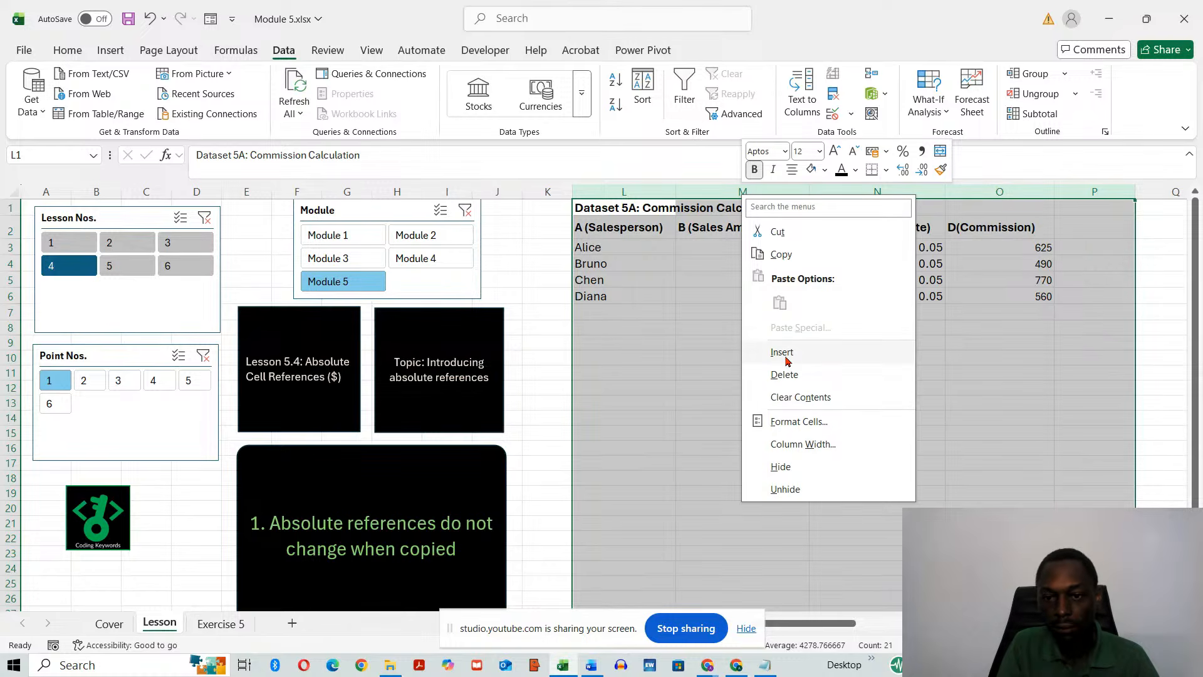
{"action": "left_click", "coordinate": [784, 353]}
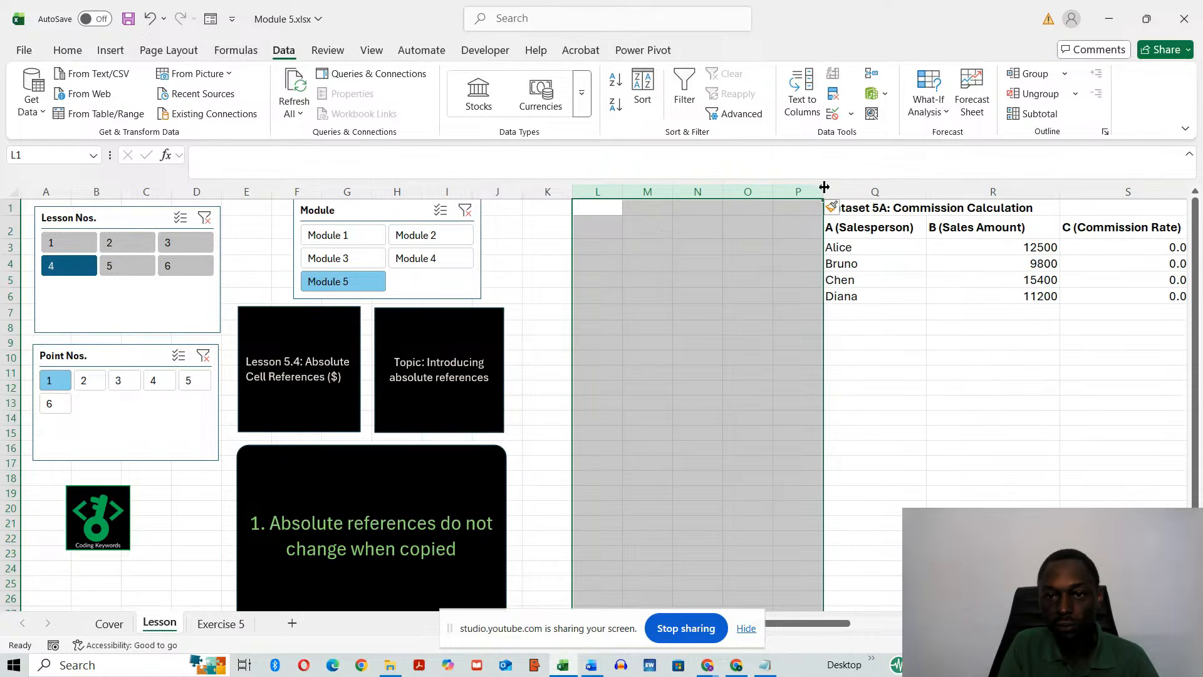
{"action": "left_click_drag", "start_coordinate": [824, 187], "coordinate": [918, 186]}
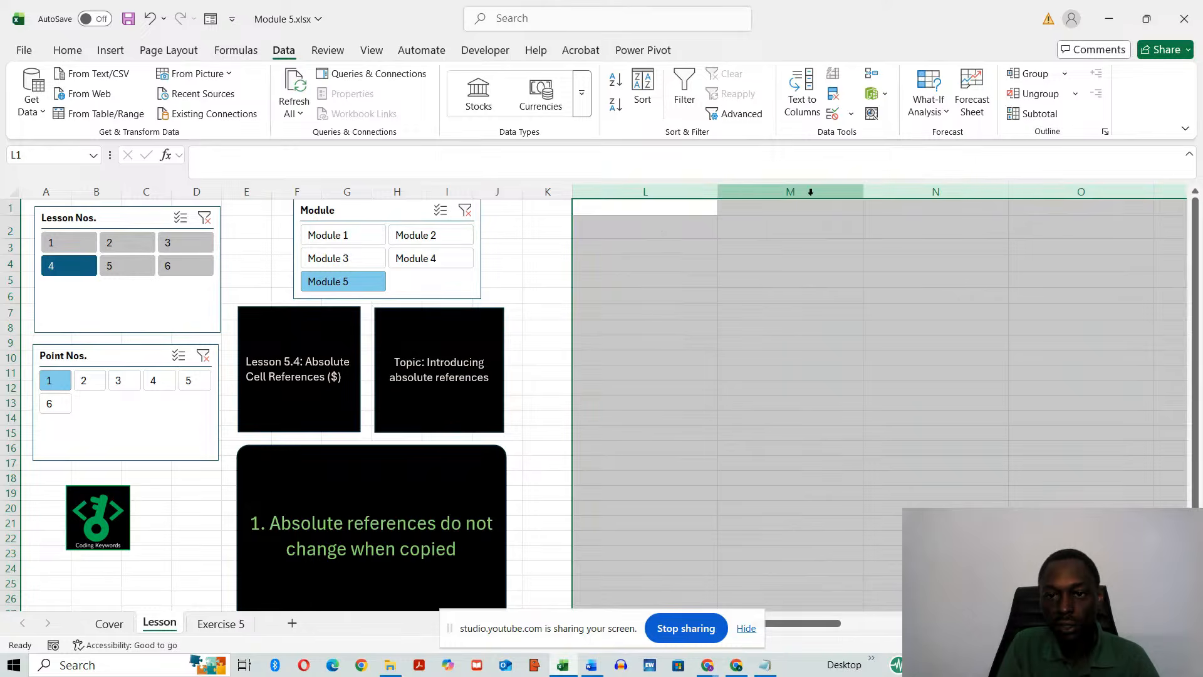
{"action": "left_click", "coordinate": [771, 340]}
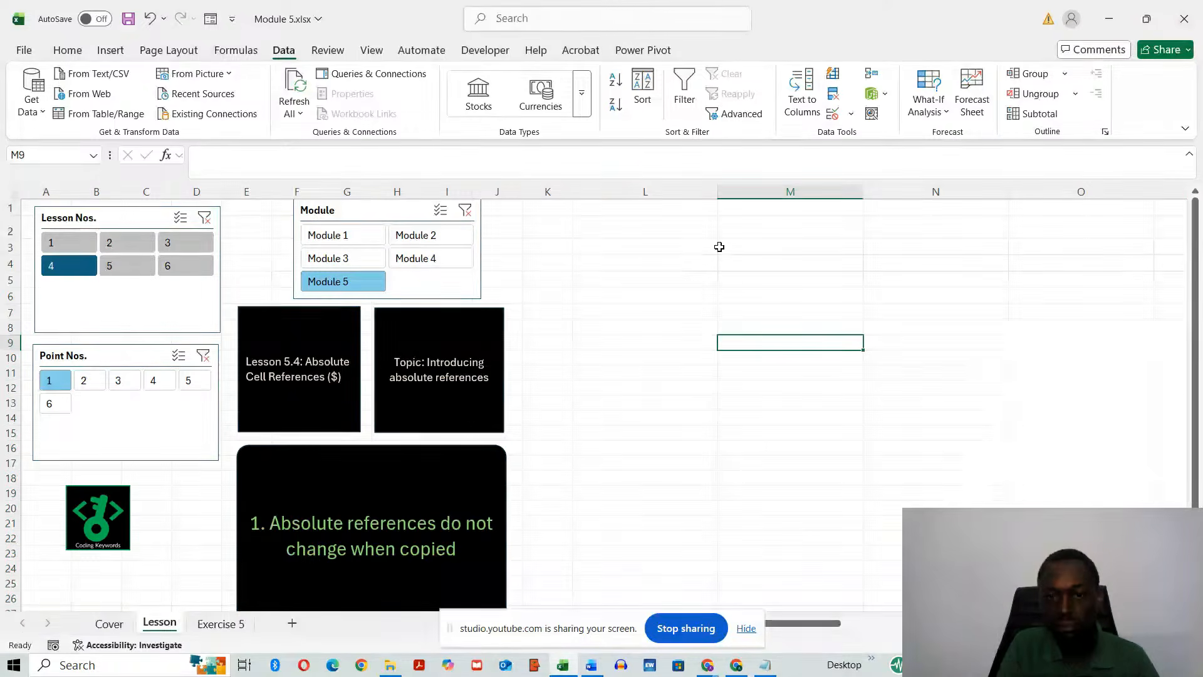
Insert three more blank columns at K to M and widen them equally.
{"action": "left_click_drag", "start_coordinate": [652, 194], "coordinate": [873, 213]}
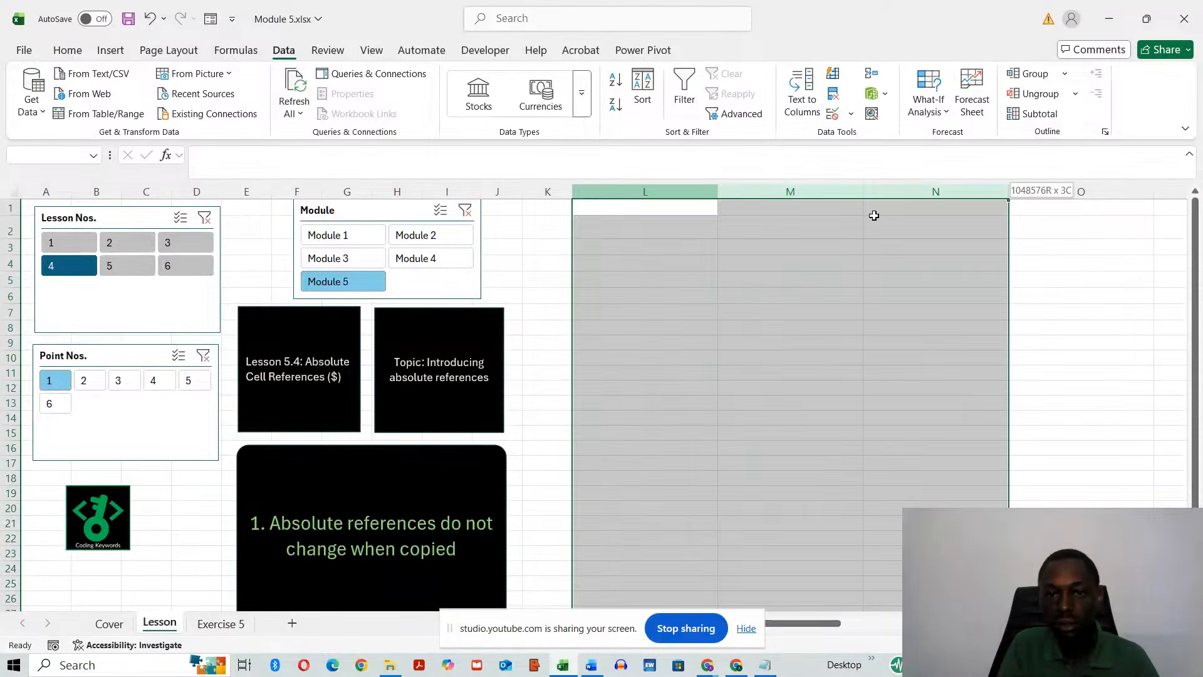
{"action": "left_click_drag", "start_coordinate": [551, 192], "coordinate": [847, 201]}
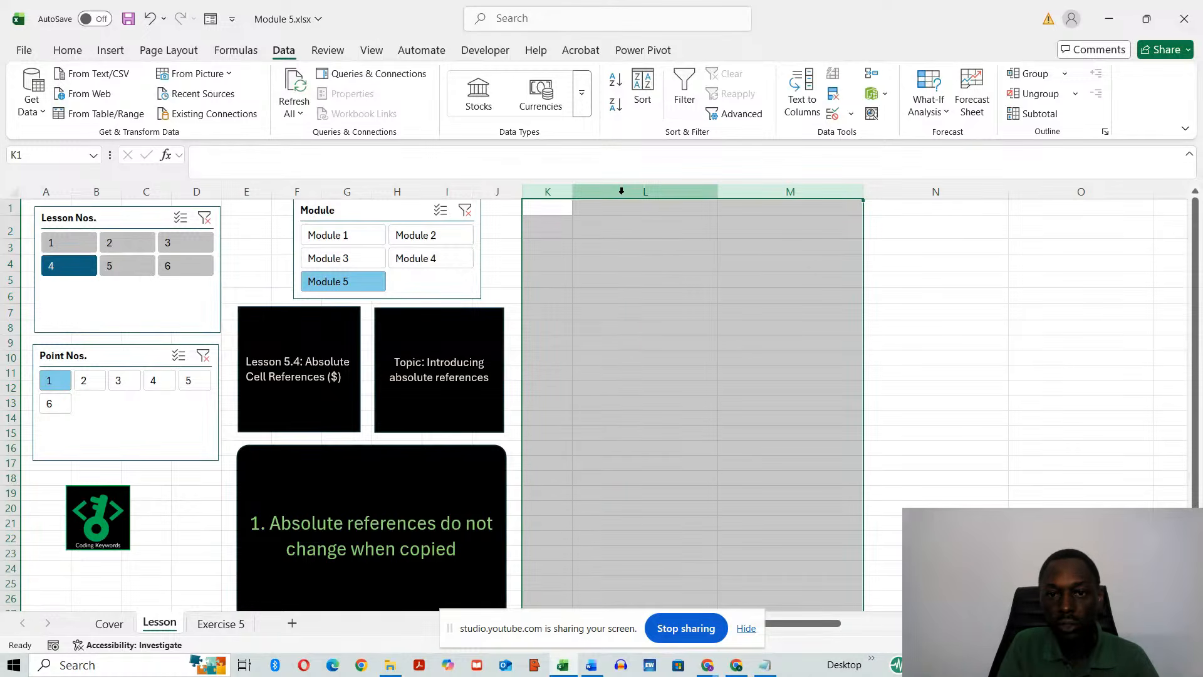
{"action": "right_click", "coordinate": [622, 198]}
{"action": "left_click", "coordinate": [662, 351]}
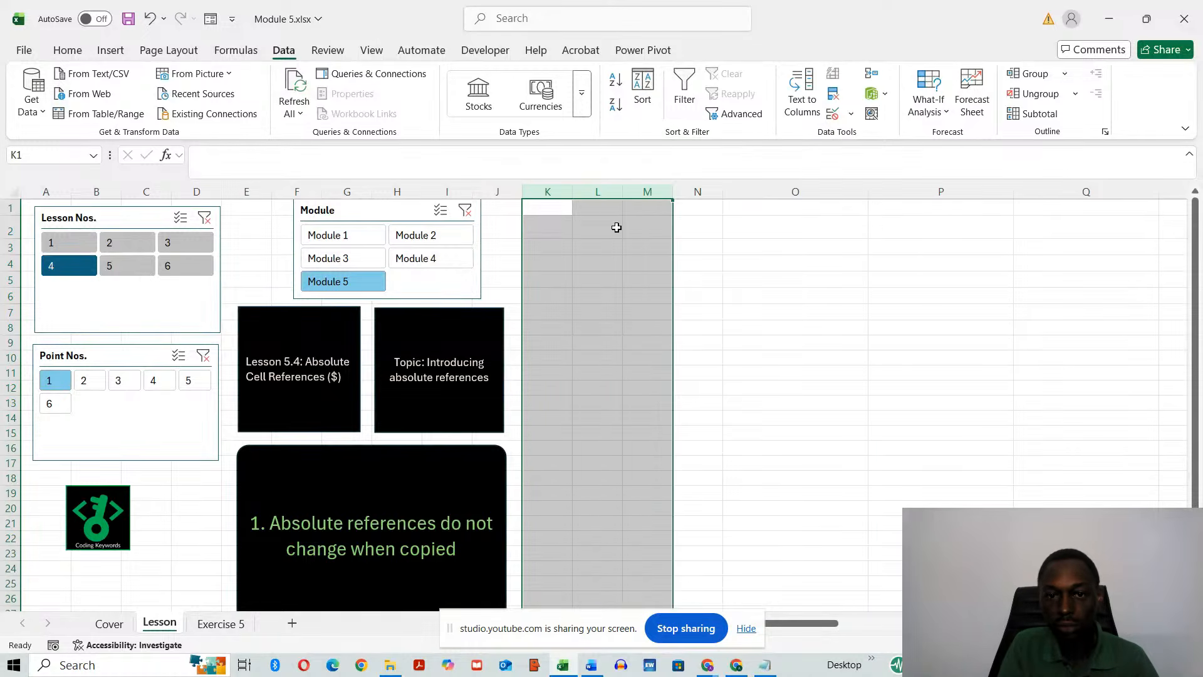
{"action": "left_click_drag", "start_coordinate": [623, 191], "coordinate": [656, 192]}
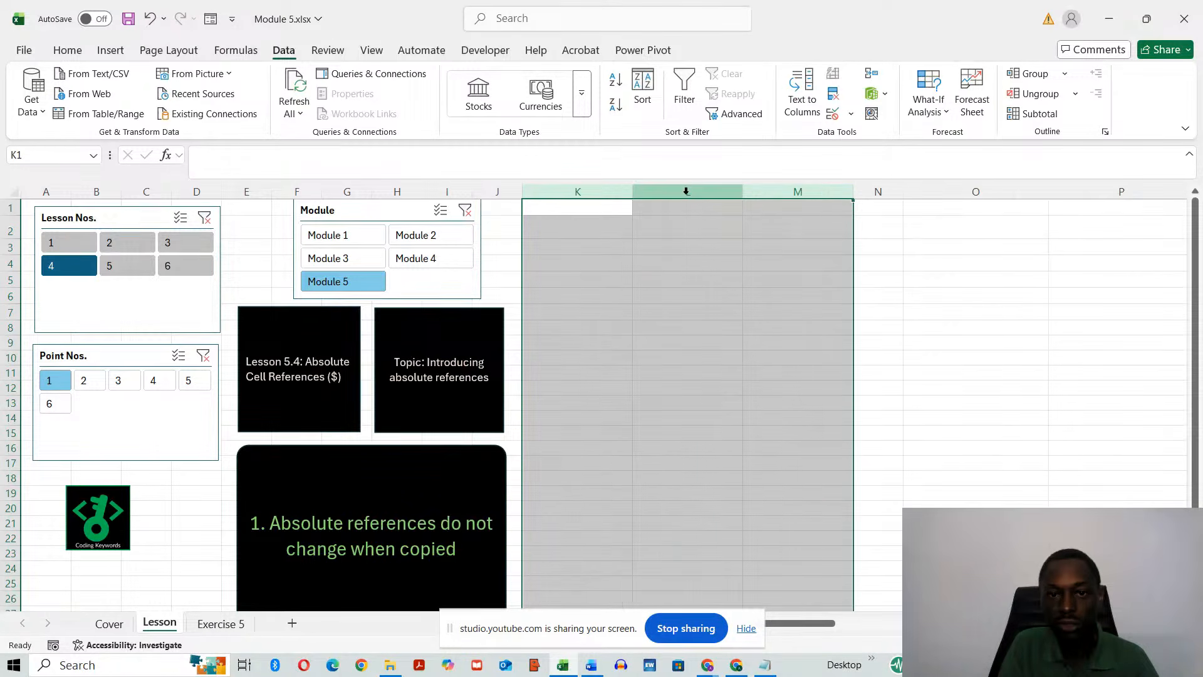
{"action": "left_click", "coordinate": [800, 280]}
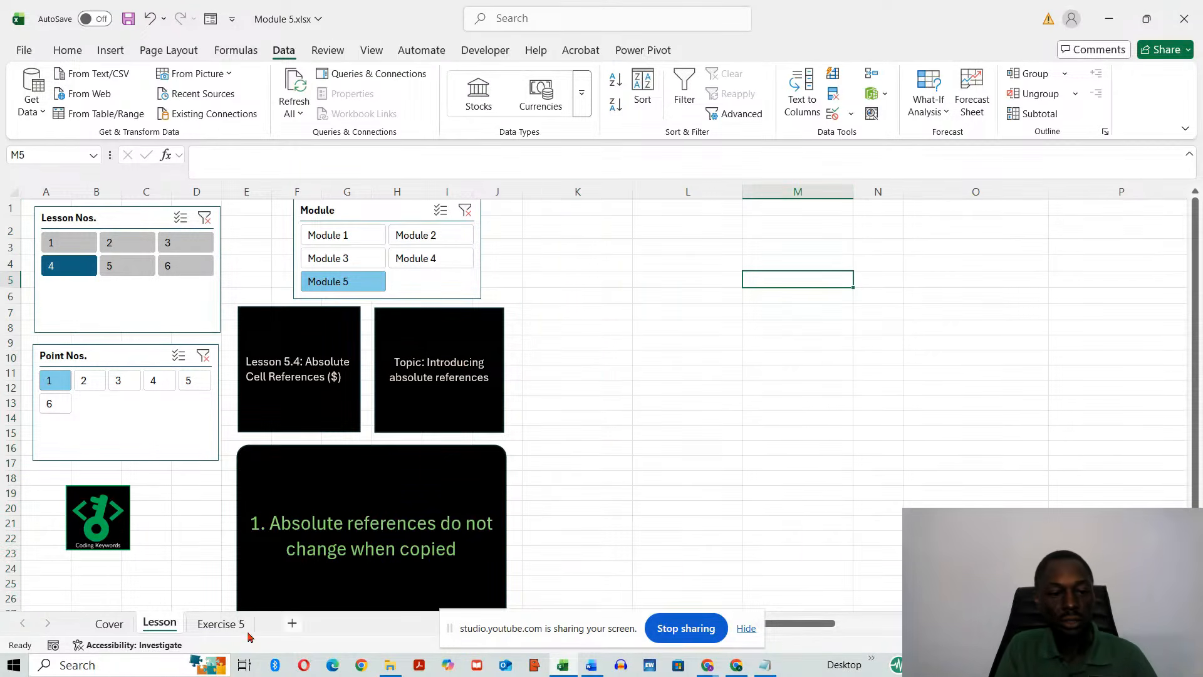
Copy Dataset 5B, including its title, headers and tax rate row, from G1:L8 on the Exercise 5 sheet.
{"action": "left_click", "coordinate": [216, 624]}
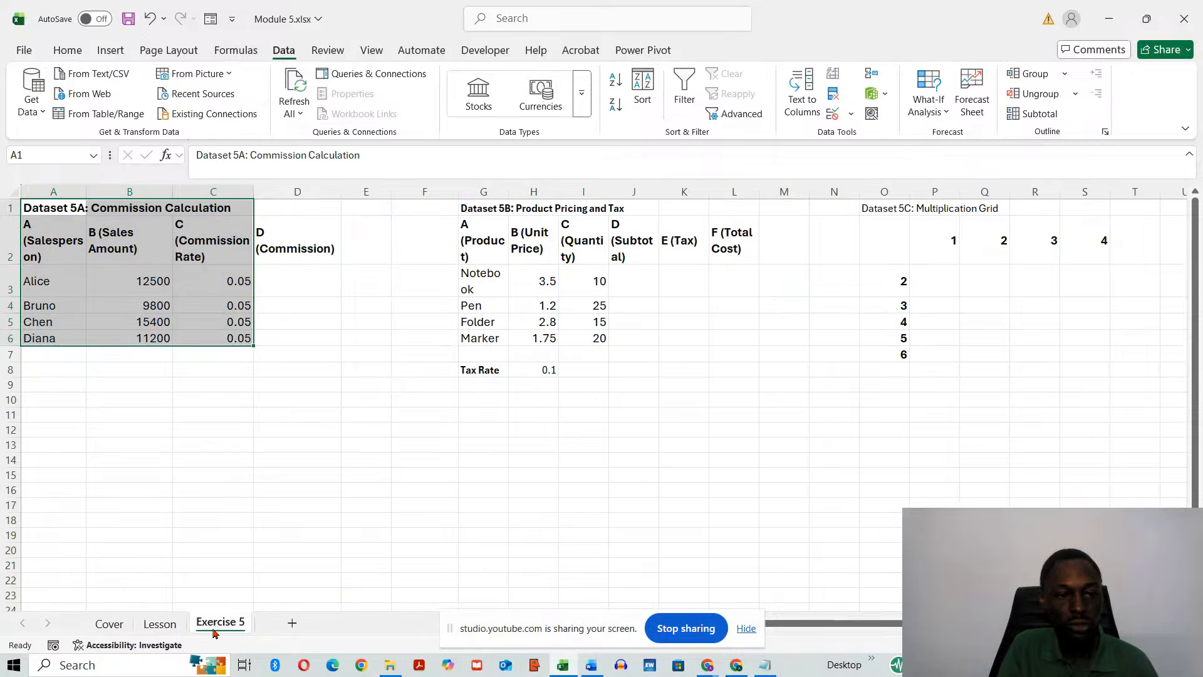
{"action": "left_click_drag", "start_coordinate": [473, 201], "coordinate": [725, 372]}
{"action": "key", "text": "ctrl+c"}
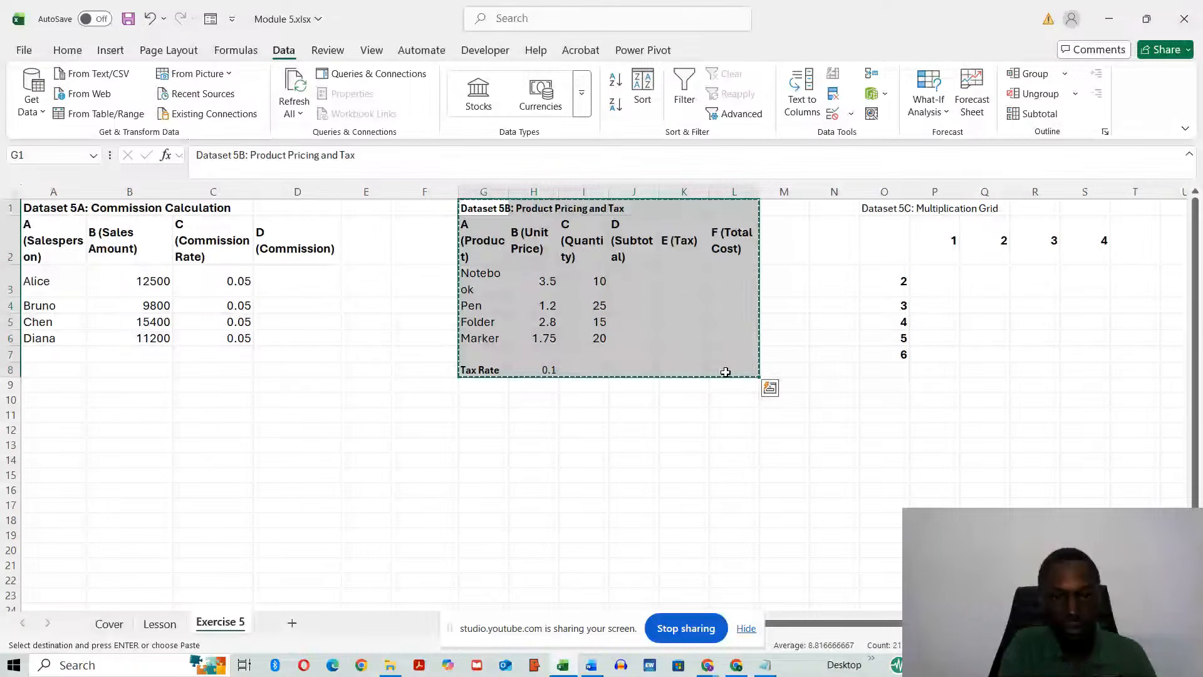
Paste the copied Dataset 5B on the Lesson sheet at cell L1.
{"action": "key", "text": "ctrl+Page_Up"}
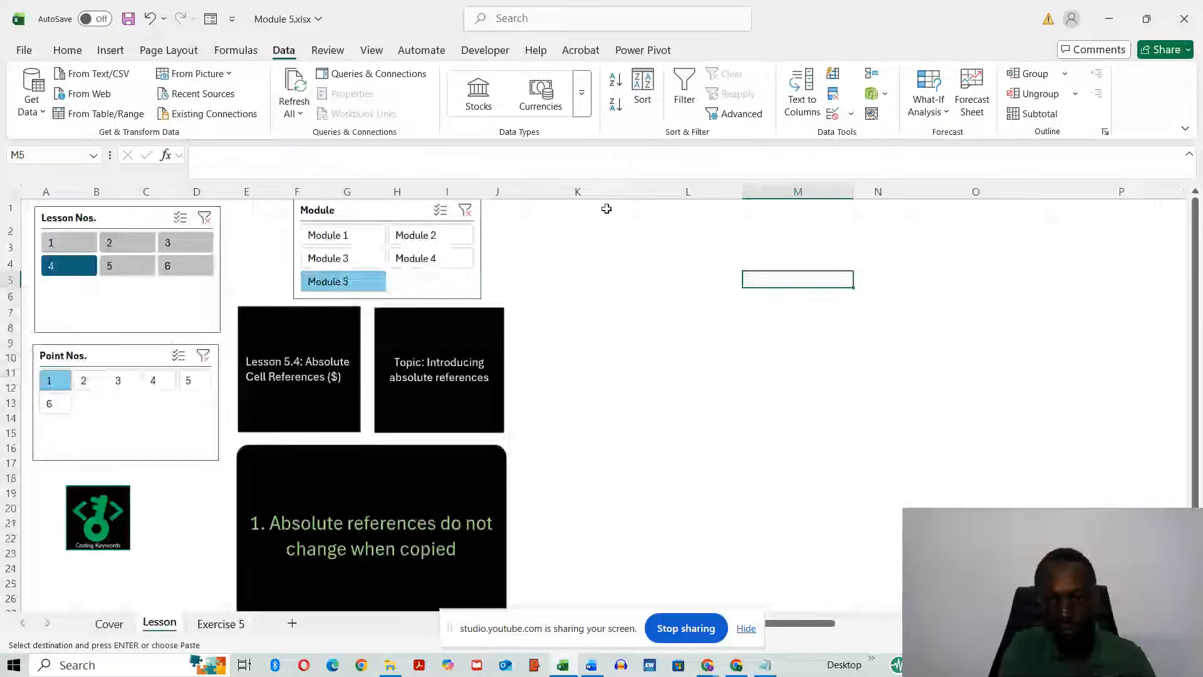
{"action": "left_click", "coordinate": [664, 211]}
{"action": "key", "text": "ctrl+v"}
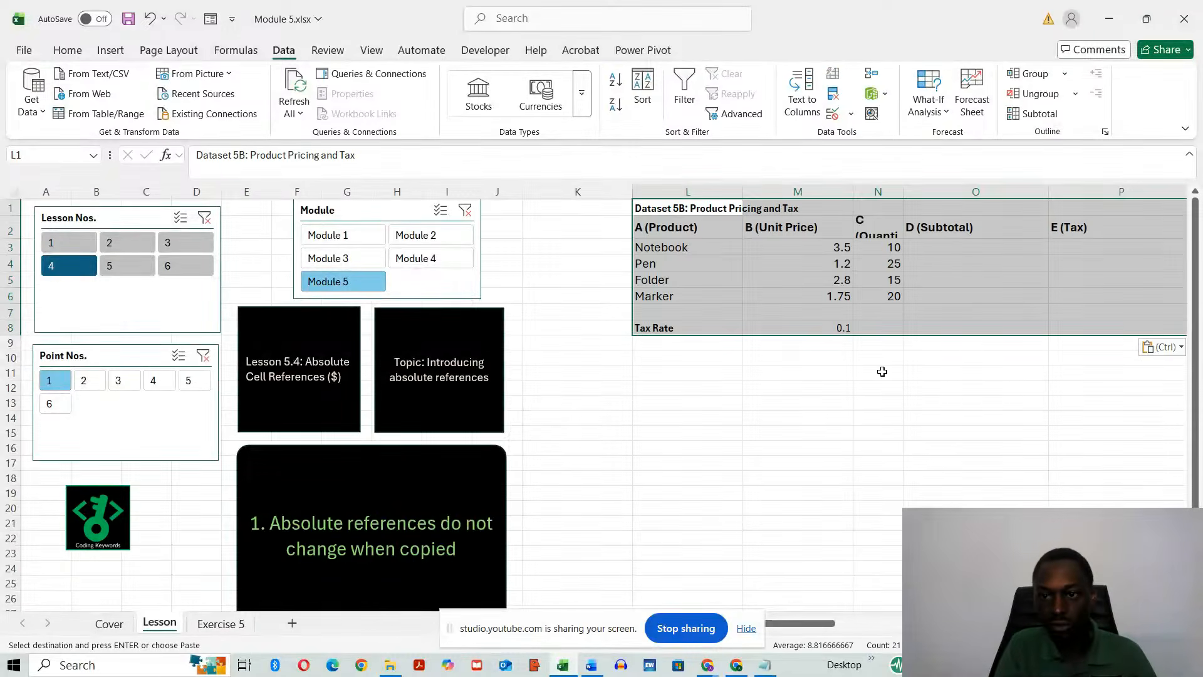
Narrow columns M, O, P and Q so that Dataset 5B fits more compactly on the Lesson sheet.
{"action": "left_click_drag", "start_coordinate": [859, 192], "coordinate": [822, 193]}
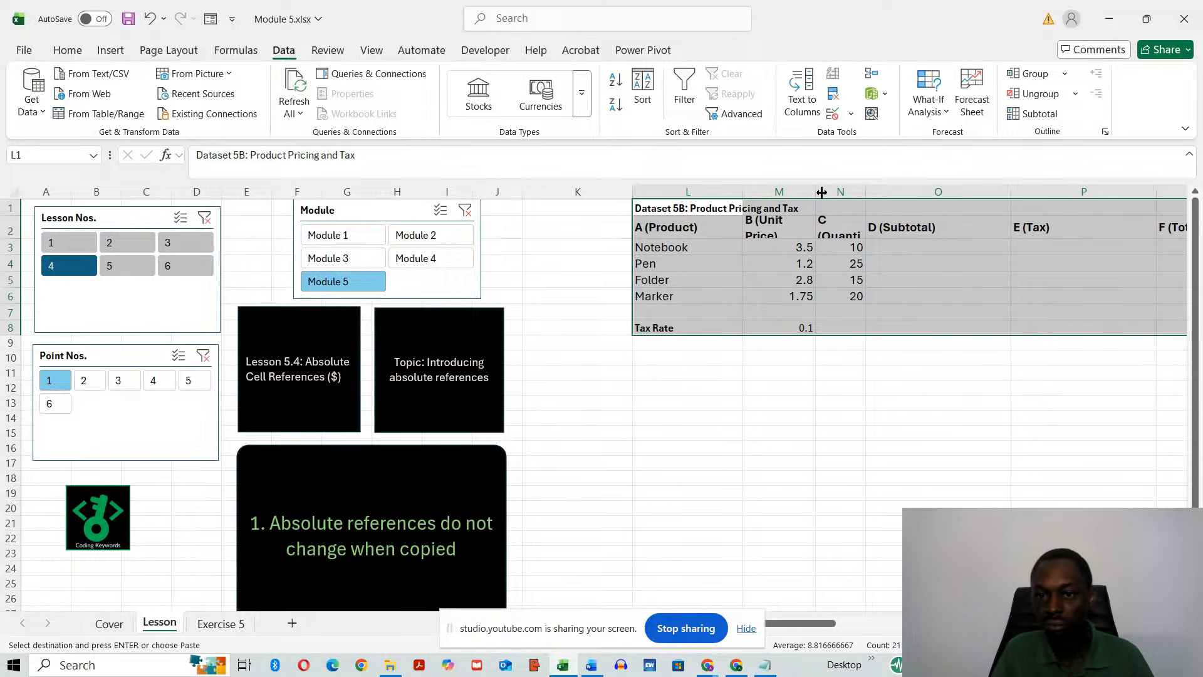
{"action": "left_click_drag", "start_coordinate": [1014, 191], "coordinate": [951, 192]}
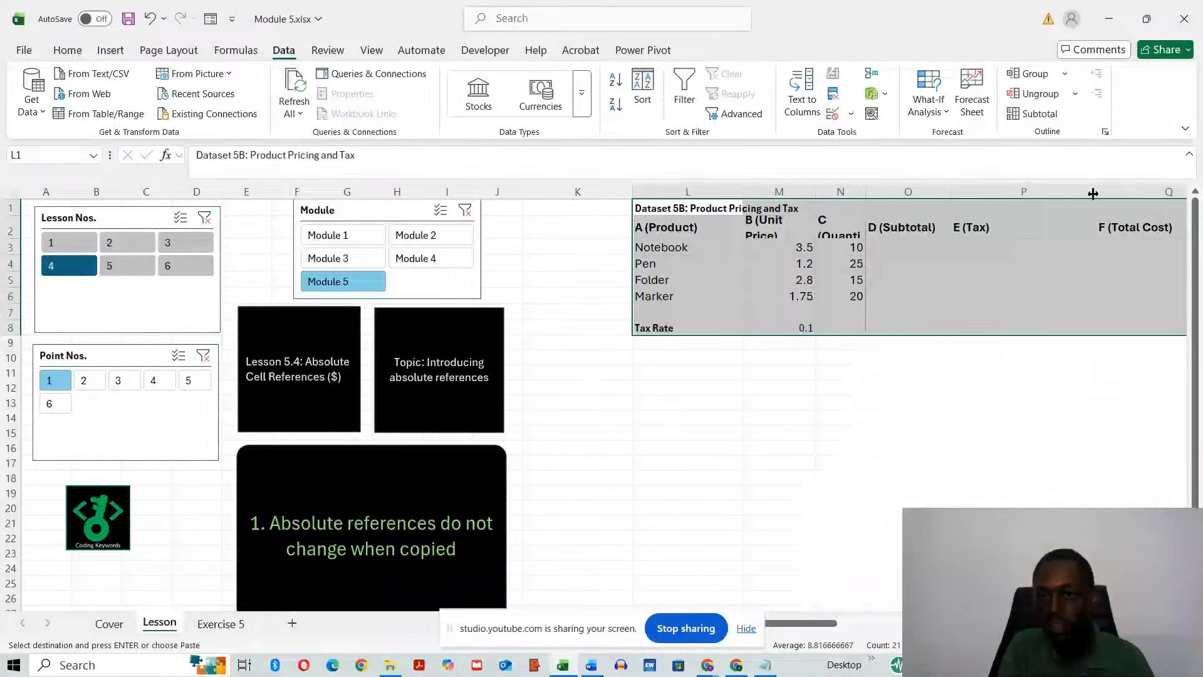
{"action": "left_click_drag", "start_coordinate": [1092, 194], "coordinate": [1054, 192]}
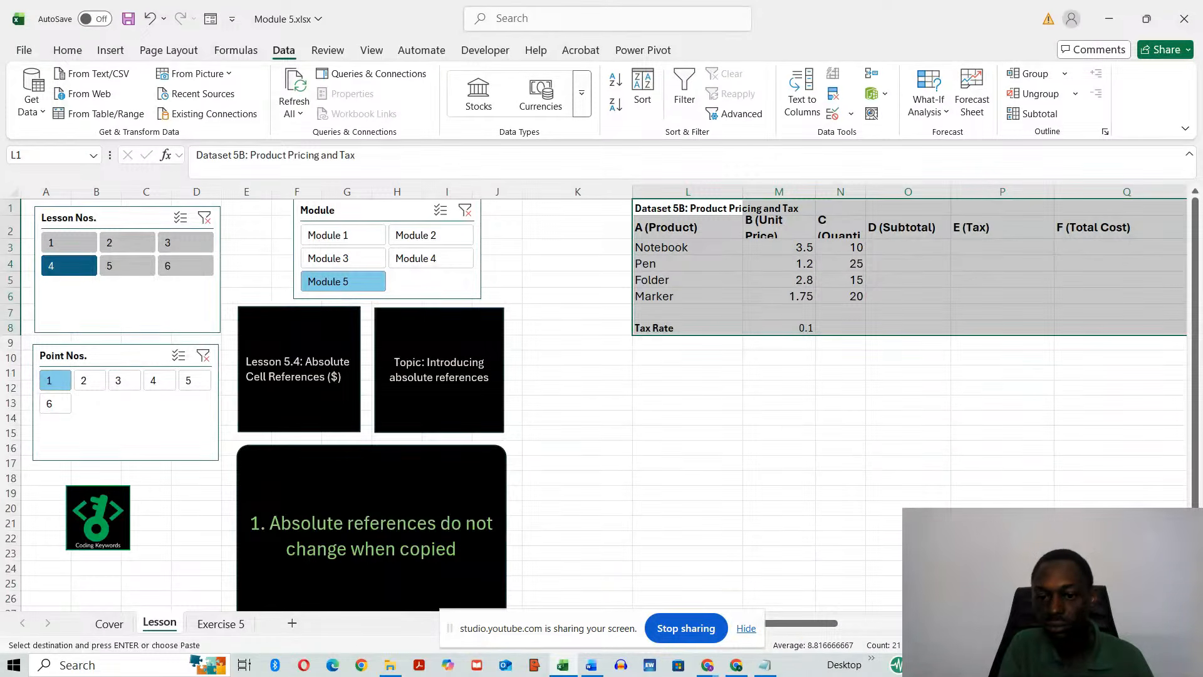
{"action": "scroll", "coordinate": [798, 634], "scroll_direction": "right", "scroll_amount": 3}
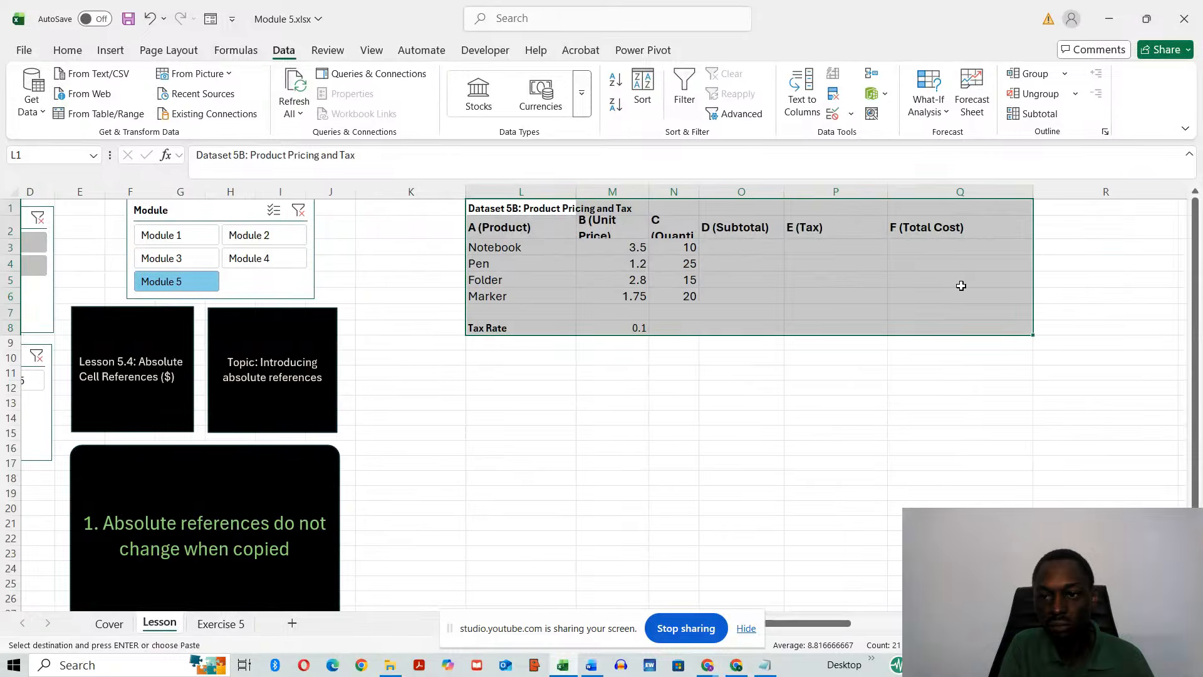
{"action": "left_click_drag", "start_coordinate": [1033, 196], "coordinate": [997, 194]}
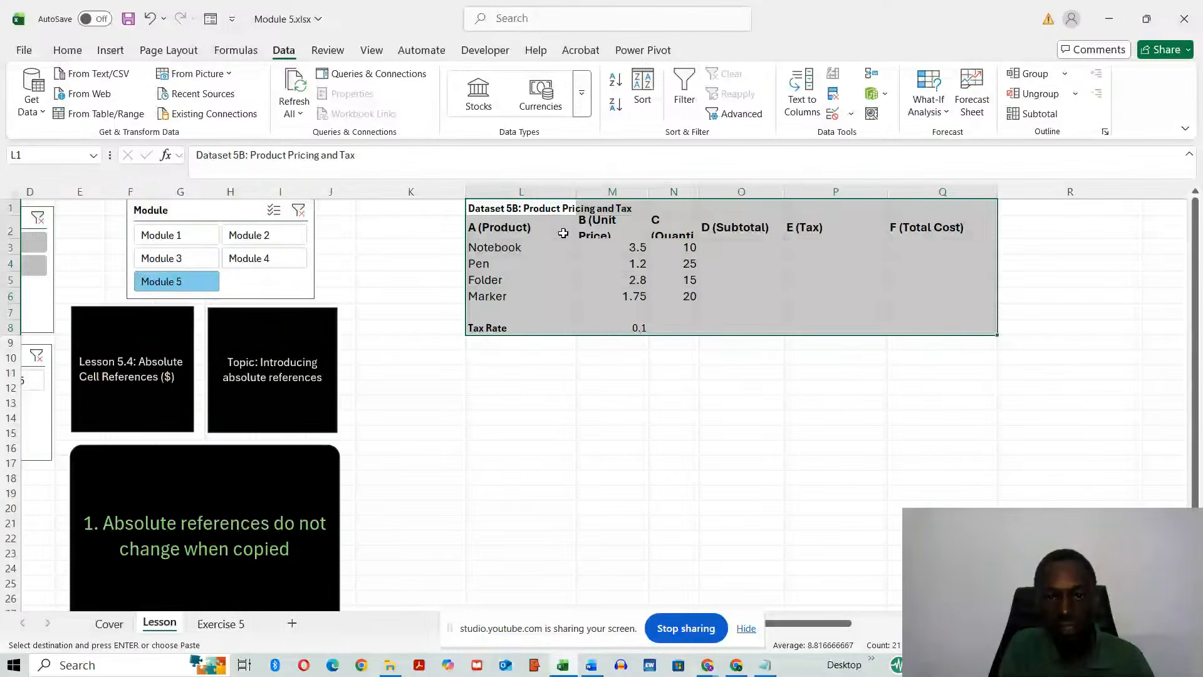
Widen the Unit Price and Quantity columns slightly and increase the height of header row 2 to fit the wrapped headings.
{"action": "left_click_drag", "start_coordinate": [656, 188], "coordinate": [728, 191]}
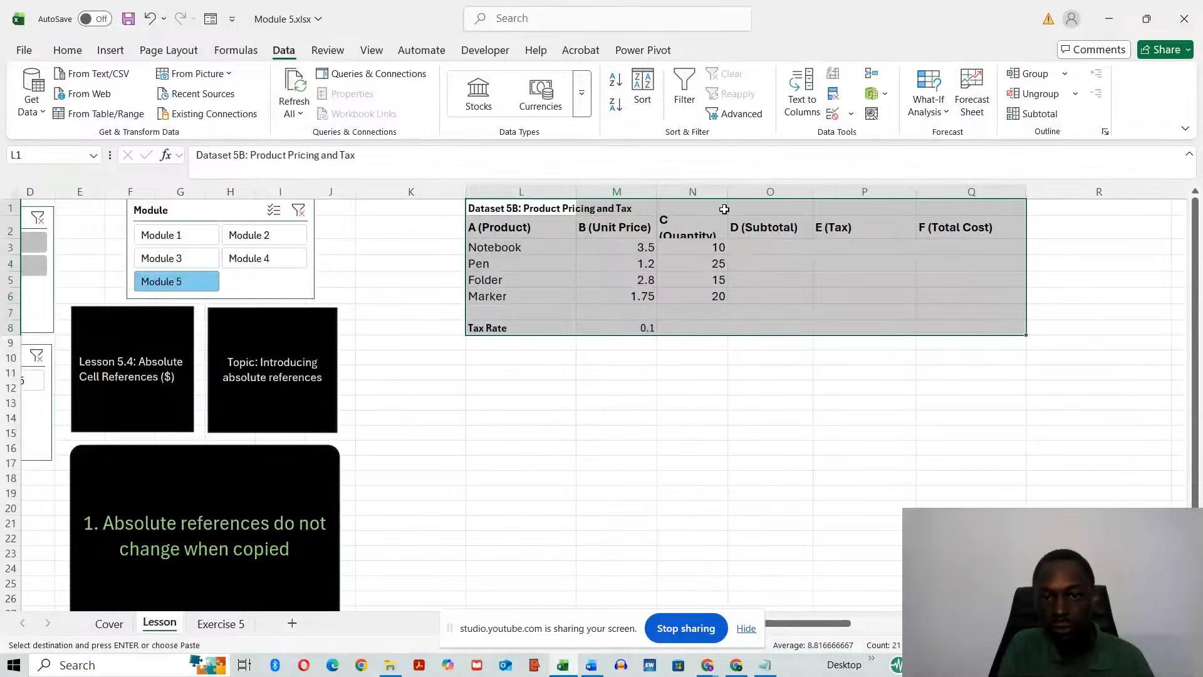
{"action": "left_click_drag", "start_coordinate": [4, 239], "coordinate": [4, 247]}
{"action": "left_click", "coordinate": [506, 435]}
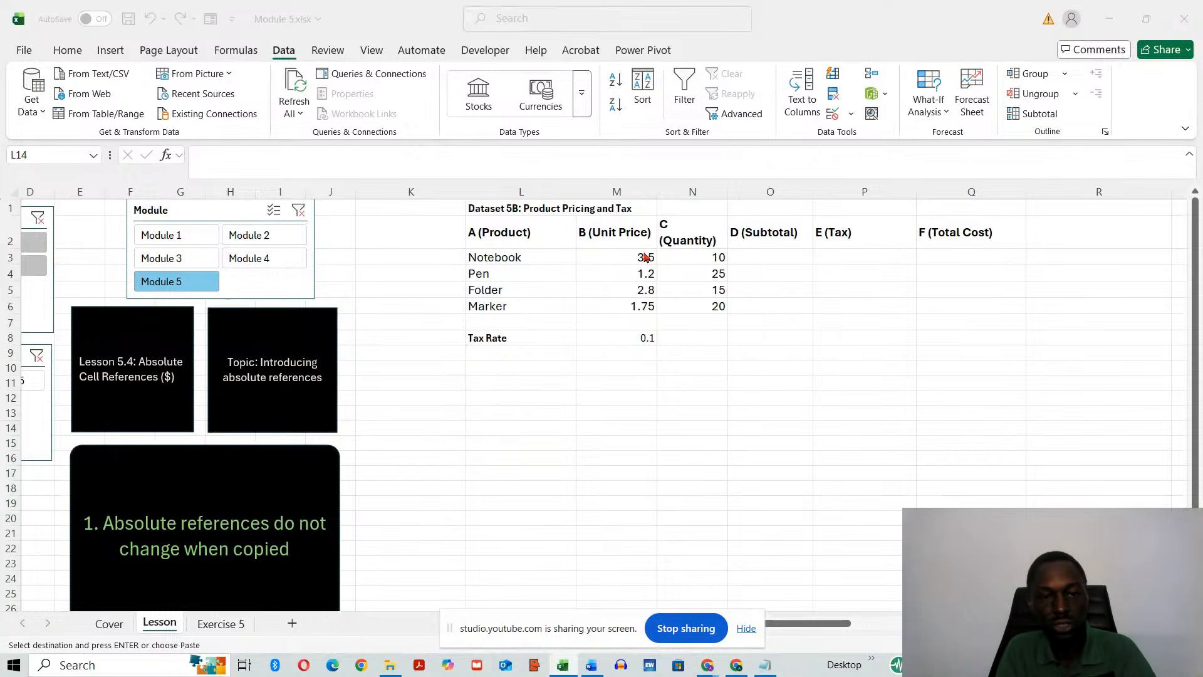
{"action": "key", "text": "alt+Tab"}
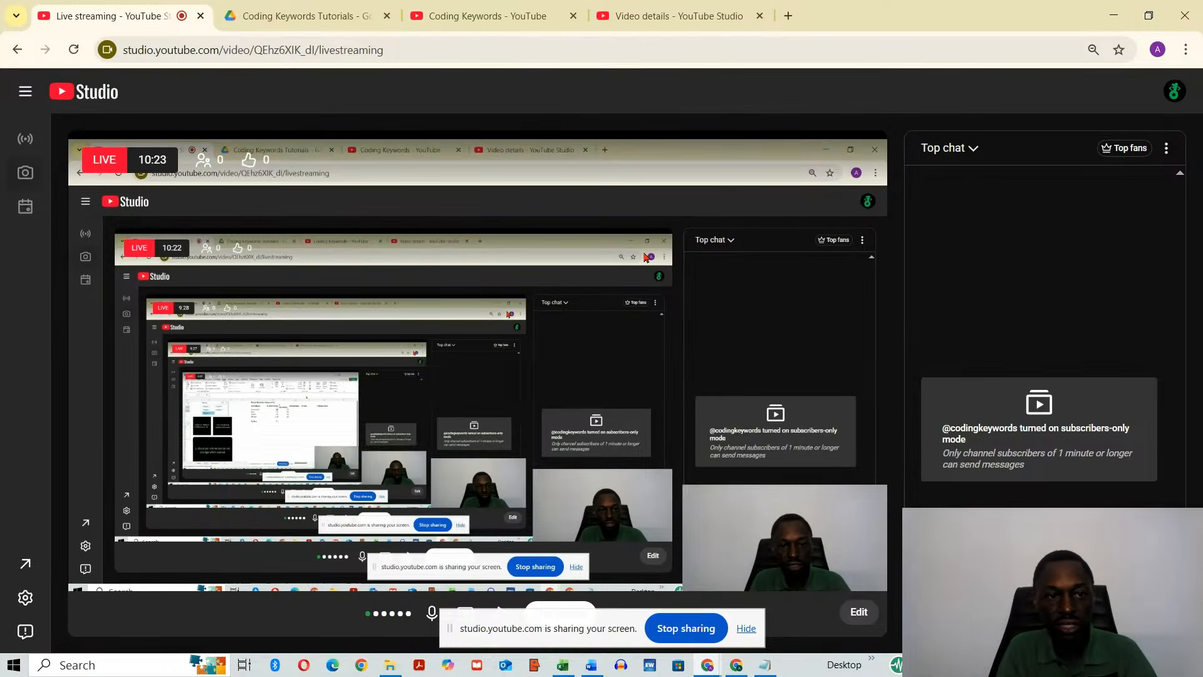
{"action": "key", "text": "alt+Tab"}
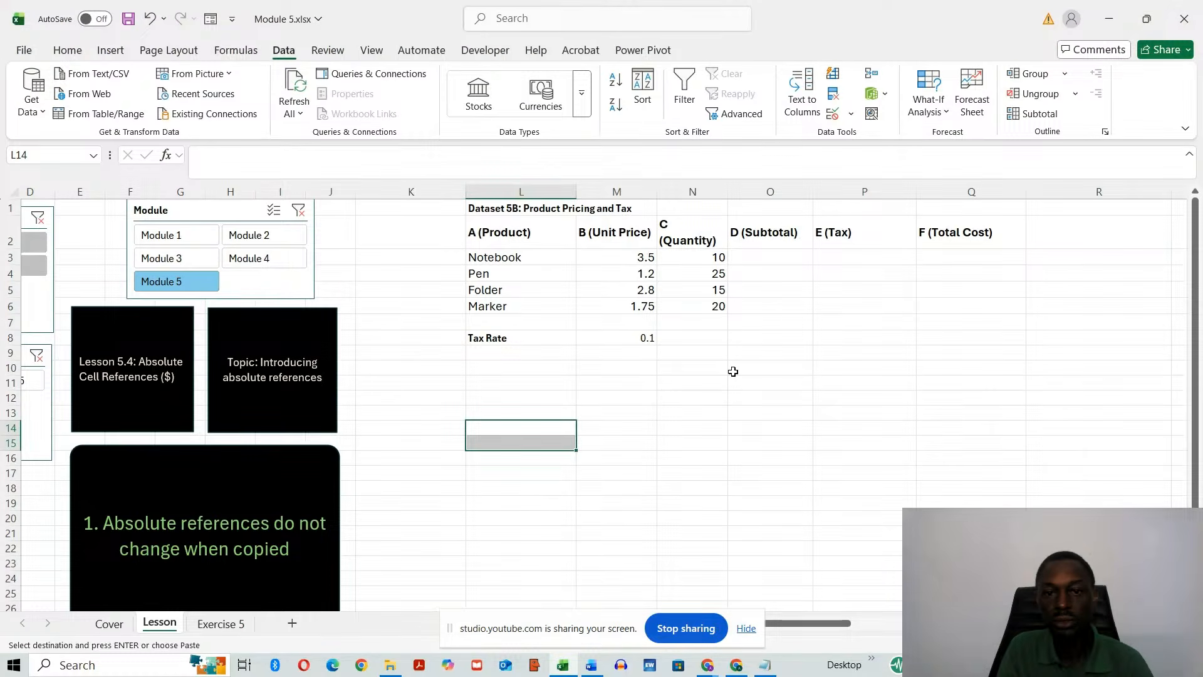
Calculate the Notebook subtotal in O3 with =M3*N3 and fill the formula down to the Marker row in O6.
{"action": "left_click", "coordinate": [775, 258]}
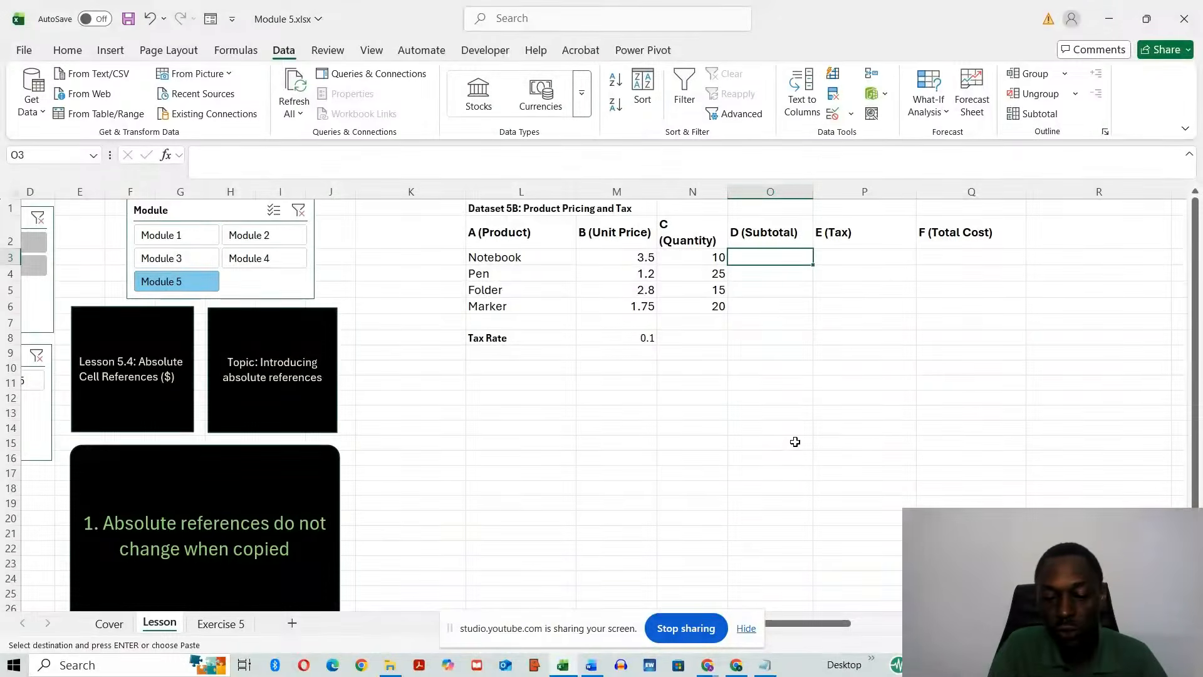
{"action": "type", "text": "="}
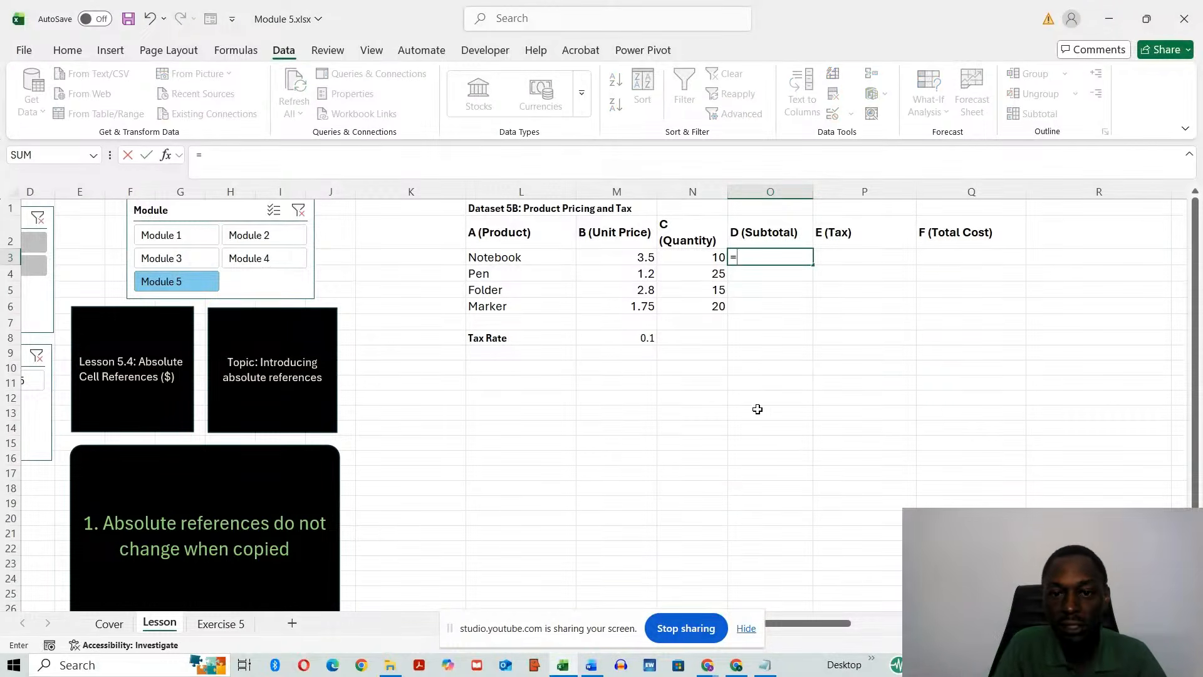
{"action": "left_click", "coordinate": [604, 261]}
{"action": "type", "text": "*"}
{"action": "left_click", "coordinate": [699, 261]}
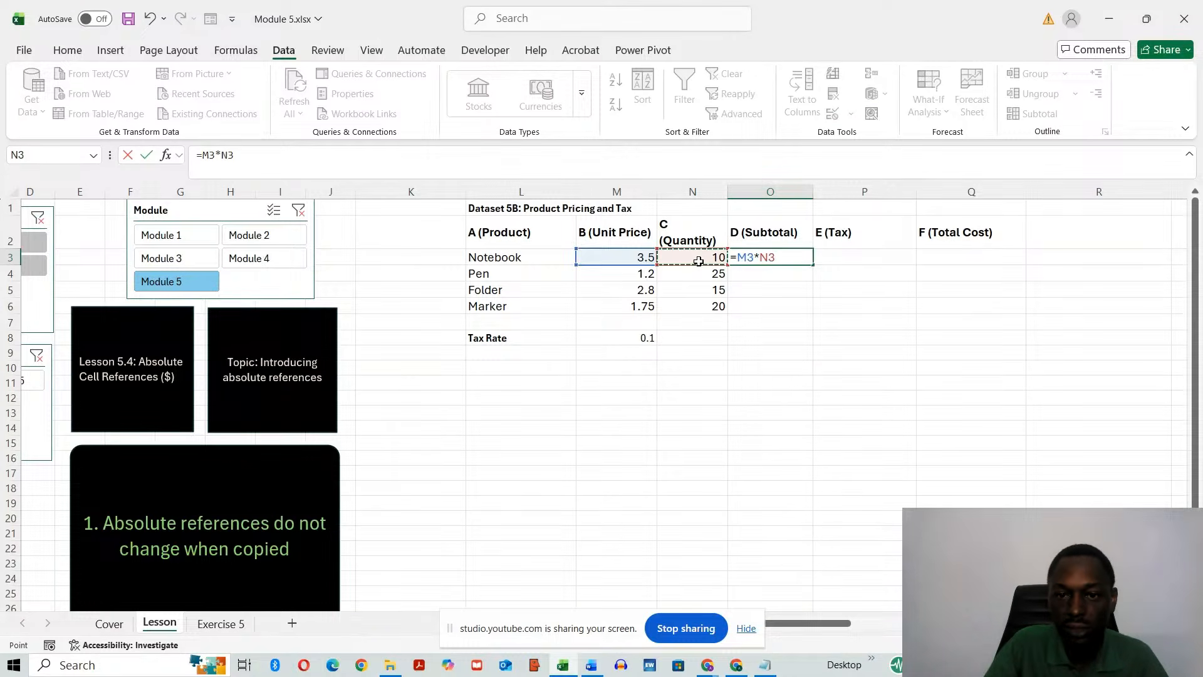
{"action": "key", "text": "Return"}
{"action": "left_click", "coordinate": [785, 255]}
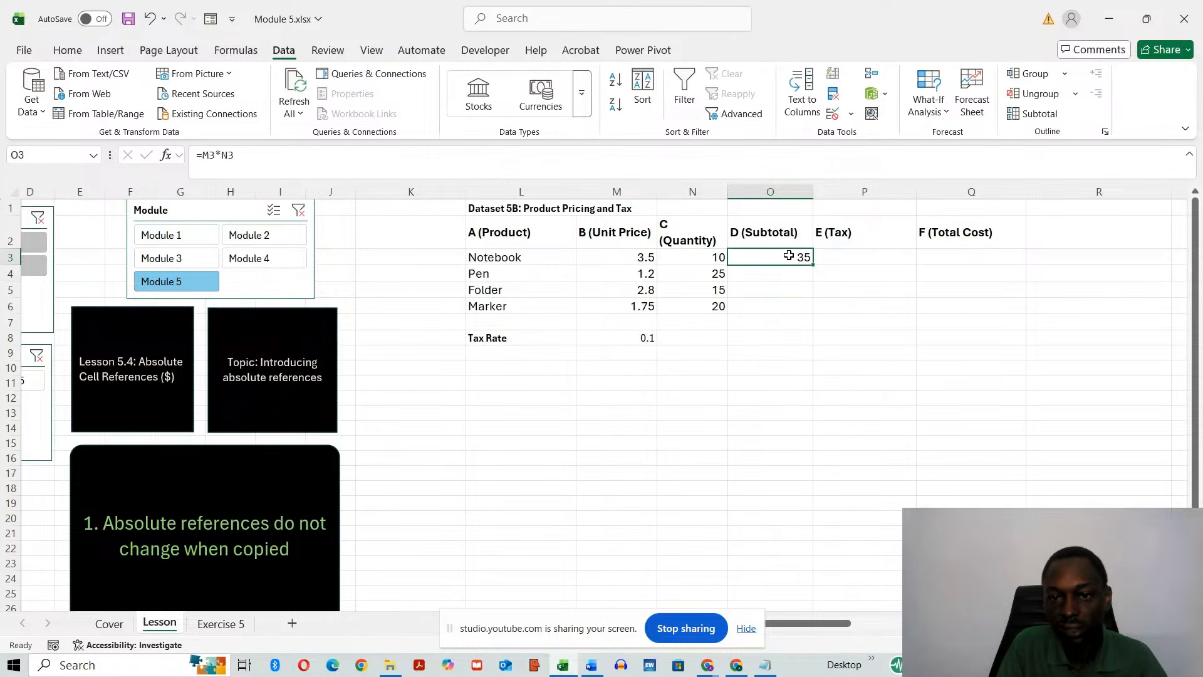
{"action": "left_click_drag", "start_coordinate": [811, 264], "coordinate": [812, 312]}
{"action": "left_click", "coordinate": [760, 431]}
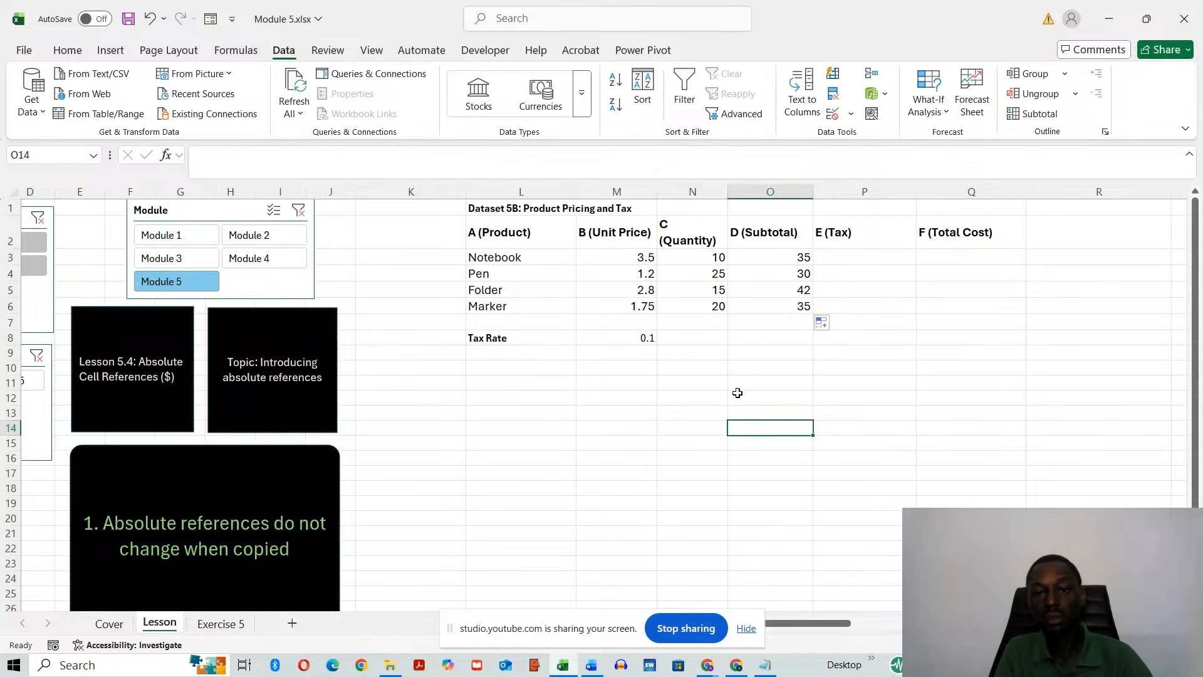
Calculate the Notebook tax in P3 with the relative formula =M8*O3, multiplying the tax rate by the subtotal.
{"action": "left_click", "coordinate": [855, 257]}
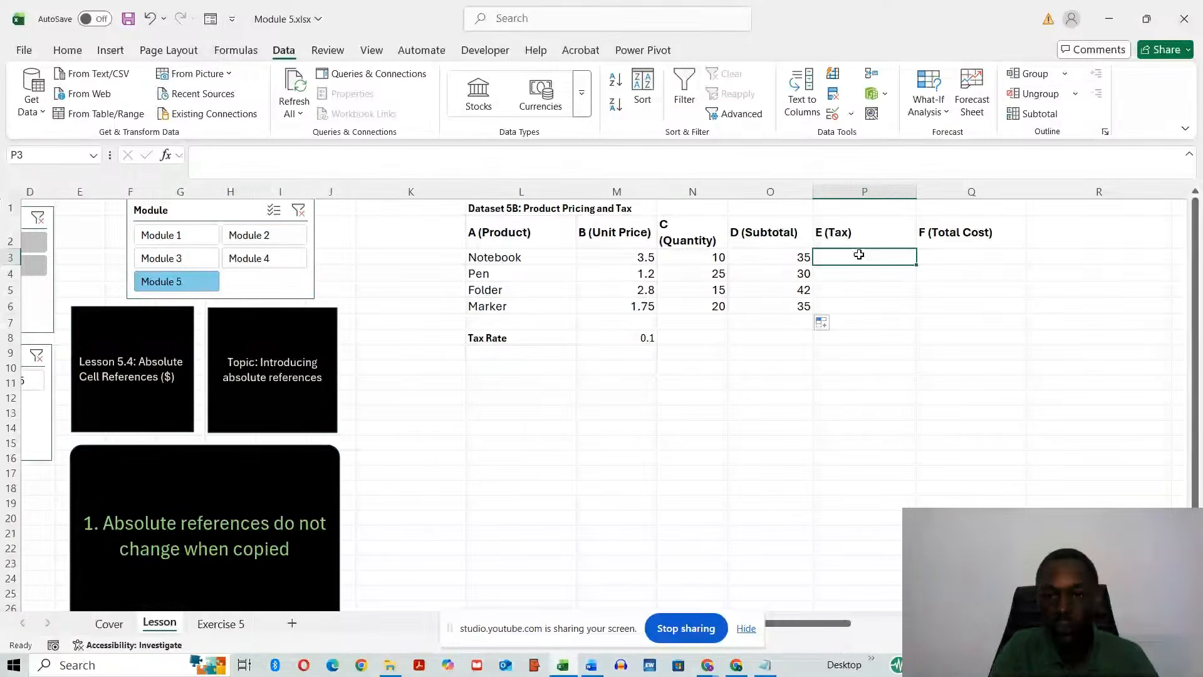
{"action": "type", "text": "="}
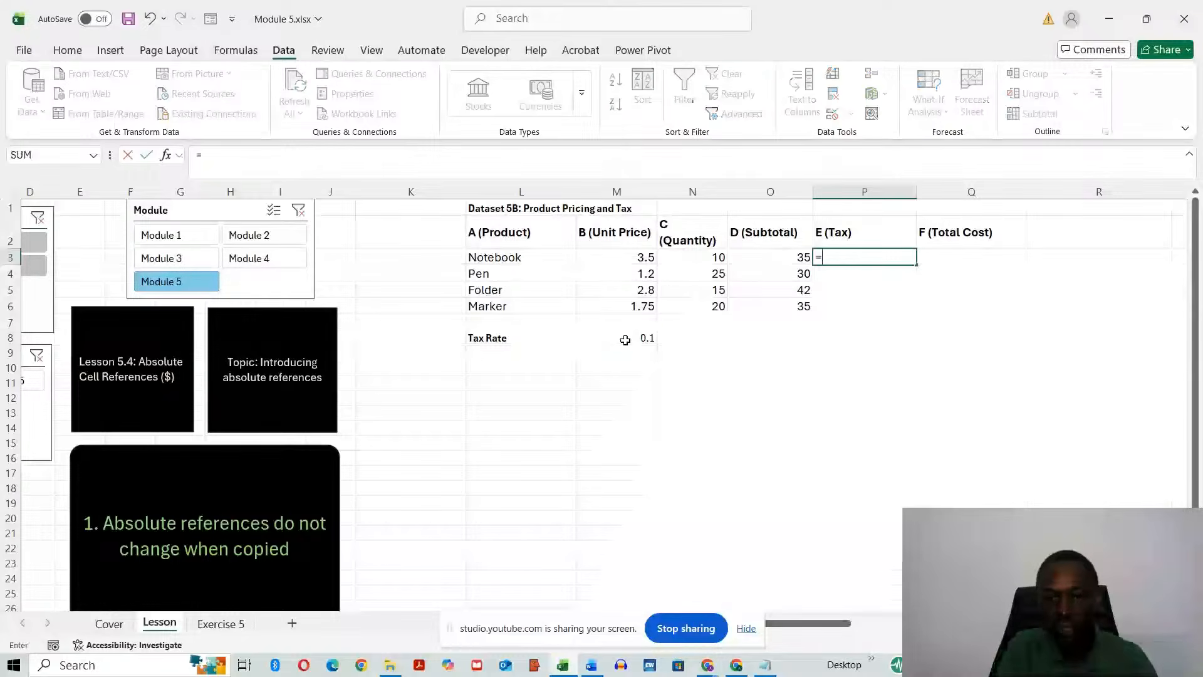
{"action": "left_click", "coordinate": [625, 338]}
{"action": "type", "text": "*"}
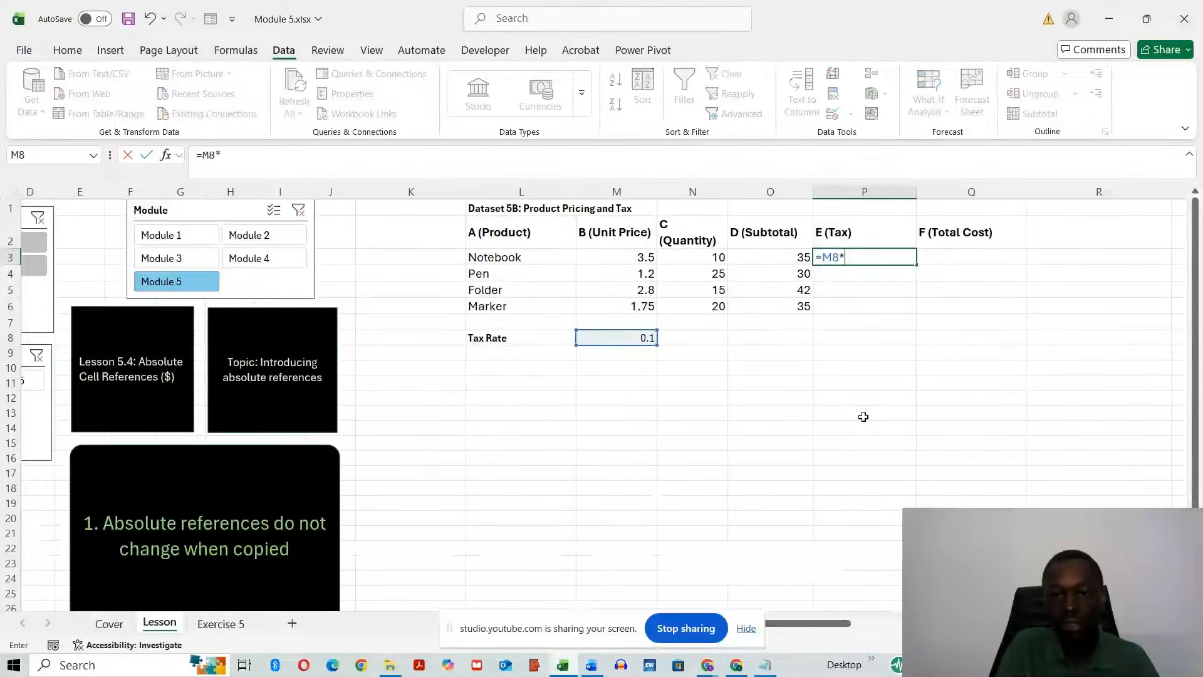
{"action": "left_click", "coordinate": [759, 264]}
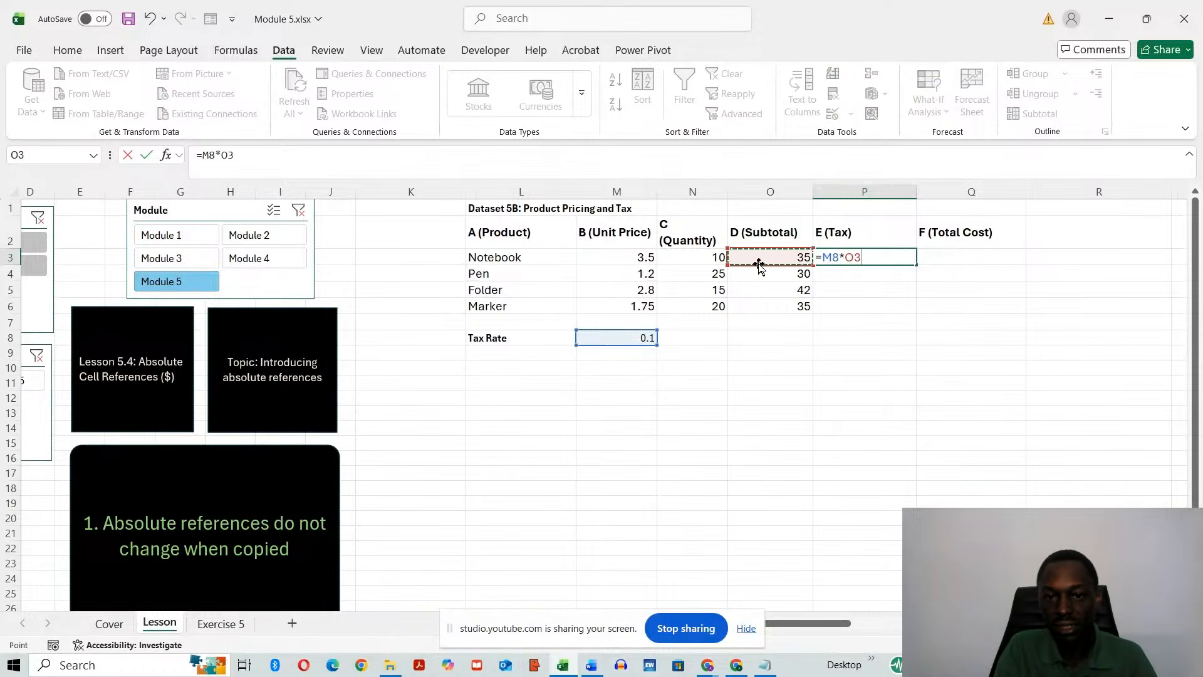
{"action": "key", "text": "Return"}
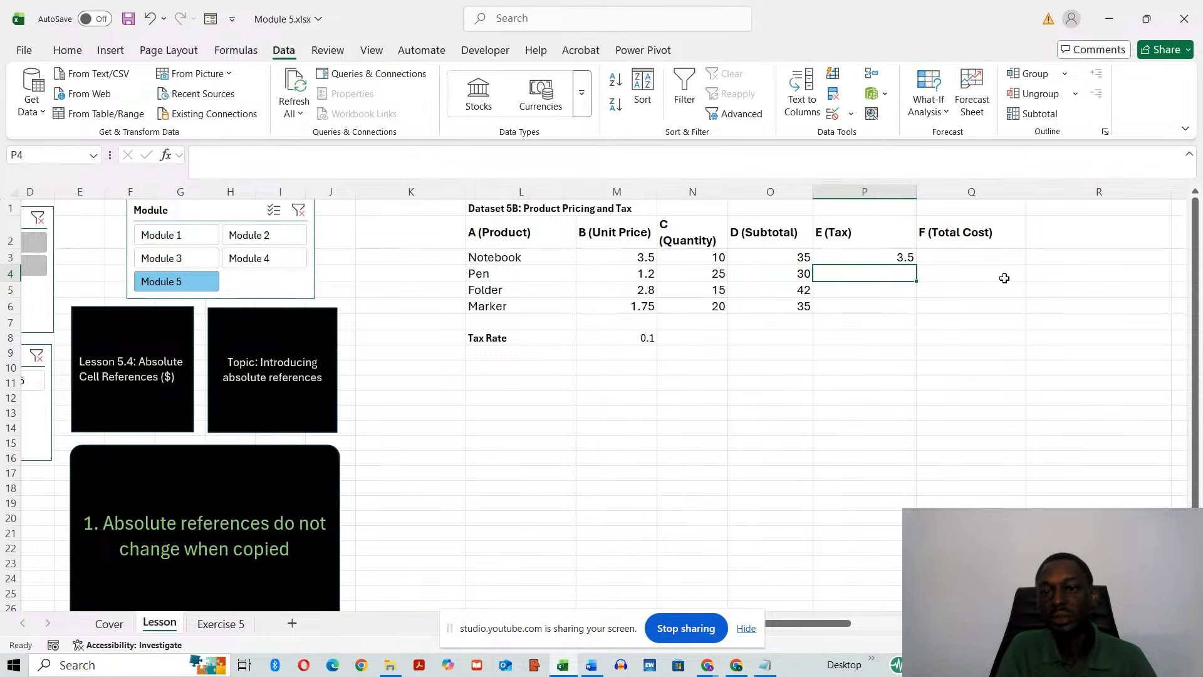
Try to fill the relative tax formula from P3 down to P6.
{"action": "left_click", "coordinate": [869, 262]}
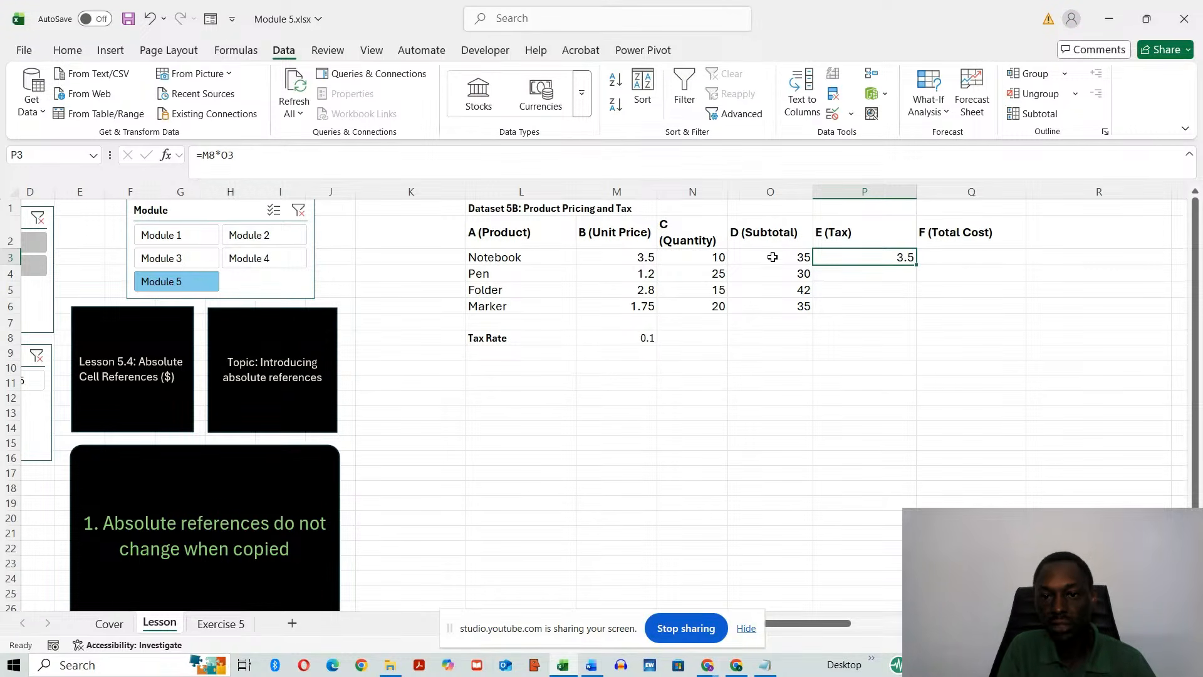
{"action": "left_click", "coordinate": [909, 278]}
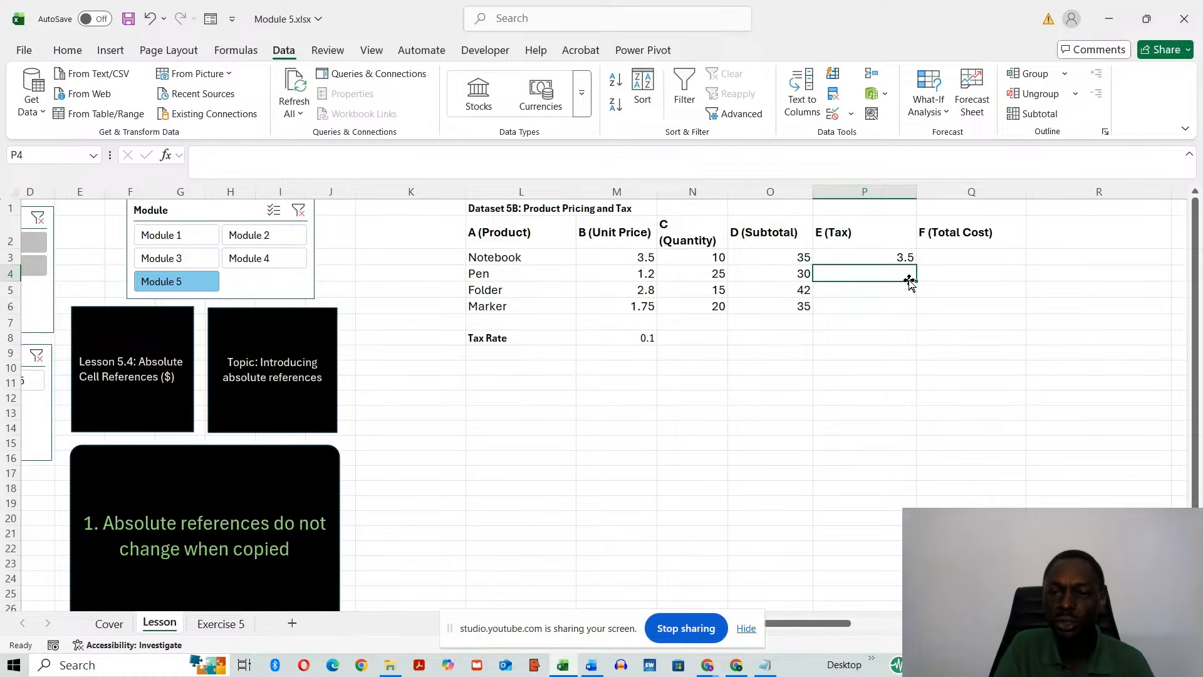
{"action": "left_click", "coordinate": [889, 337]}
{"action": "left_click", "coordinate": [883, 259]}
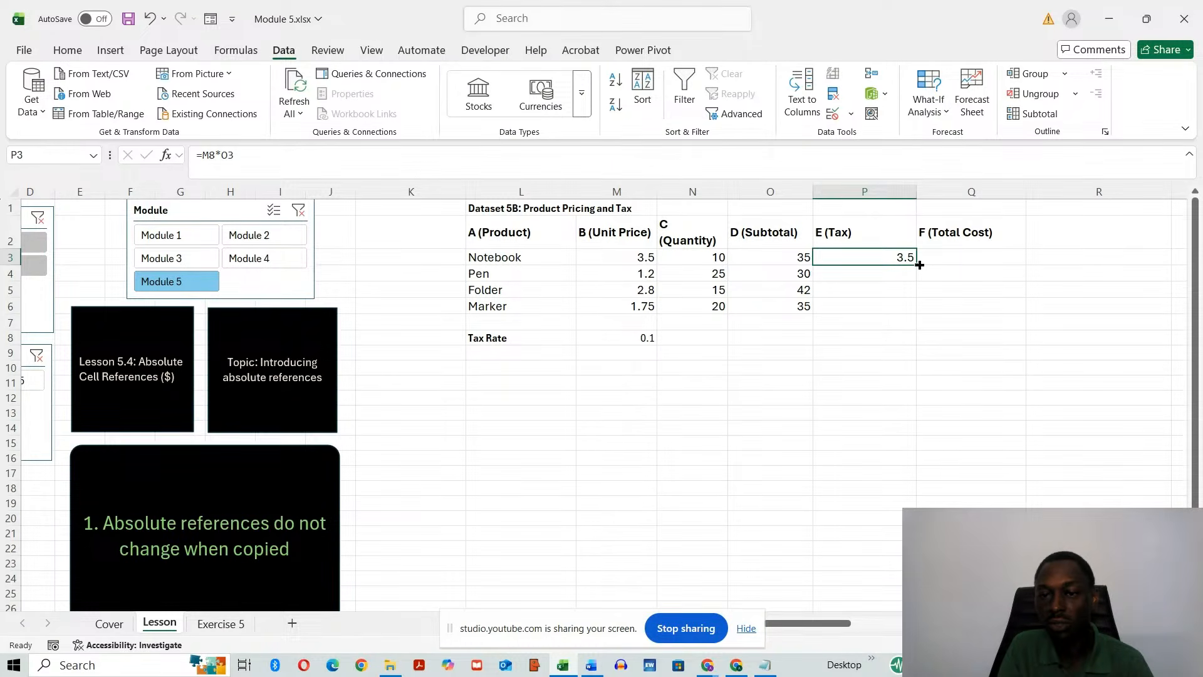
{"action": "left_click_drag", "start_coordinate": [919, 265], "coordinate": [918, 311]}
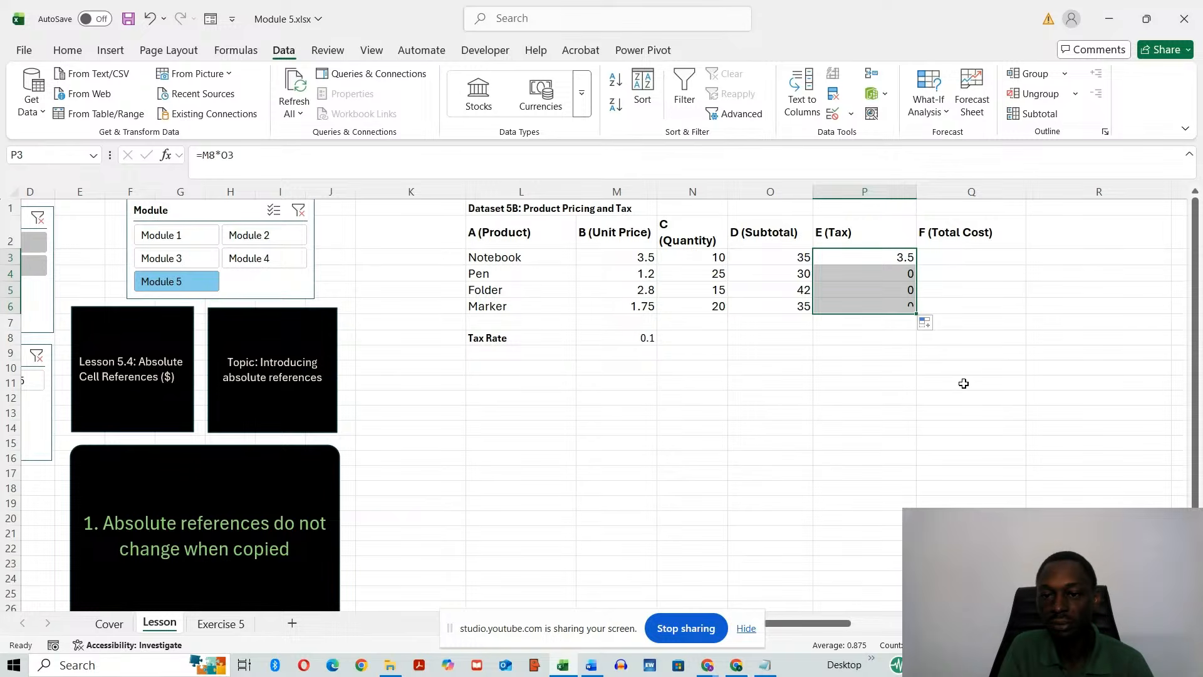
{"action": "left_click", "coordinate": [845, 429]}
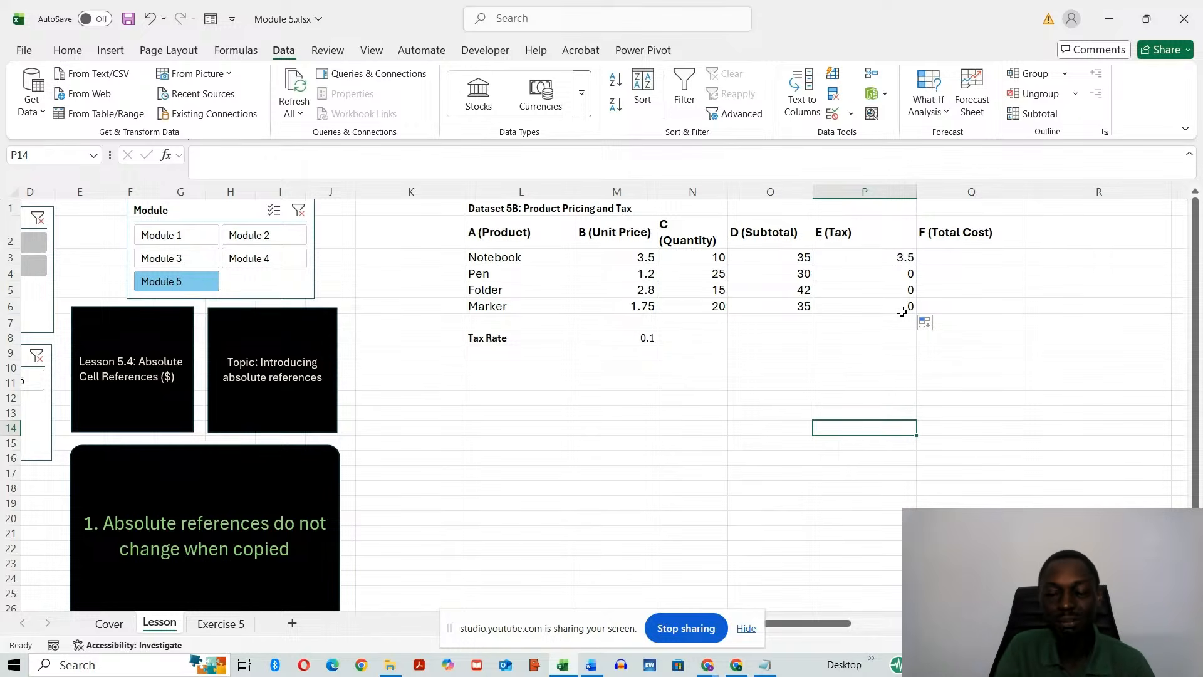
Examine which cells the tax formulas in P3 to P6 refer to, row by row.
{"action": "left_click", "coordinate": [891, 274]}
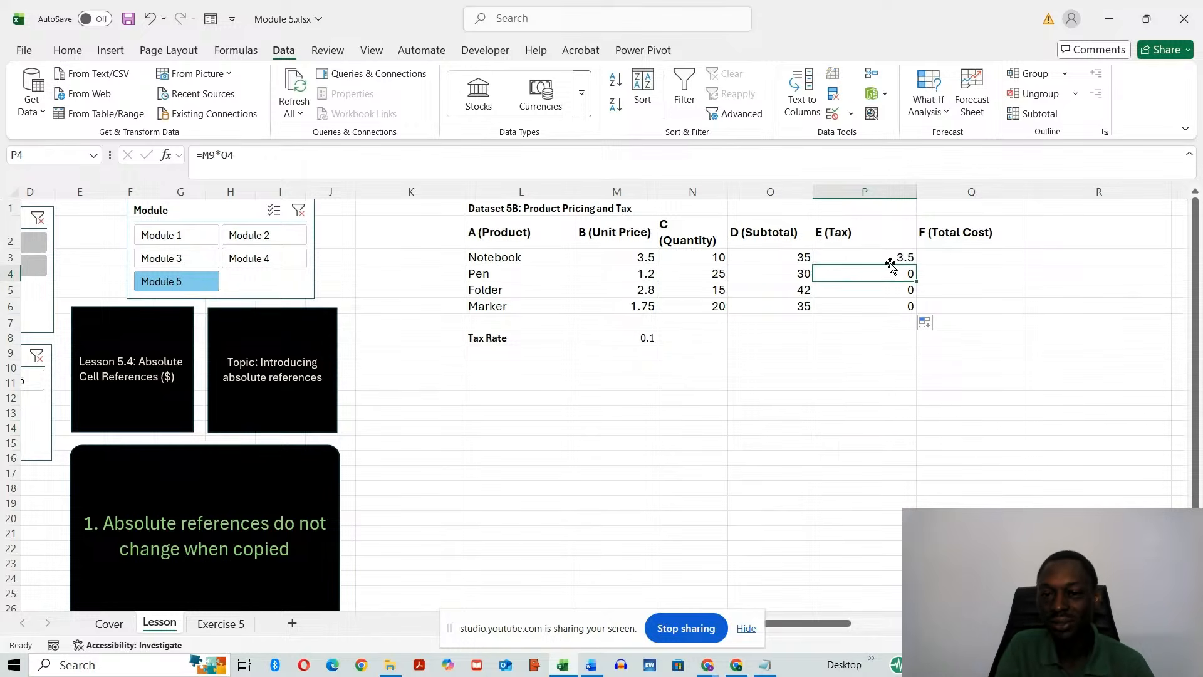
{"action": "left_click", "coordinate": [878, 257]}
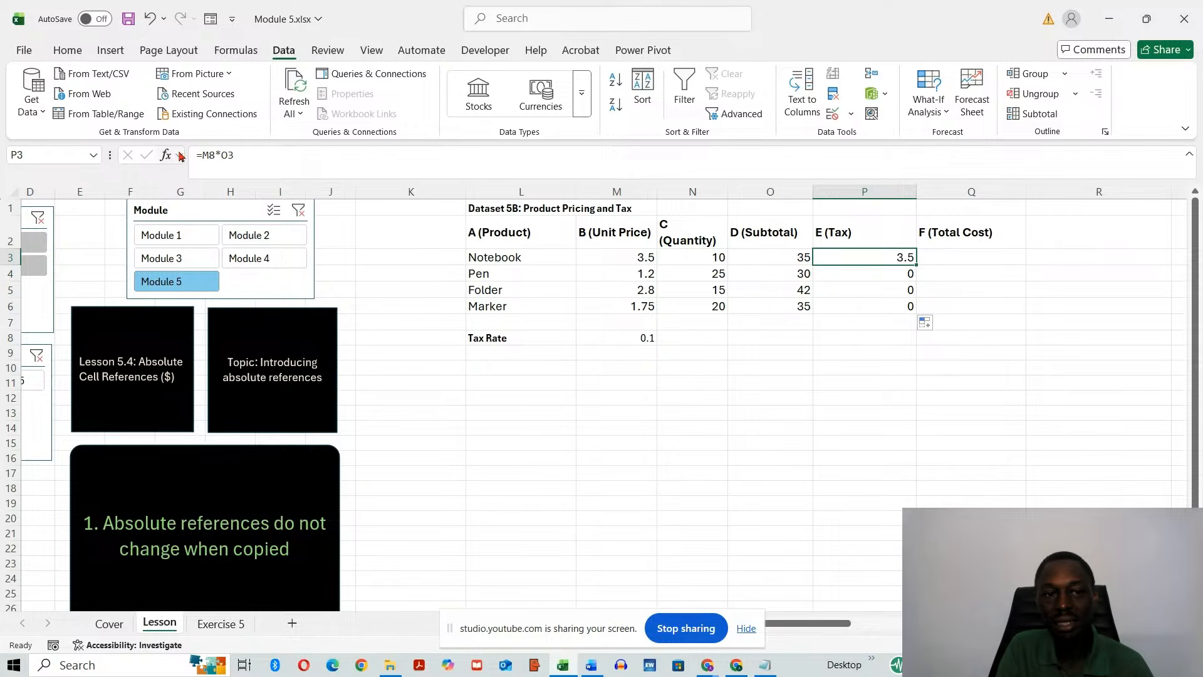
{"action": "double_click", "coordinate": [876, 253]}
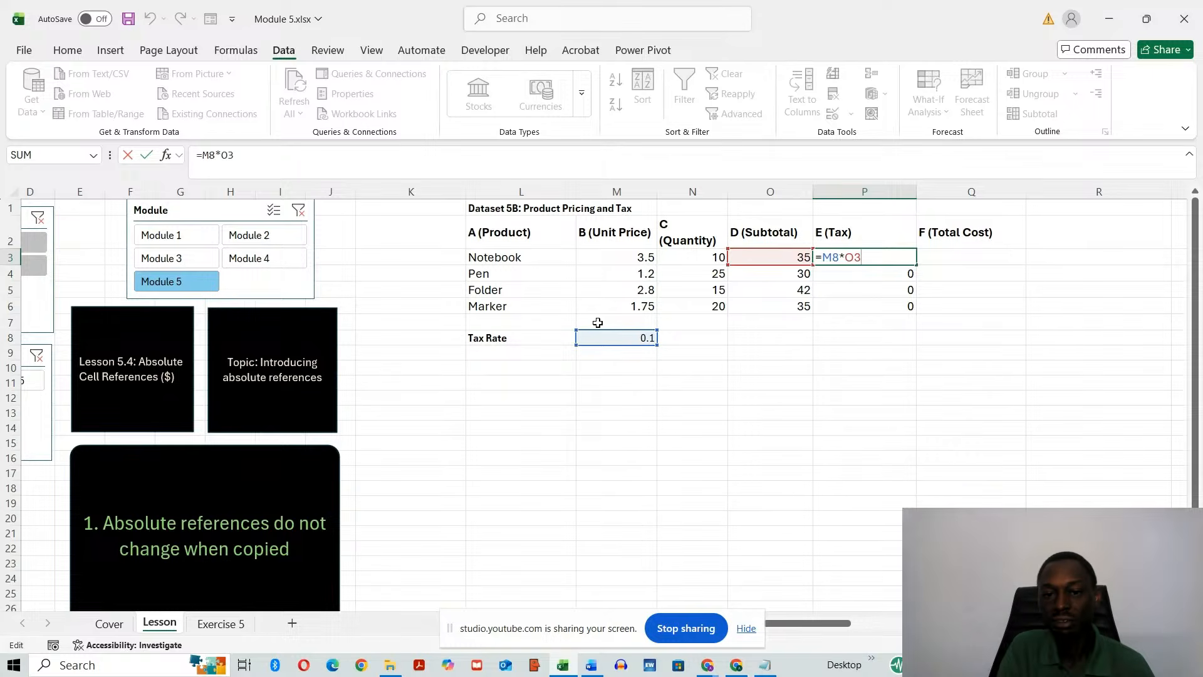
{"action": "key", "text": "Return"}
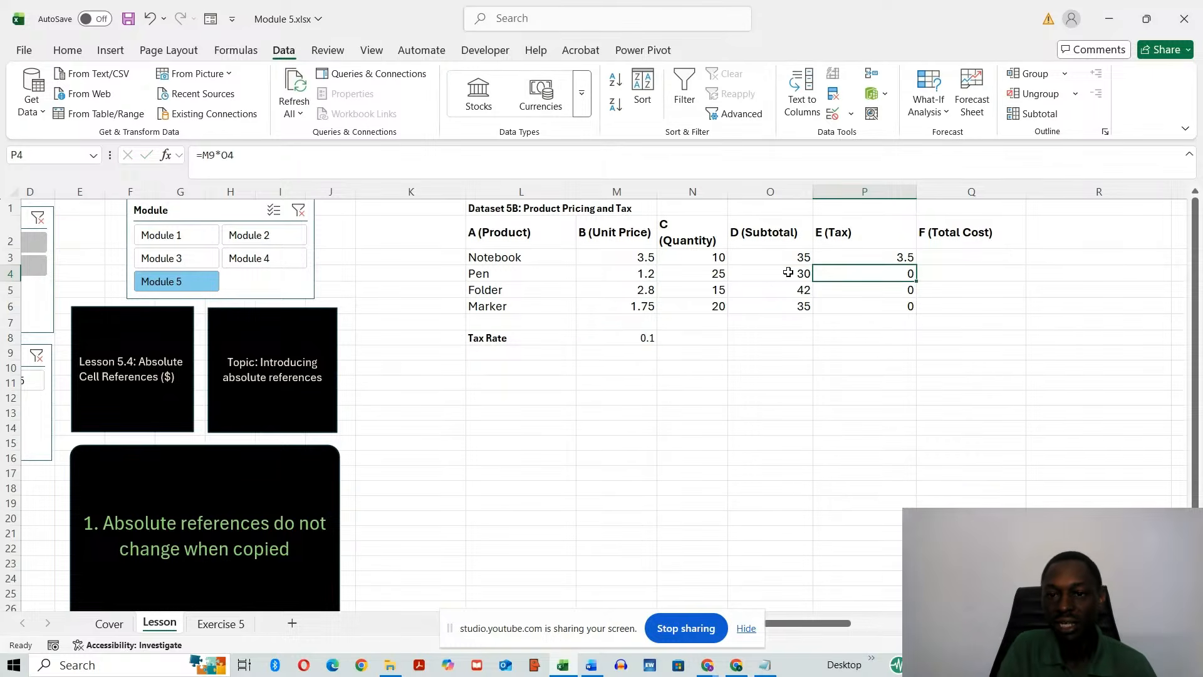
{"action": "double_click", "coordinate": [863, 273]}
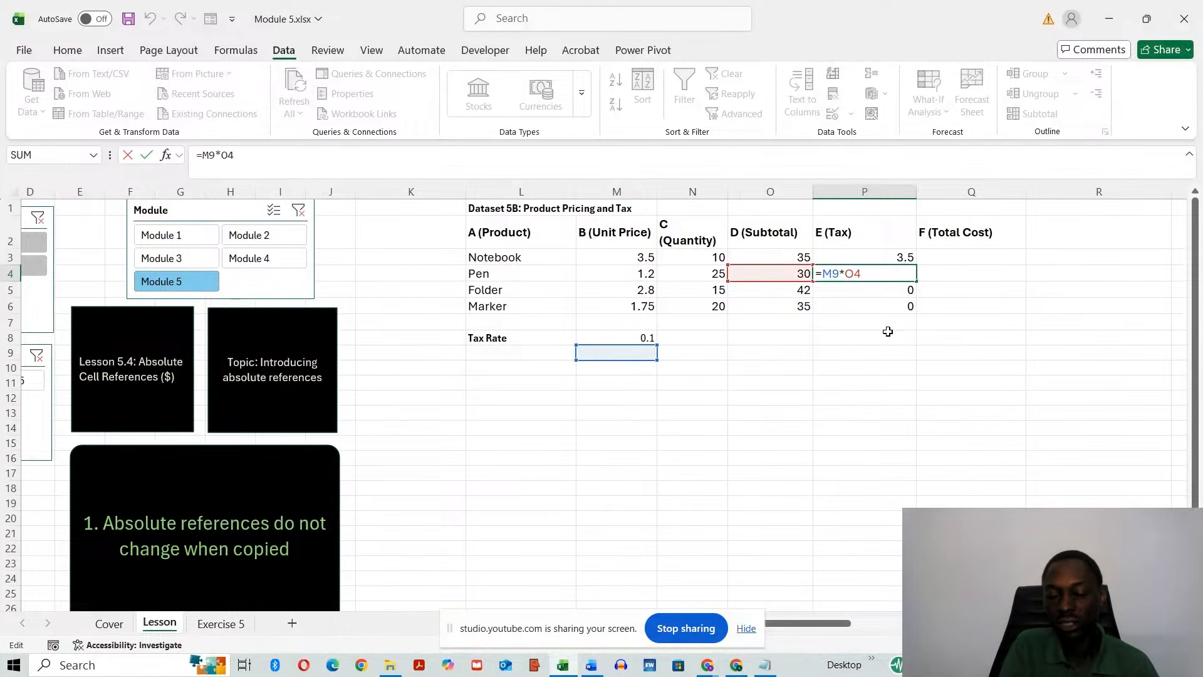
{"action": "key", "text": "Return"}
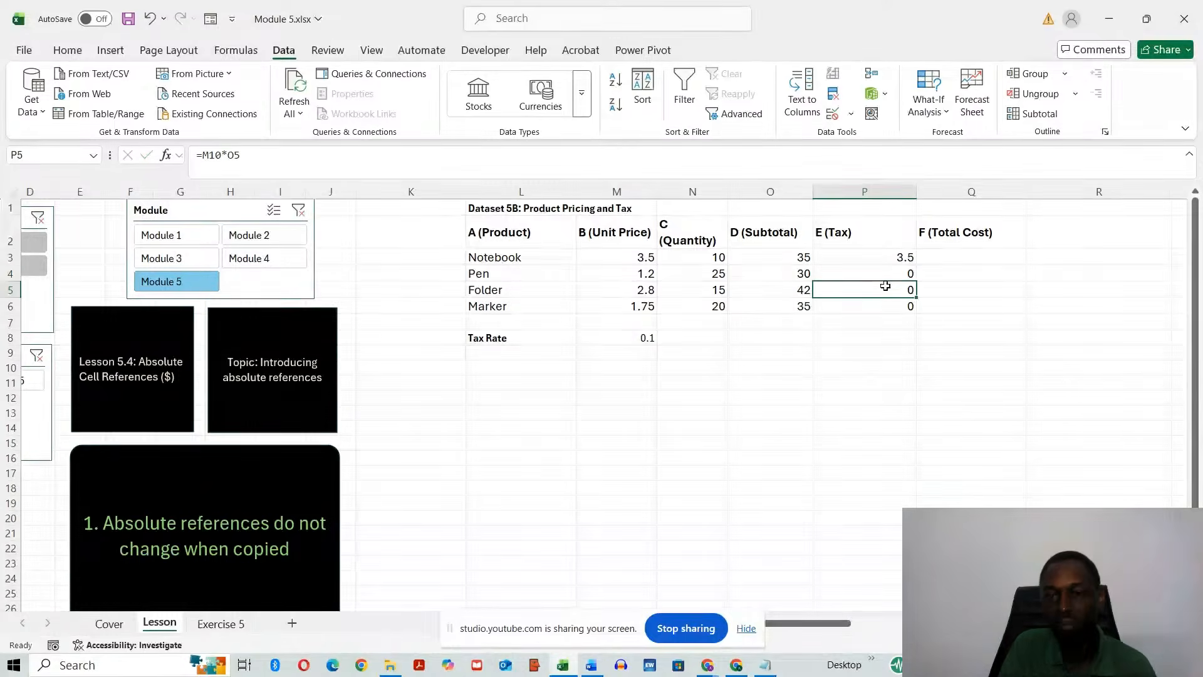
{"action": "double_click", "coordinate": [885, 286]}
{"action": "key", "text": "Return"}
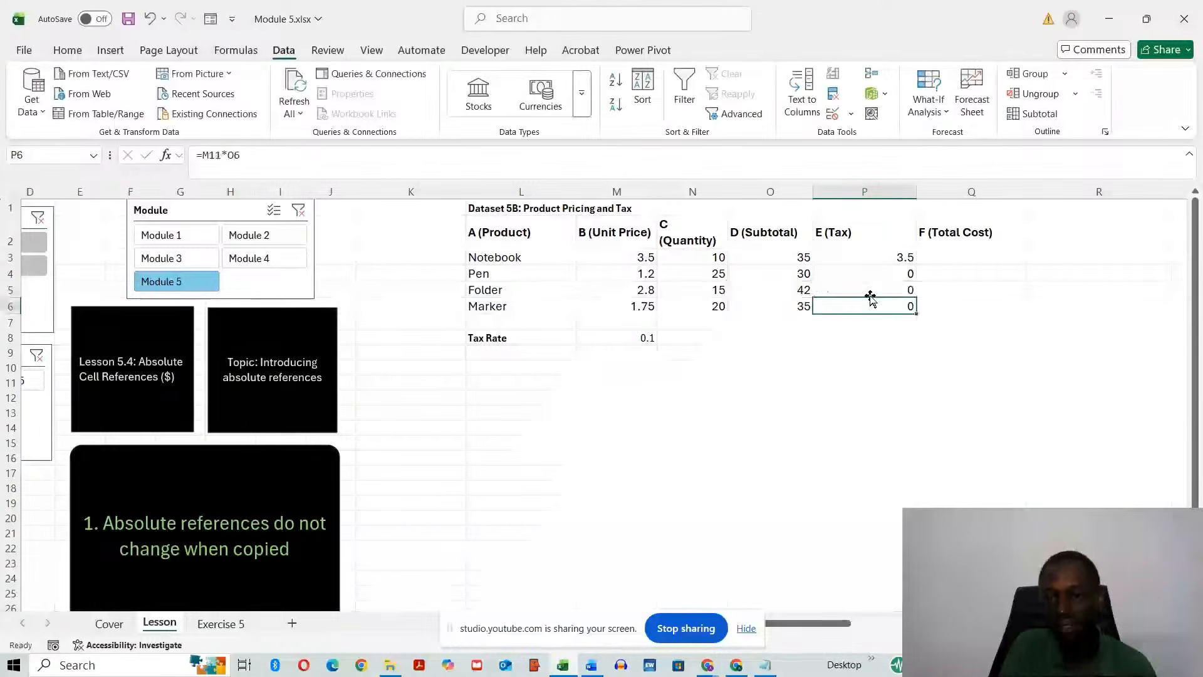
{"action": "double_click", "coordinate": [862, 306]}
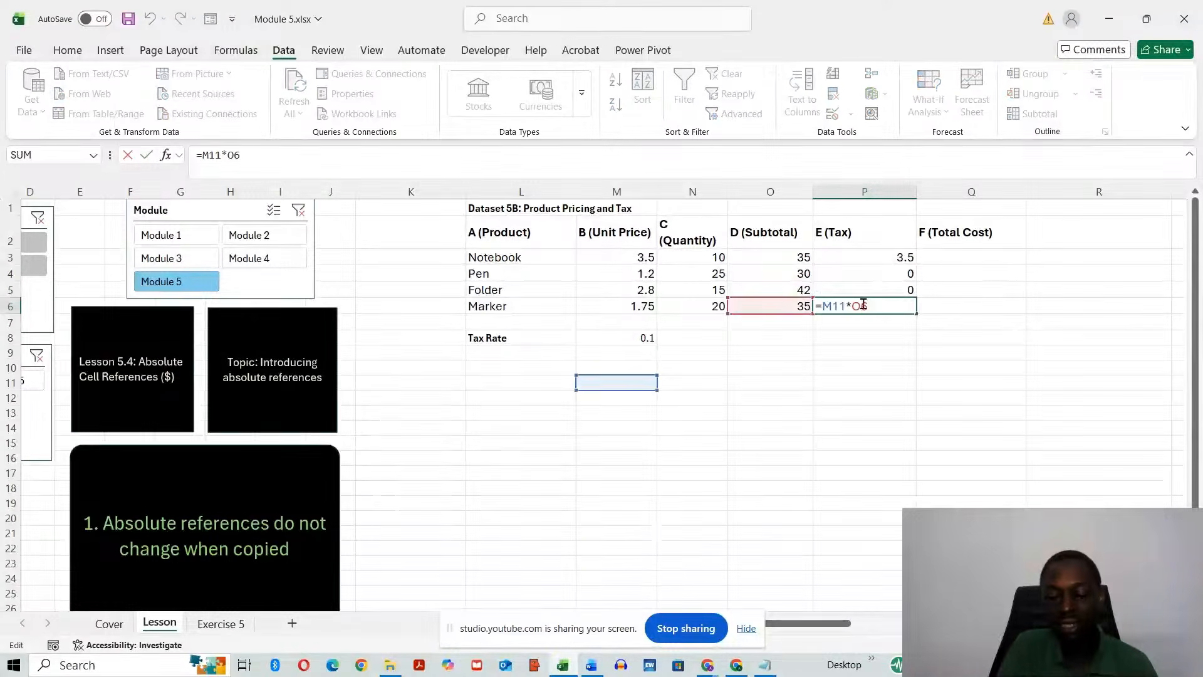
{"action": "key", "text": "Return"}
{"action": "left_click_drag", "start_coordinate": [880, 382], "coordinate": [879, 393]}
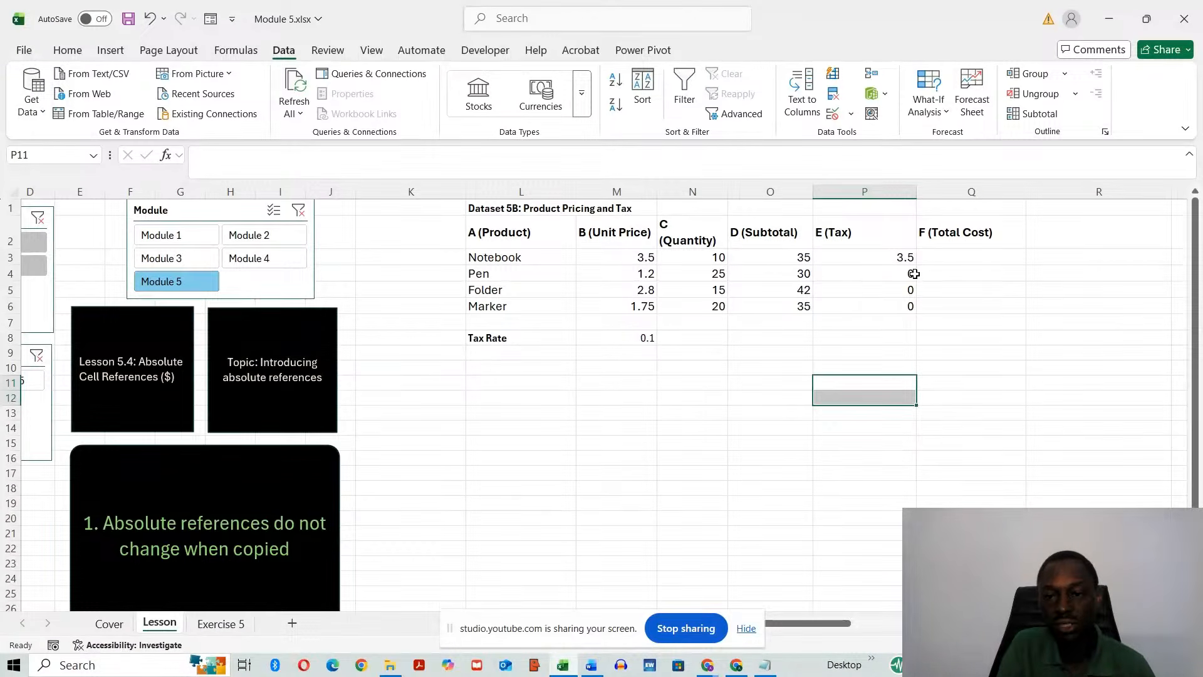
Undo the tax formula fill in P4:P6, keeping only the formula in P3.
{"action": "left_click", "coordinate": [891, 255]}
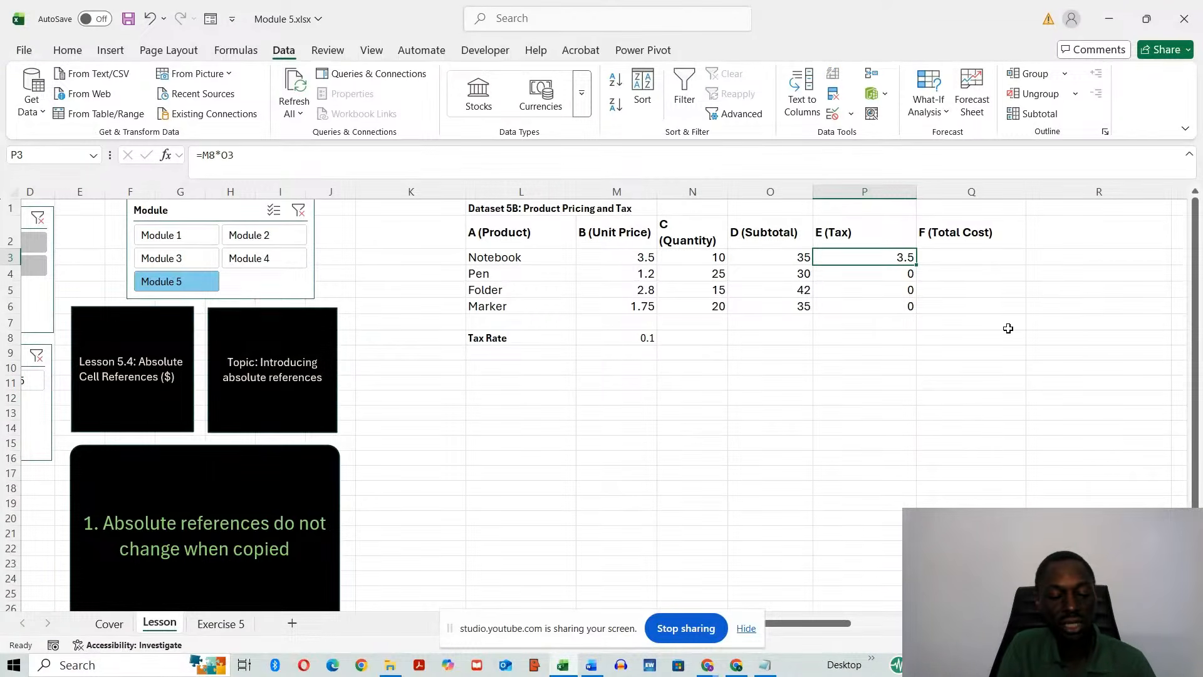
{"action": "key", "text": "Down"}
{"action": "key", "text": "Down"}
{"action": "key", "text": "Down"}
{"action": "key", "text": "Up"}
{"action": "key", "text": "Up"}
{"action": "key", "text": "Up"}
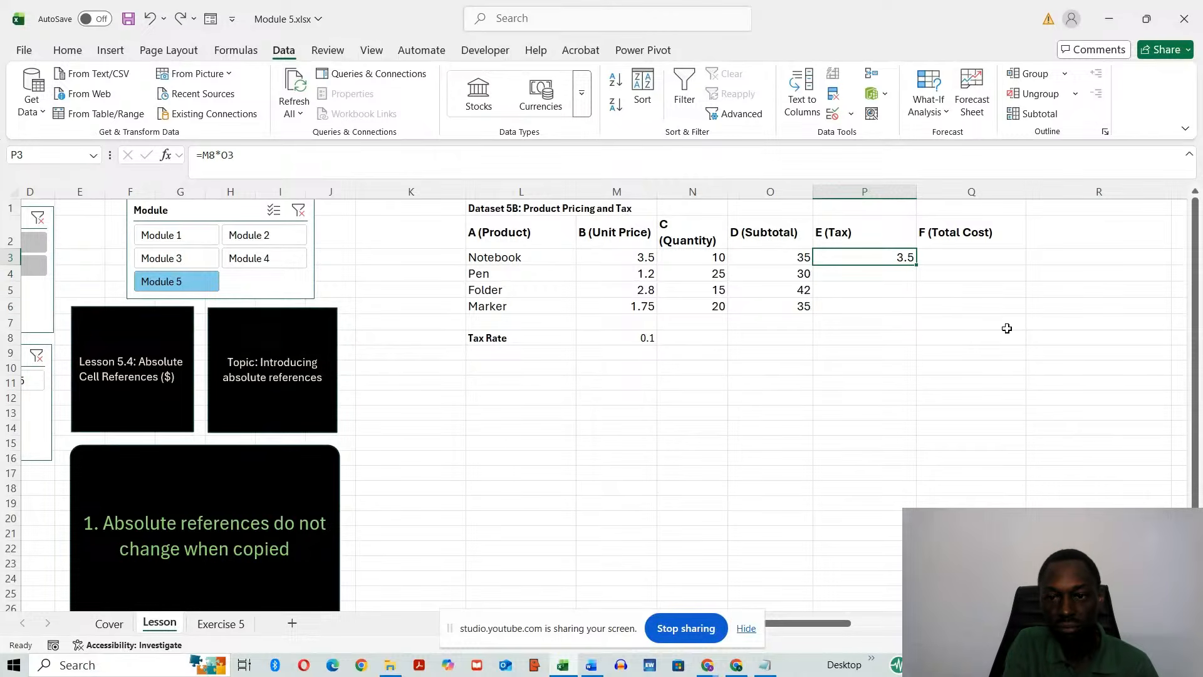
Change the Notebook tax formula in P3 to =$M$8*O3 so the tax rate reference is absolute.
{"action": "left_click", "coordinate": [945, 356]}
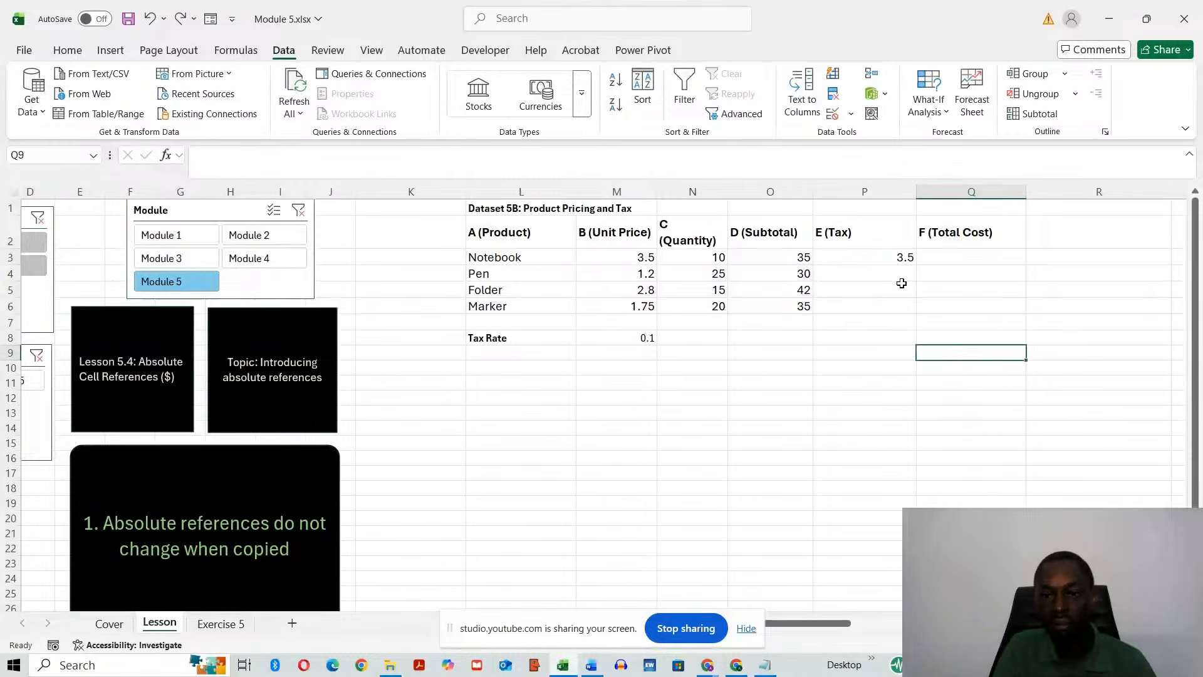
{"action": "left_click", "coordinate": [884, 256]}
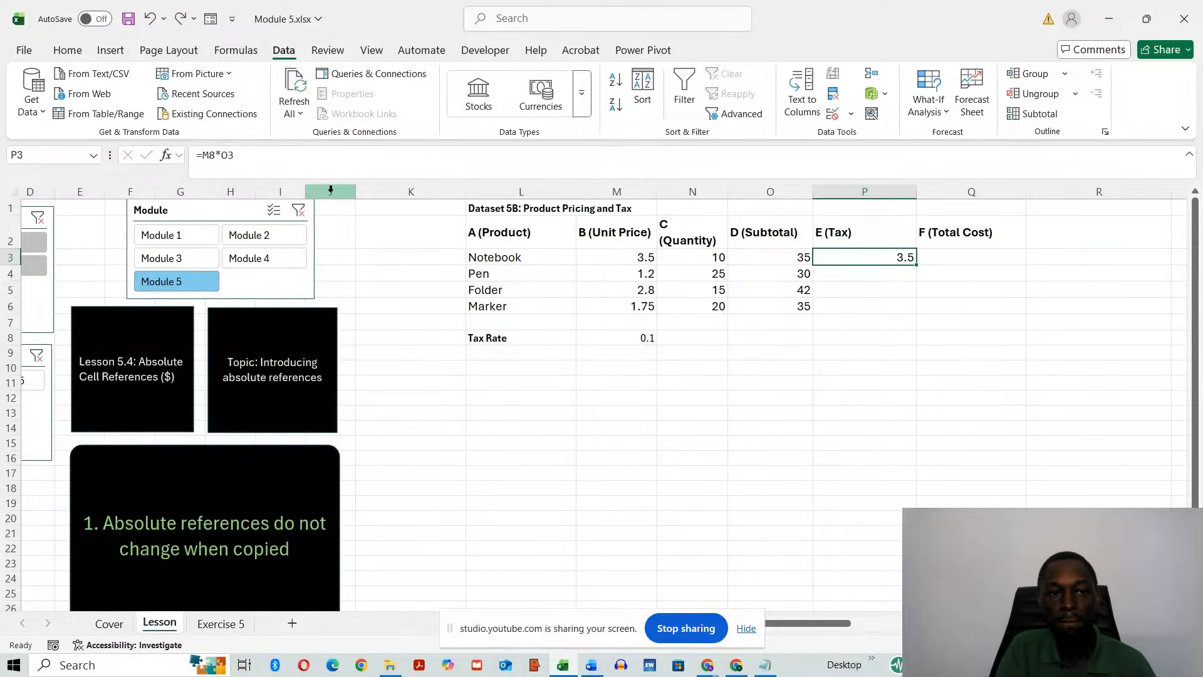
{"action": "double_click", "coordinate": [856, 257]}
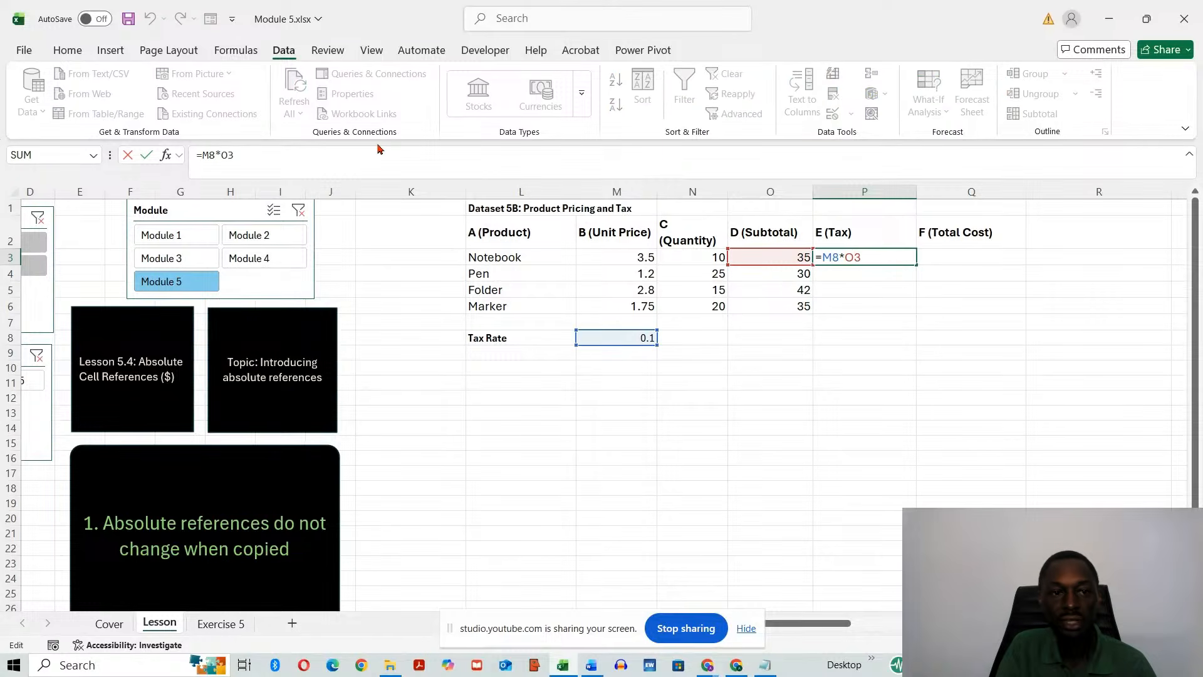
{"action": "left_click", "coordinate": [203, 154]}
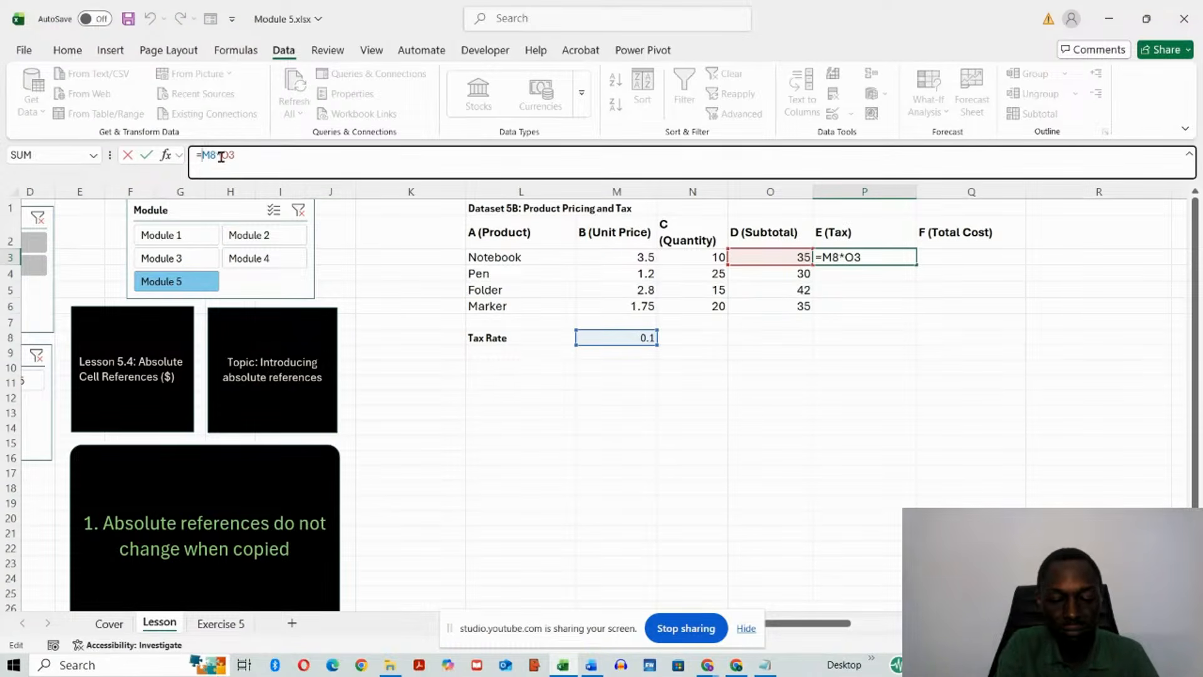
{"action": "type", "text": "$M"}
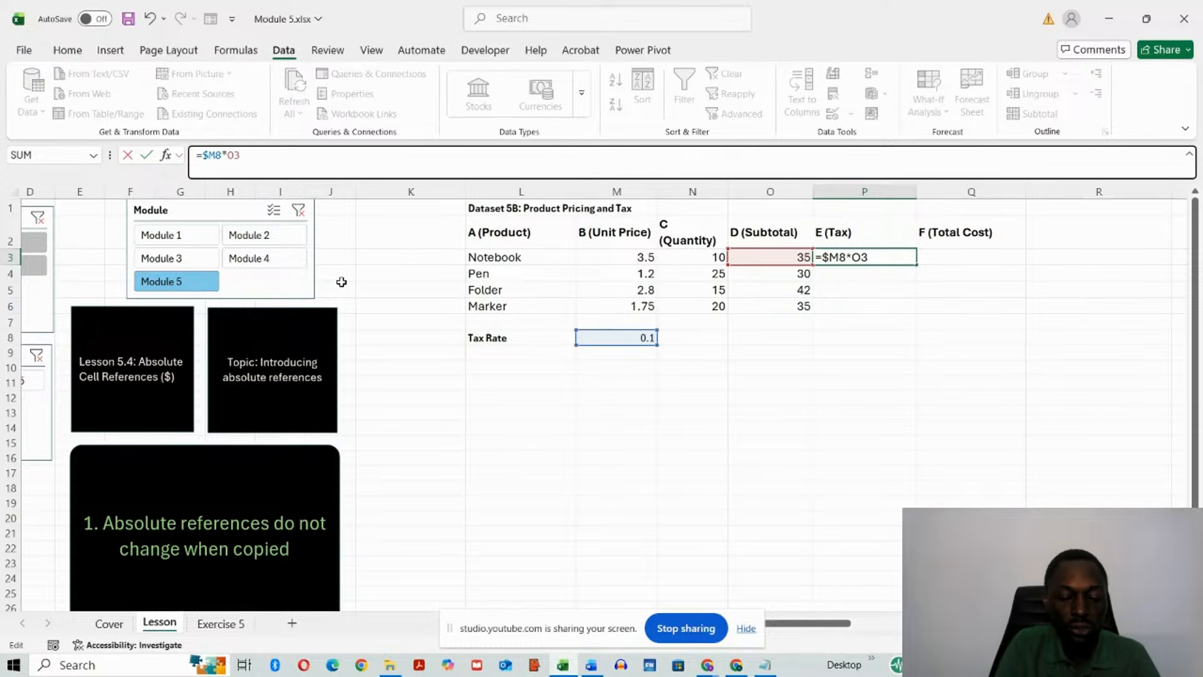
{"action": "type", "text": "$"}
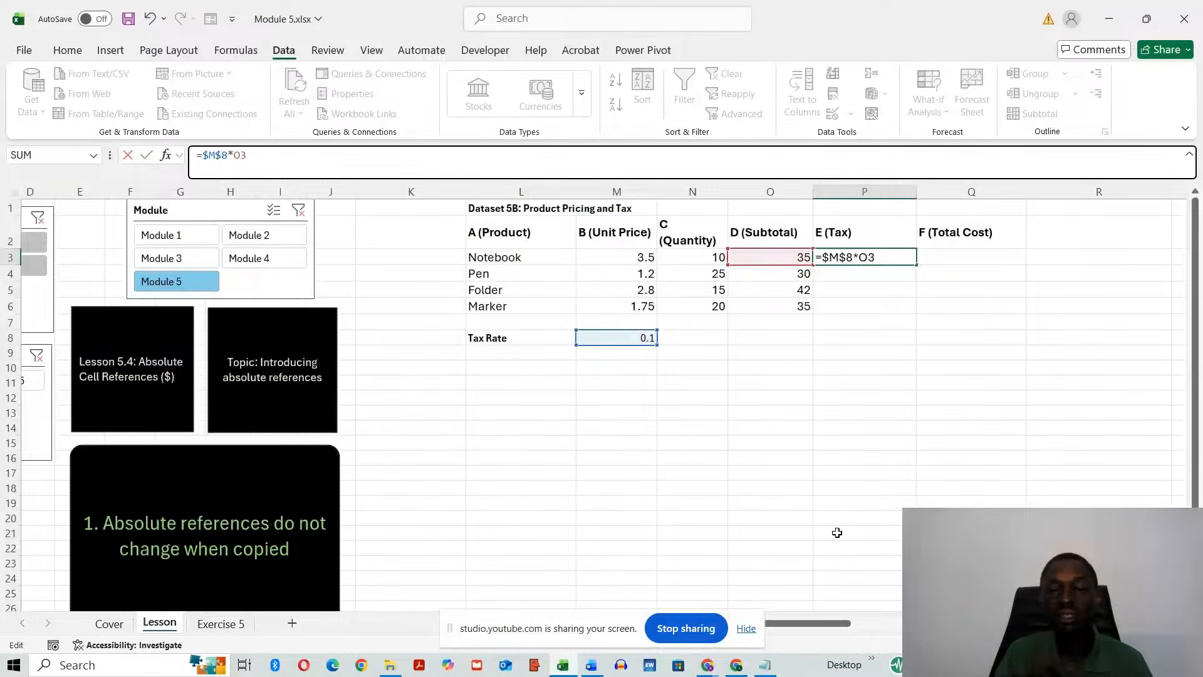
{"action": "key", "text": "Return"}
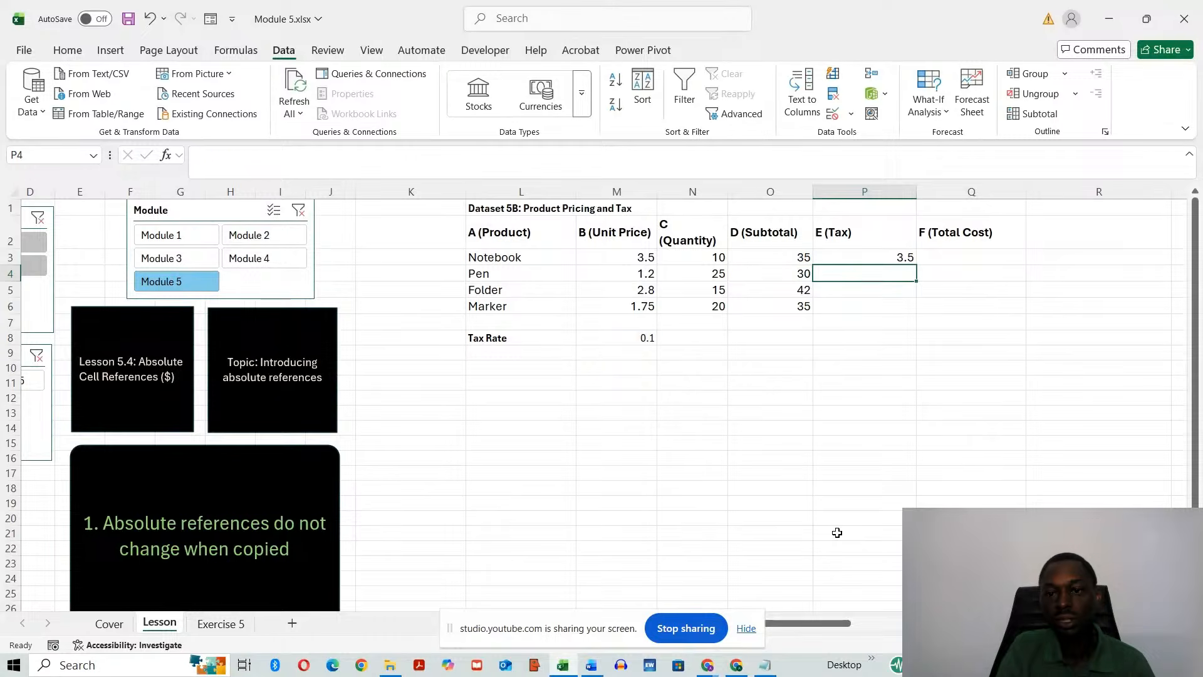
Fill the absolute-reference tax formula from P3 down to P6.
{"action": "left_click", "coordinate": [848, 258]}
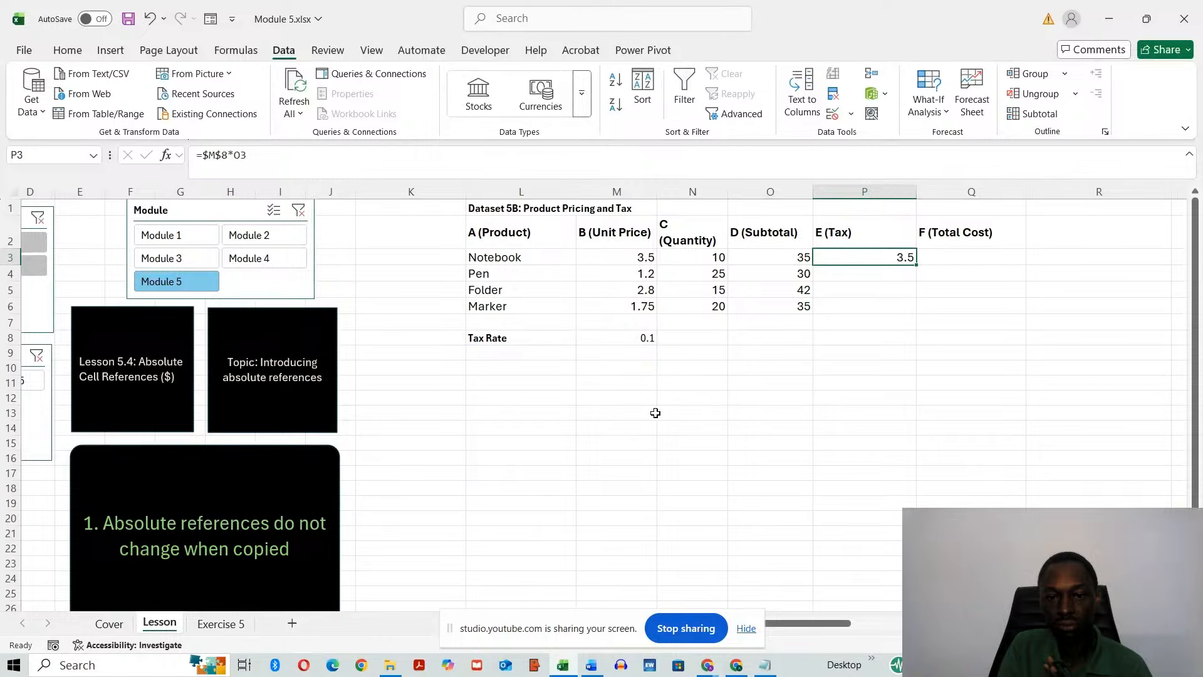
{"action": "left_click_drag", "start_coordinate": [920, 264], "coordinate": [917, 311]}
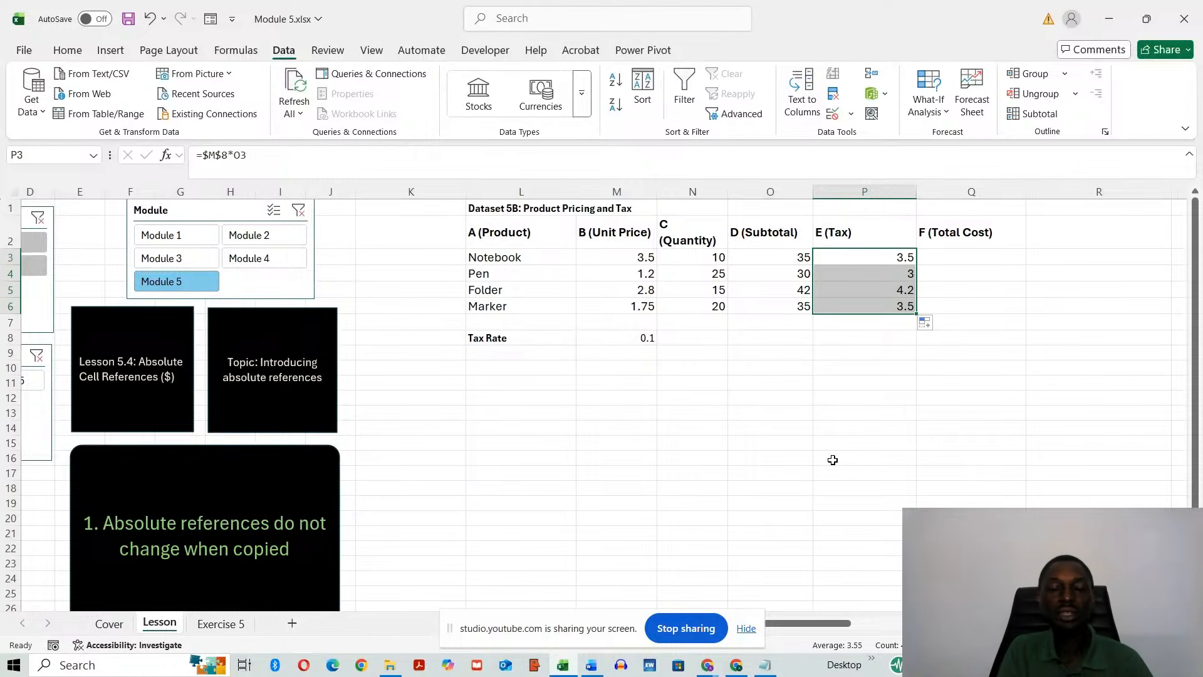
{"action": "left_click", "coordinate": [832, 460]}
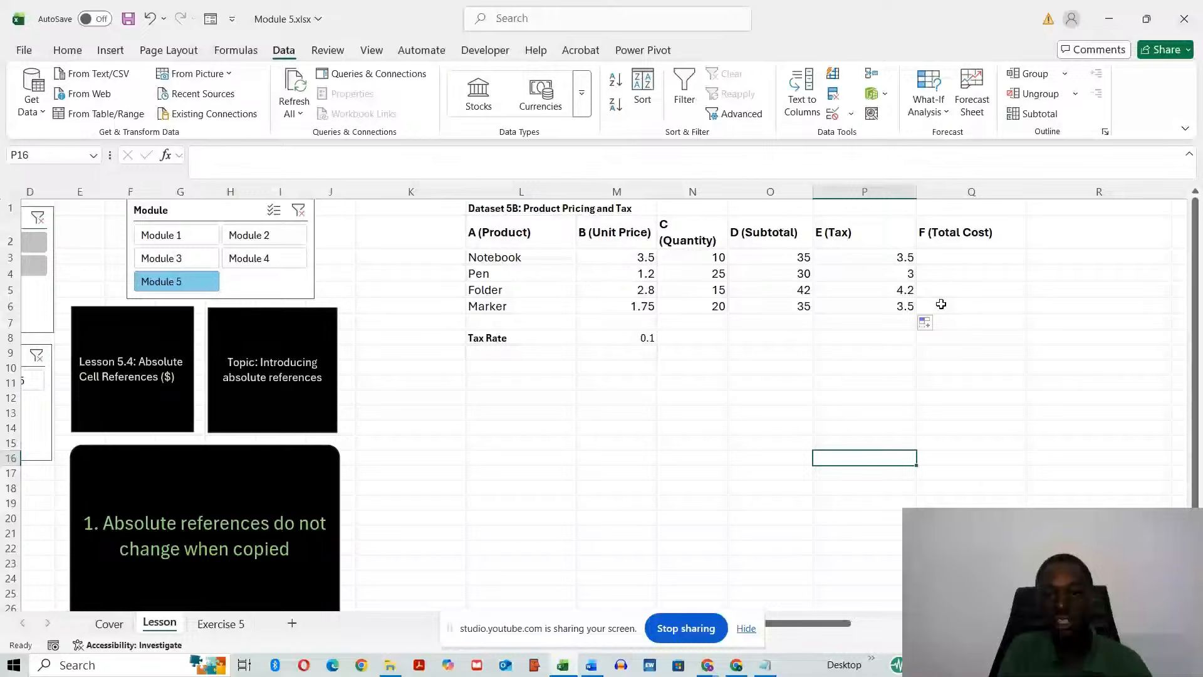
Examine which cells the filled tax formulas in P4 to P6 refer to, row by row.
{"action": "left_click", "coordinate": [912, 273]}
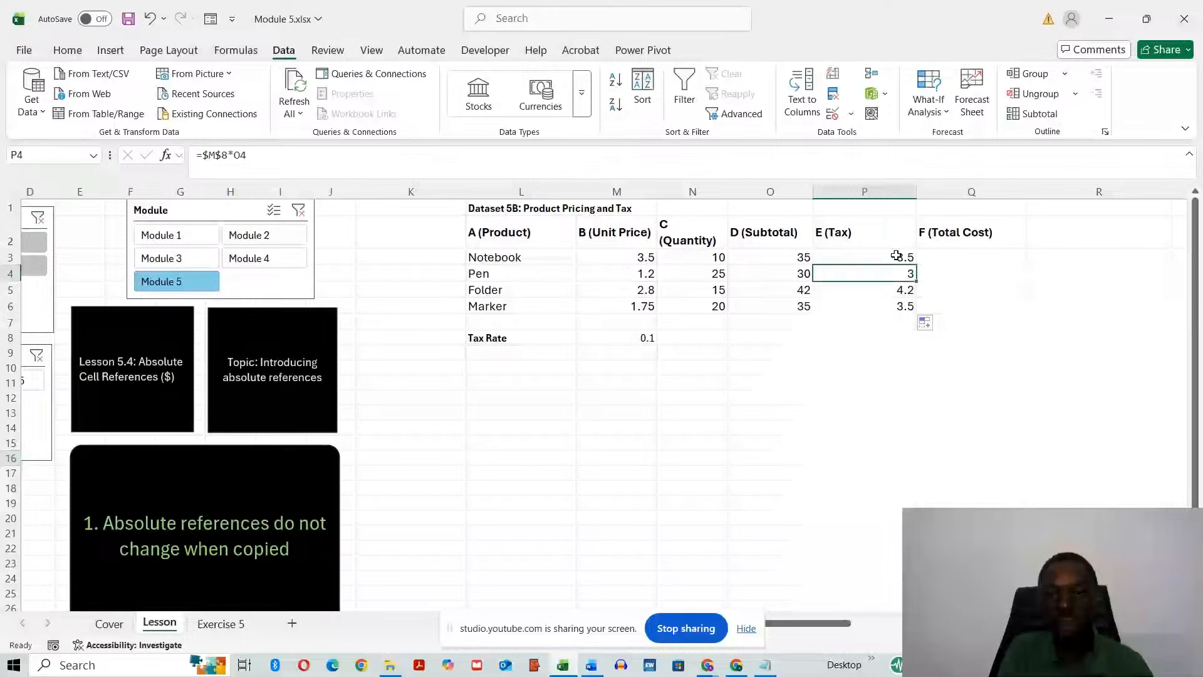
{"action": "key", "text": "Down"}
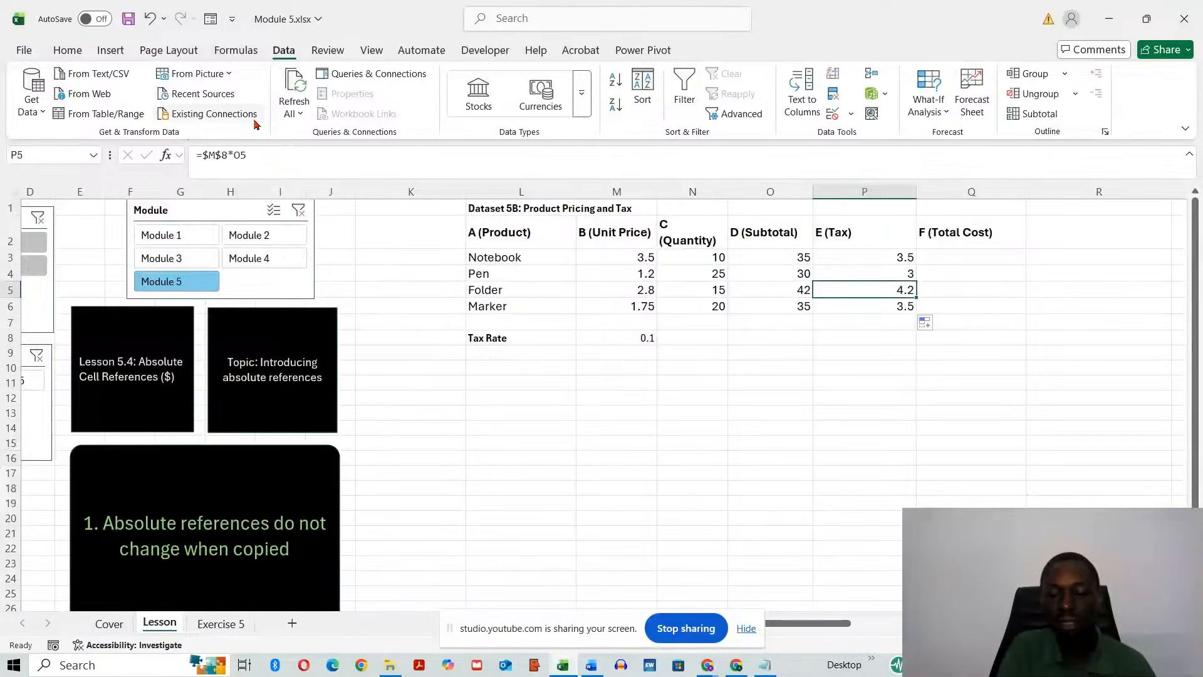
{"action": "key", "text": "Down"}
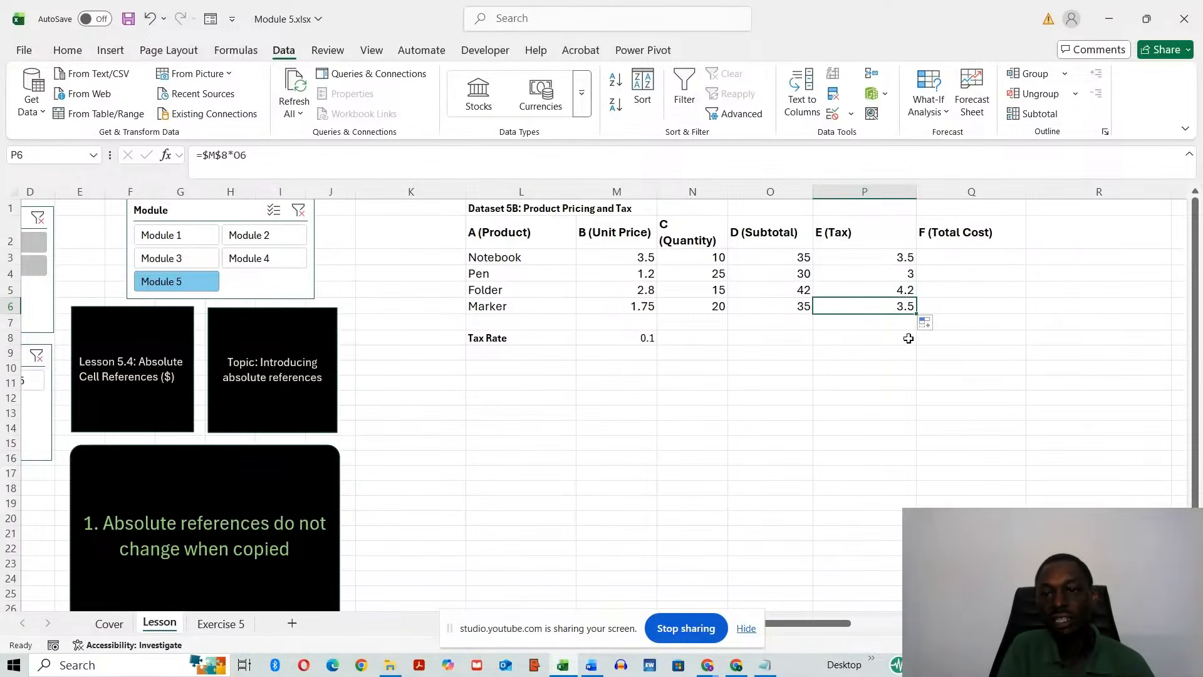
{"action": "double_click", "coordinate": [882, 305]}
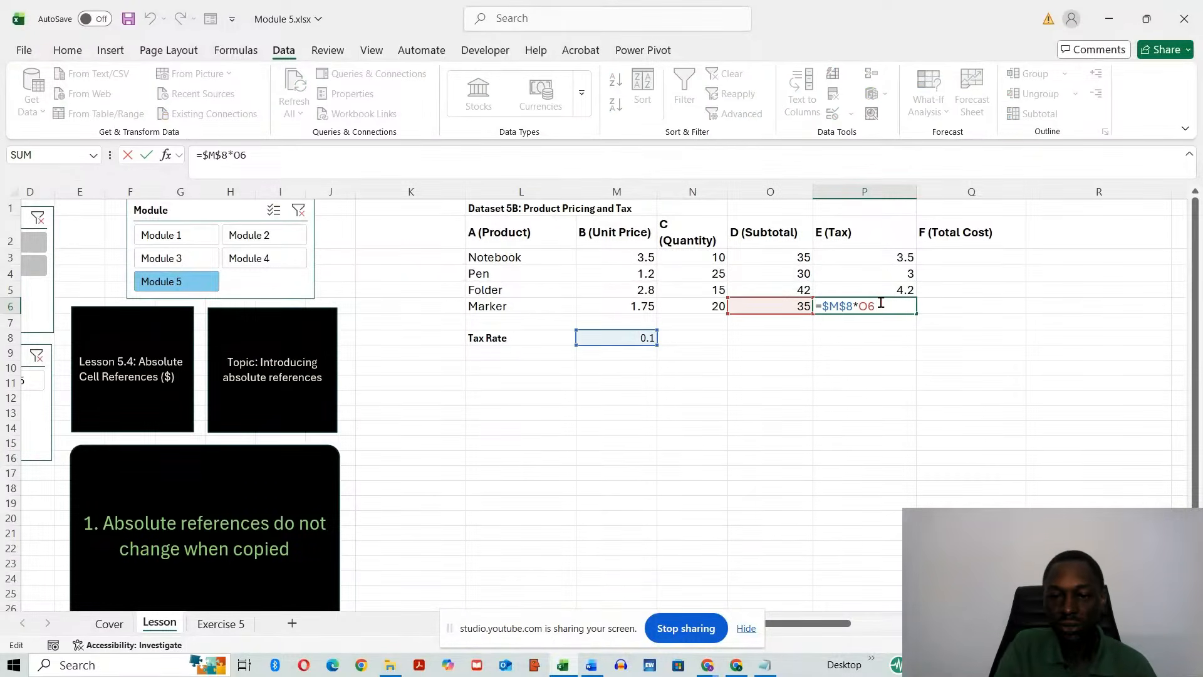
{"action": "key", "text": "Return"}
{"action": "left_click", "coordinate": [807, 457]}
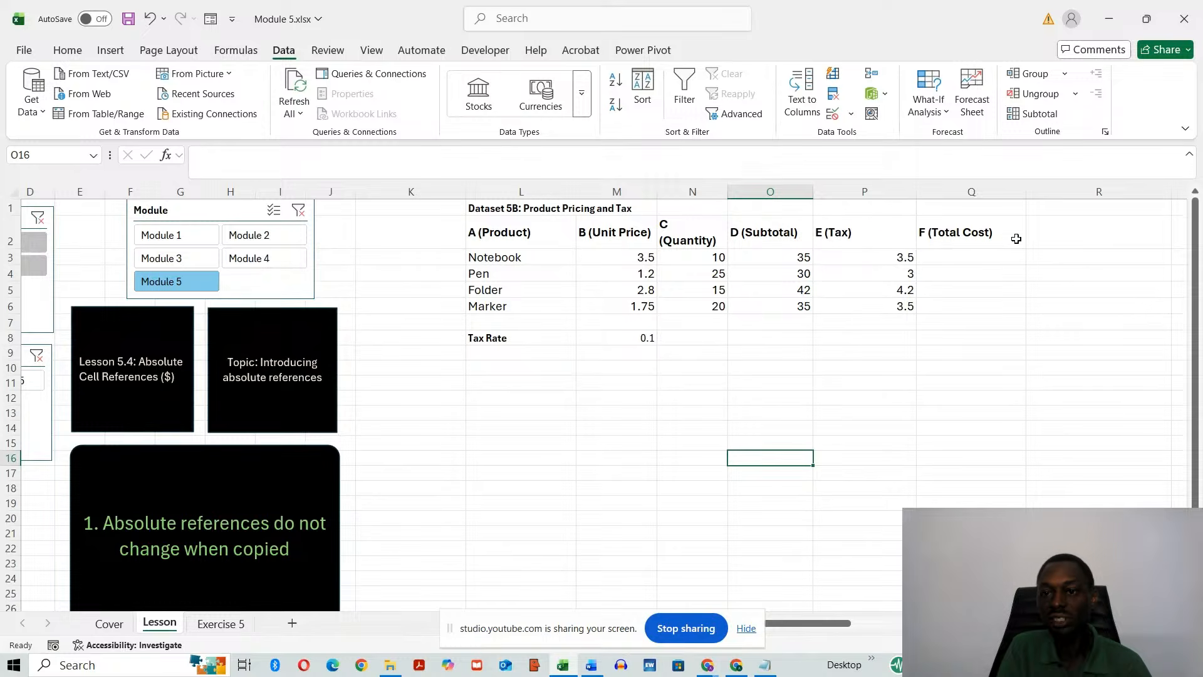
Calculate the Notebook total cost in Q3 with =O3+P3, adding the subtotal and the tax.
{"action": "left_click", "coordinate": [968, 257]}
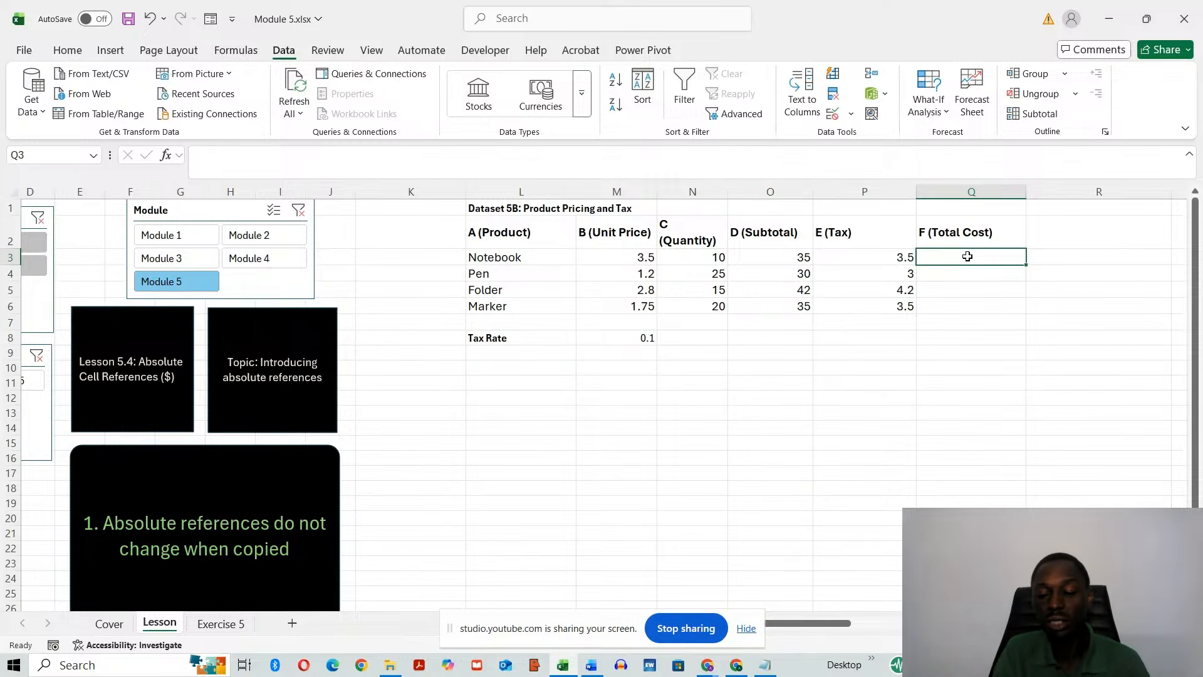
{"action": "type", "text": "="}
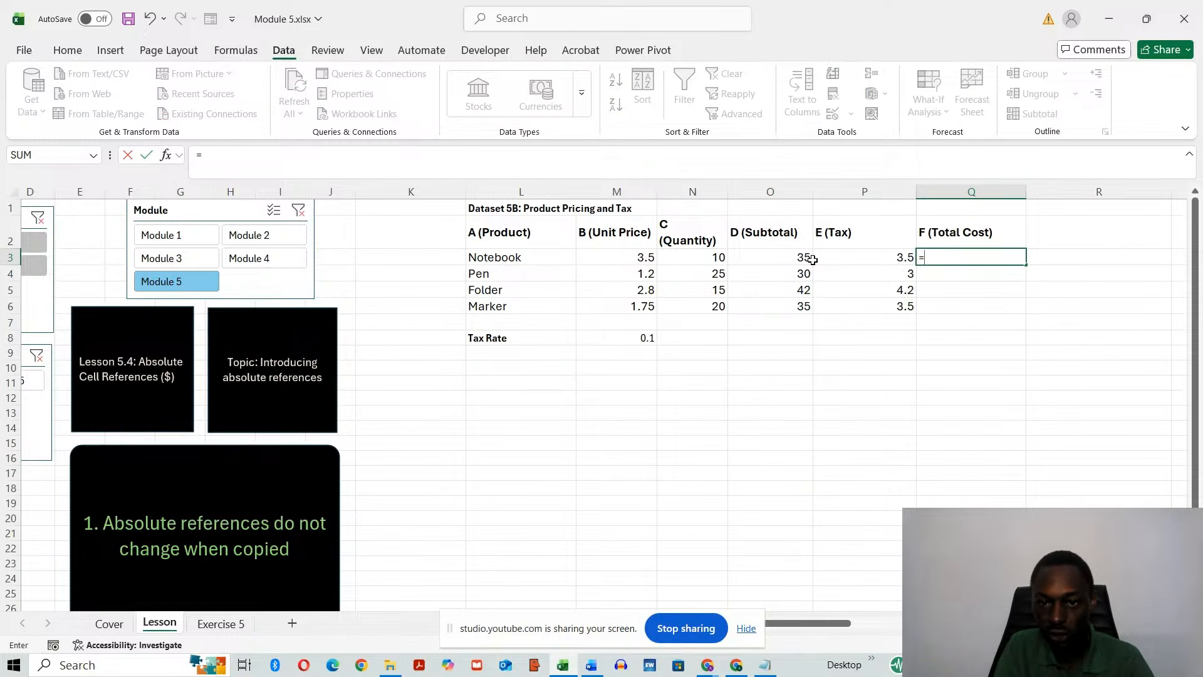
{"action": "left_click", "coordinate": [794, 257]}
{"action": "type", "text": "+"}
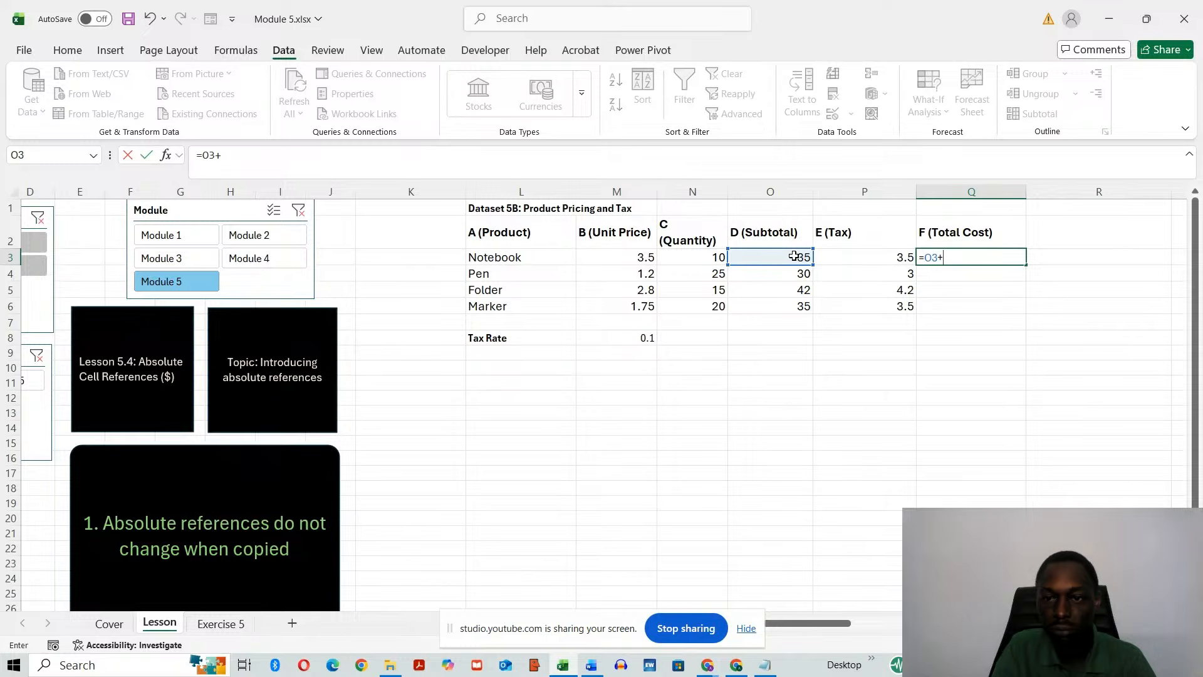
{"action": "left_click", "coordinate": [881, 257]}
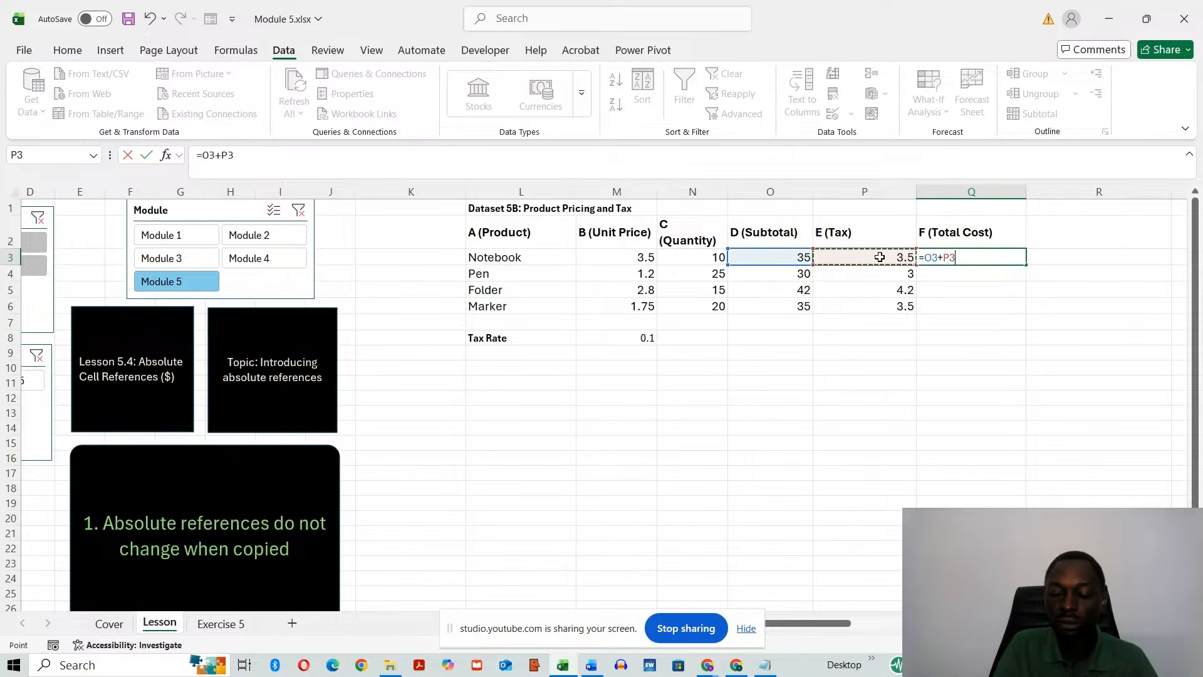
{"action": "key", "text": "Return"}
{"action": "left_click_drag", "start_coordinate": [990, 259], "coordinate": [975, 260]}
{"action": "left_click", "coordinate": [633, 376]}
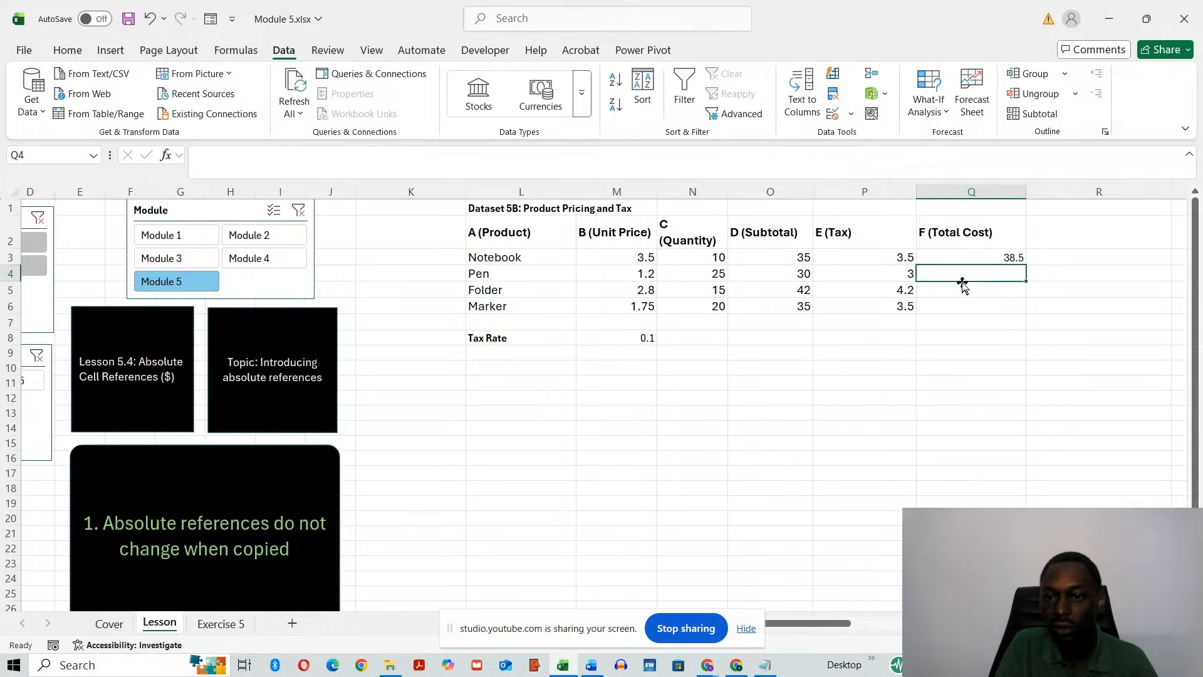
Fill the total cost formula from Q3 down to Q6.
{"action": "left_click", "coordinate": [978, 258]}
{"action": "left_click_drag", "start_coordinate": [1022, 263], "coordinate": [1023, 312]}
{"action": "left_click", "coordinate": [814, 480]}
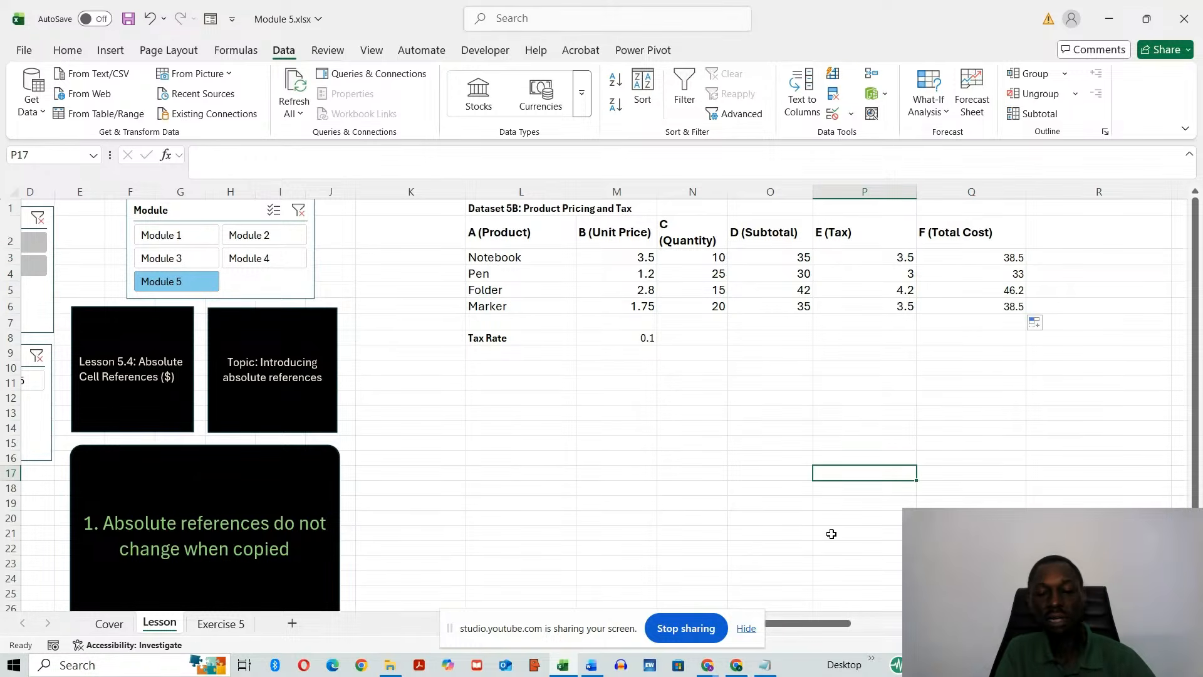
Show points 2 and 3 of Lesson 5.4 on the lesson card.
{"action": "scroll", "coordinate": [790, 623], "scroll_direction": "left", "scroll_amount": 3}
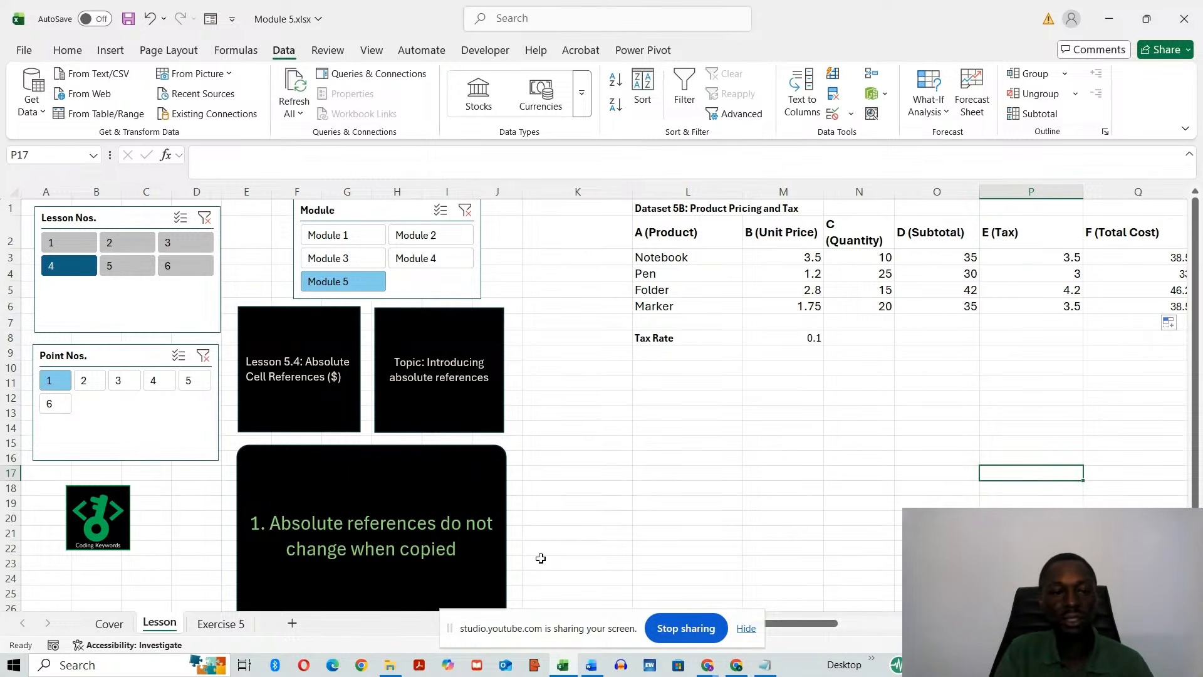
{"action": "left_click", "coordinate": [89, 381]}
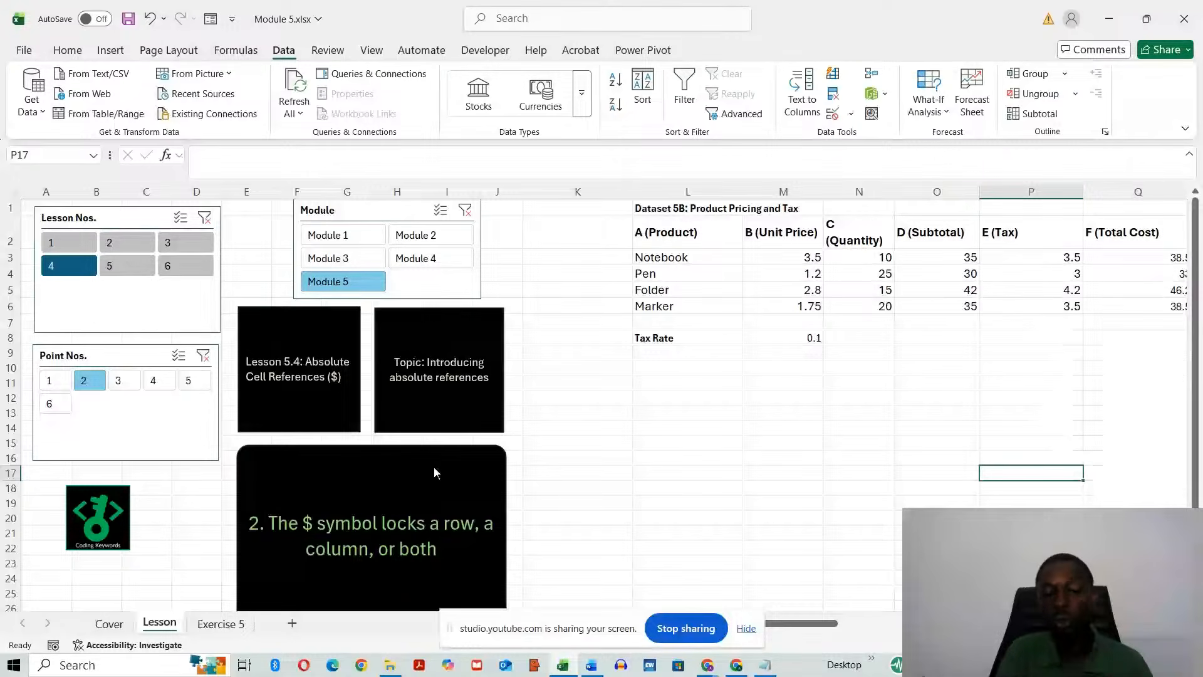
{"action": "left_click", "coordinate": [119, 380]}
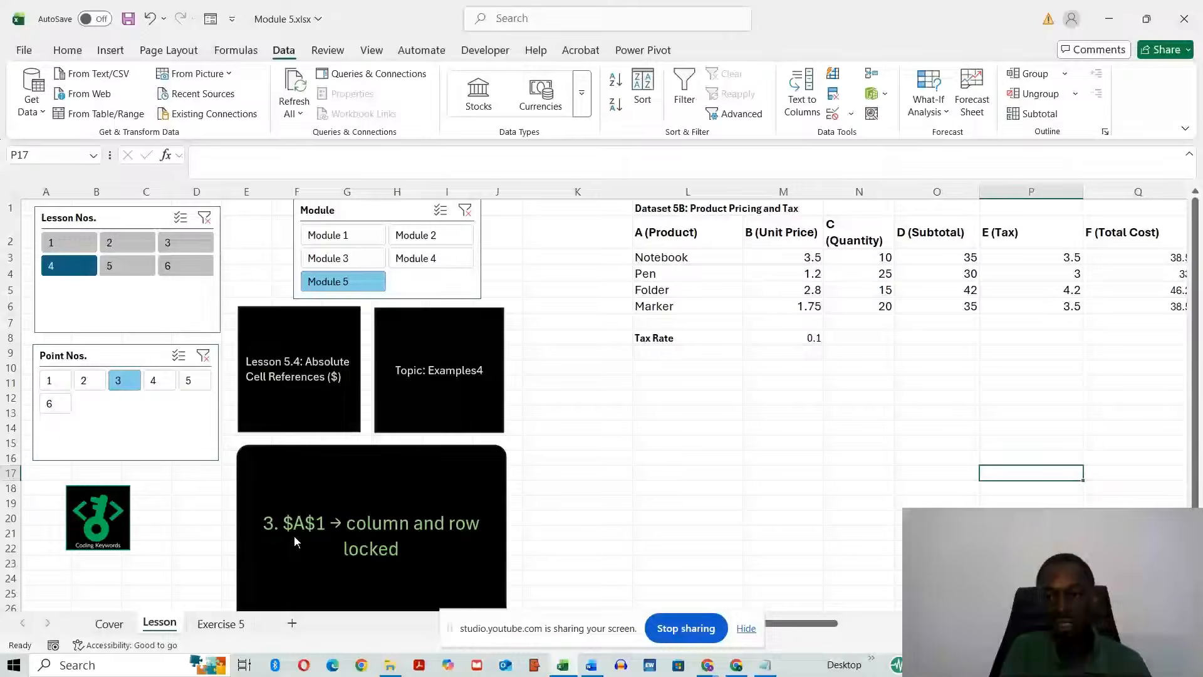
Examine the Notebook formulas in Q3 and P3 to compare relative references with a fully locked one.
{"action": "left_click", "coordinate": [1115, 253]}
{"action": "type", "text": "=O3+P3"}
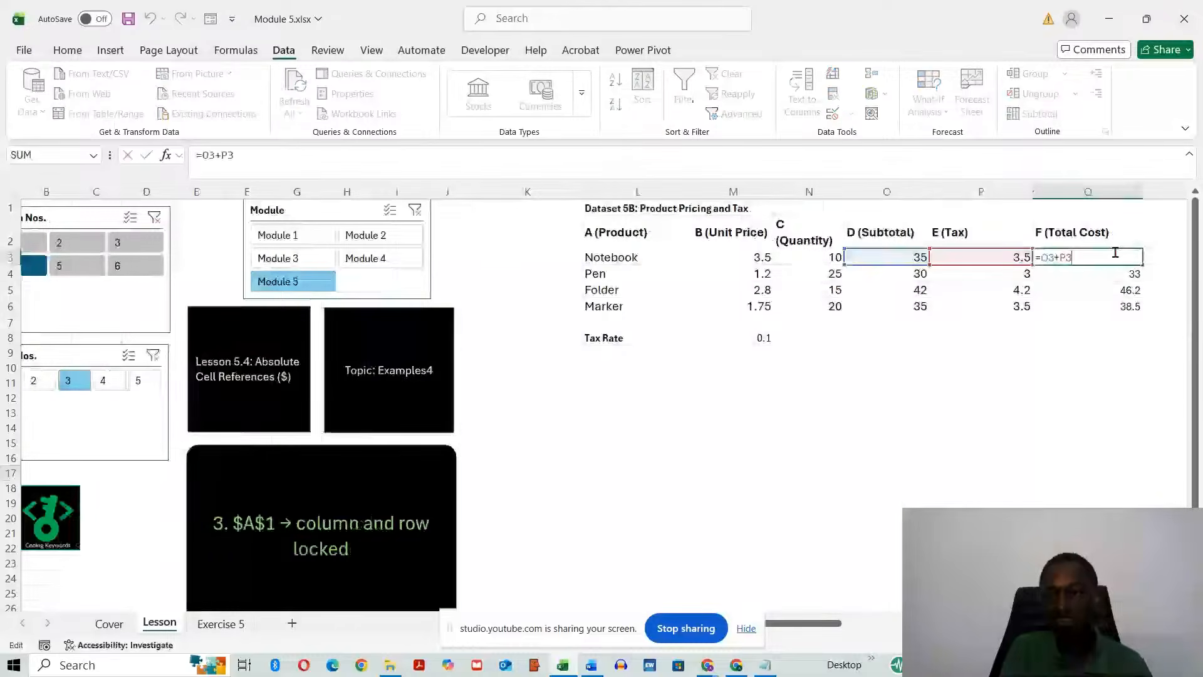
{"action": "key", "text": "Return"}
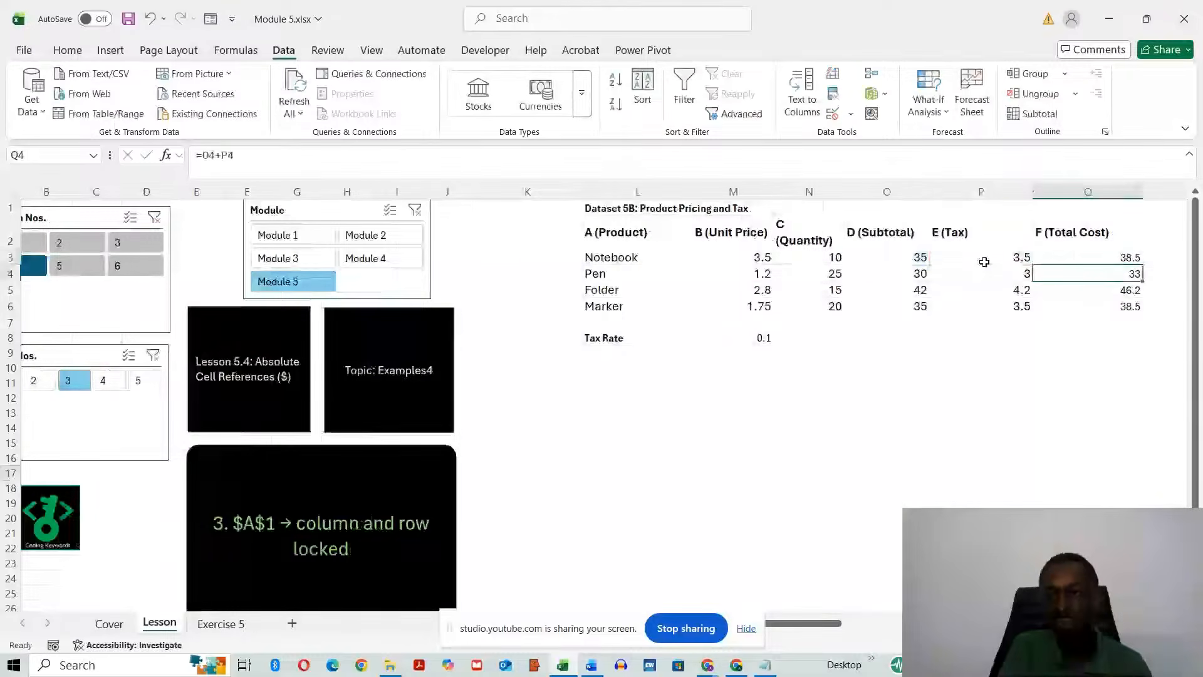
{"action": "left_click", "coordinate": [986, 258]}
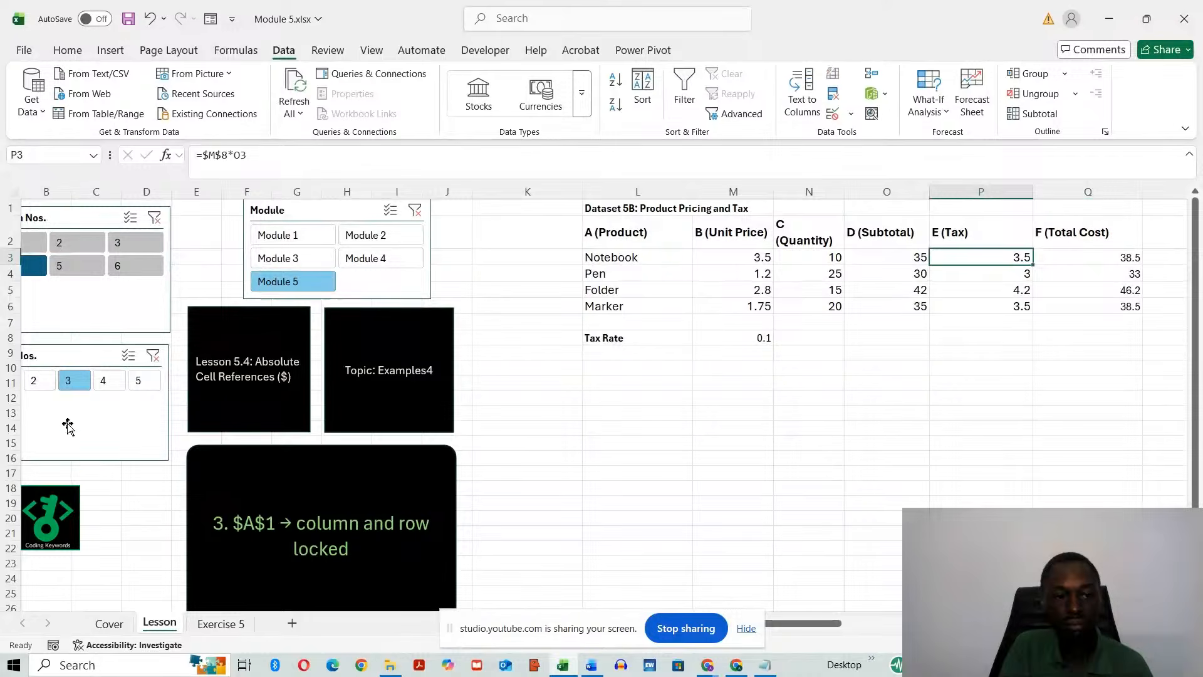
Show points 4, 5 and 6 of Lesson 5.4 in turn, and switch the lesson card to point 1 of Lesson 5.5.
{"action": "left_click", "coordinate": [106, 380]}
{"action": "left_click_drag", "start_coordinate": [808, 624], "coordinate": [791, 623]}
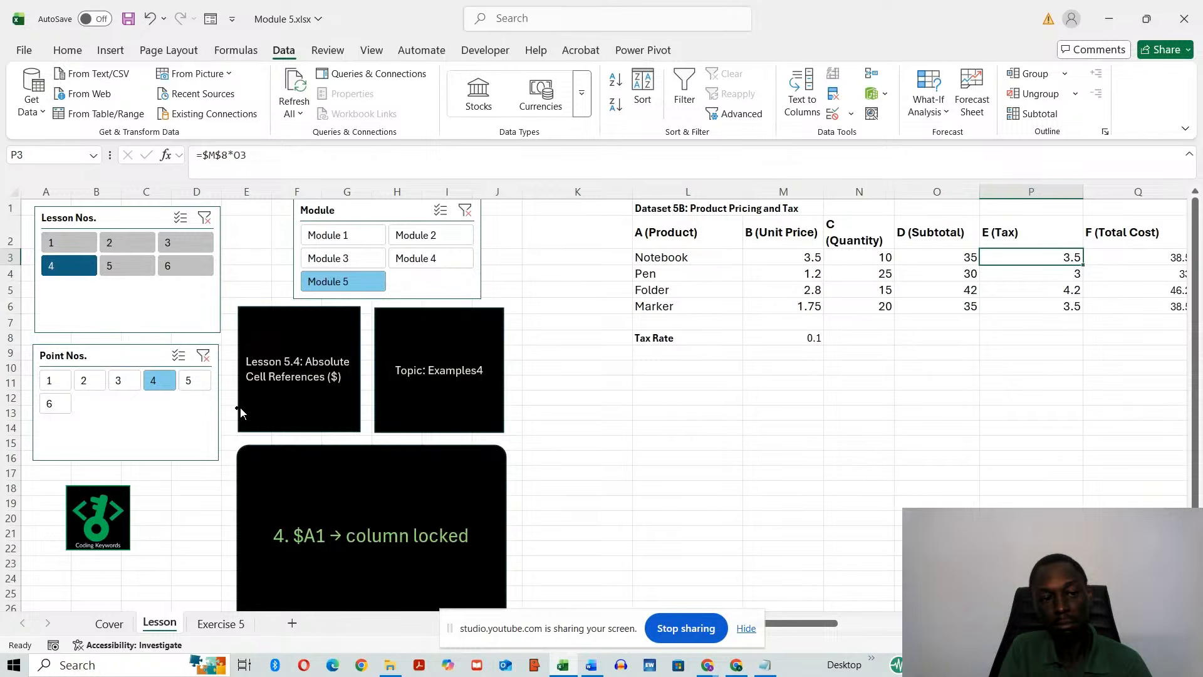
{"action": "left_click", "coordinate": [192, 383]}
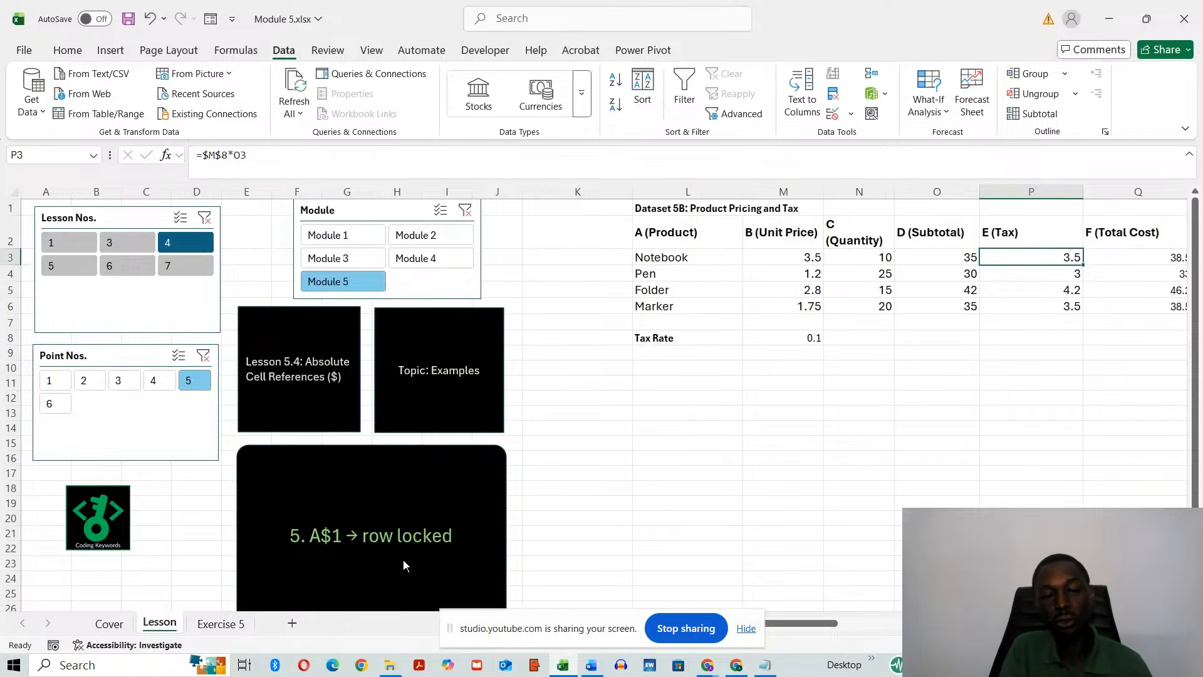
{"action": "left_click", "coordinate": [54, 403]}
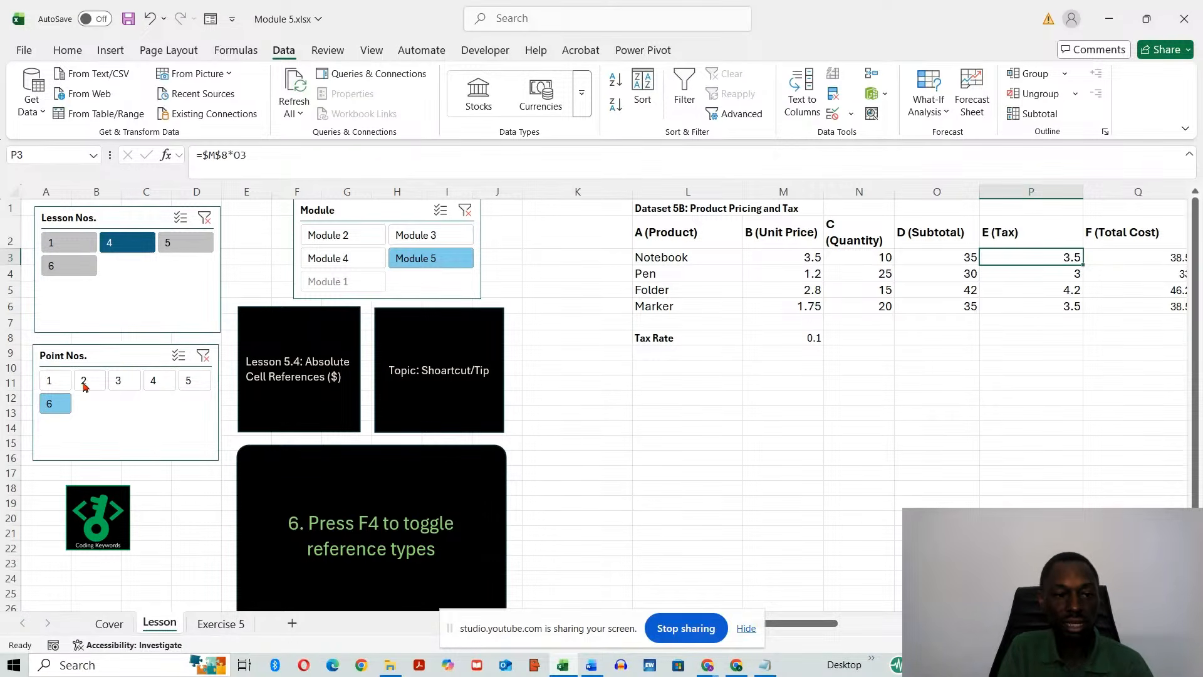
{"action": "left_click", "coordinate": [54, 380]}
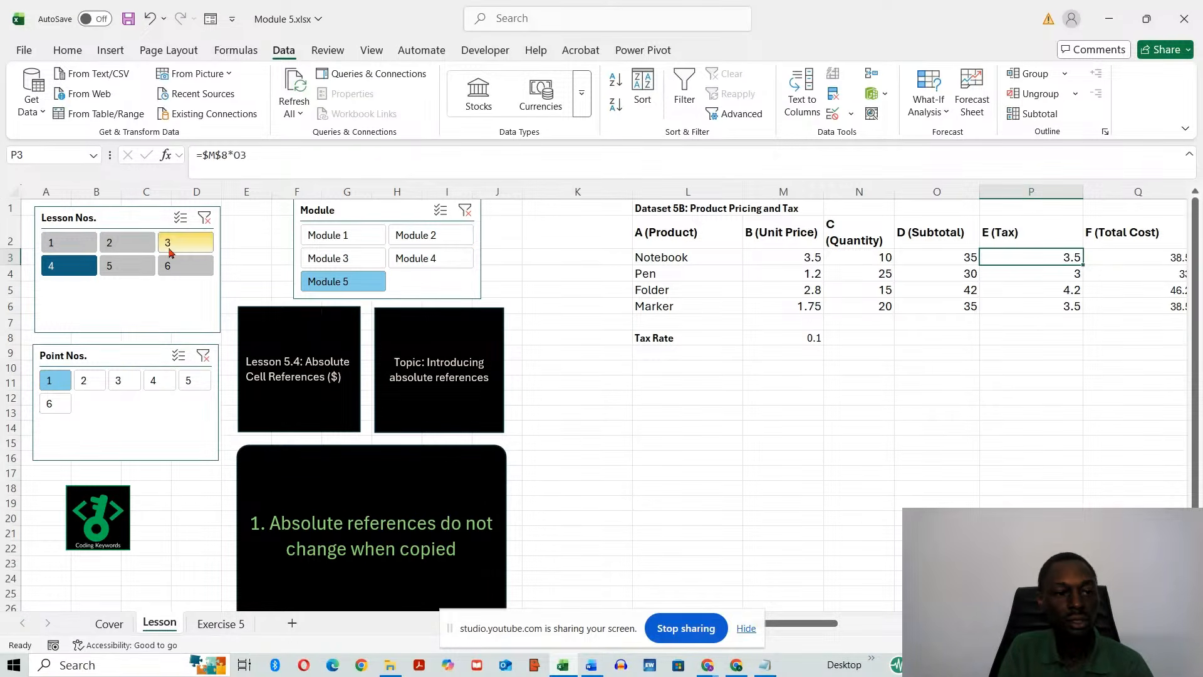
{"action": "left_click", "coordinate": [112, 265]}
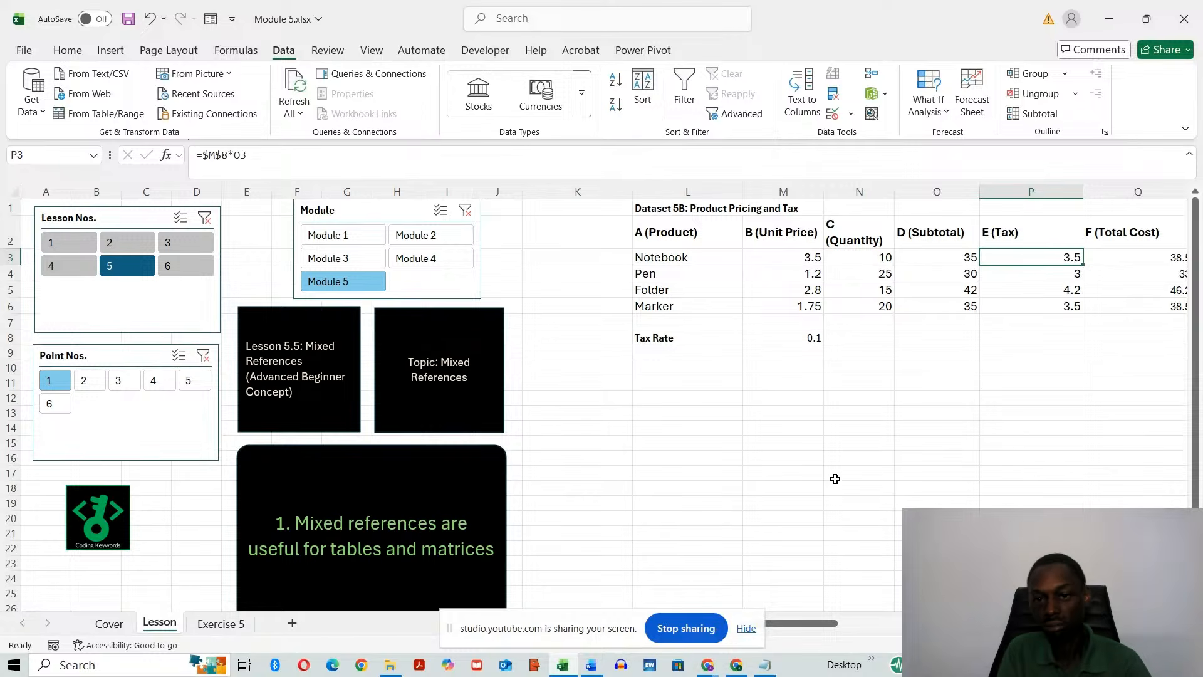
Insert six blank columns at L to Q, ahead of Dataset 5B.
{"action": "left_click_drag", "start_coordinate": [684, 191], "coordinate": [1139, 215]}
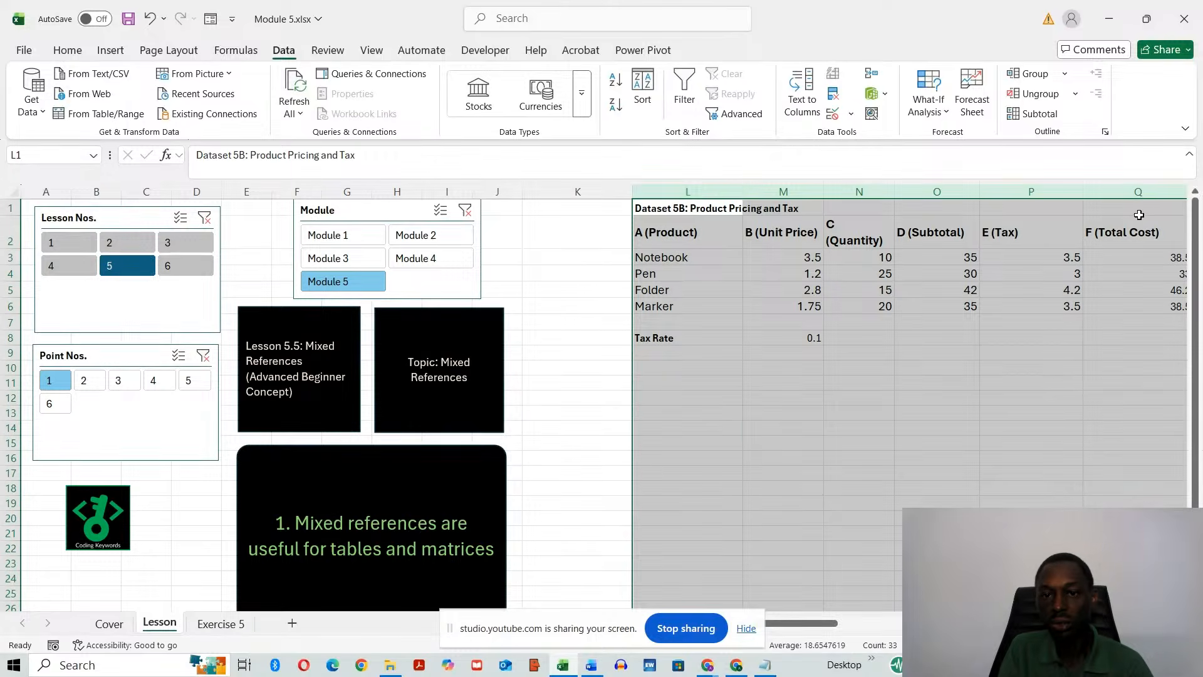
{"action": "right_click", "coordinate": [700, 194]}
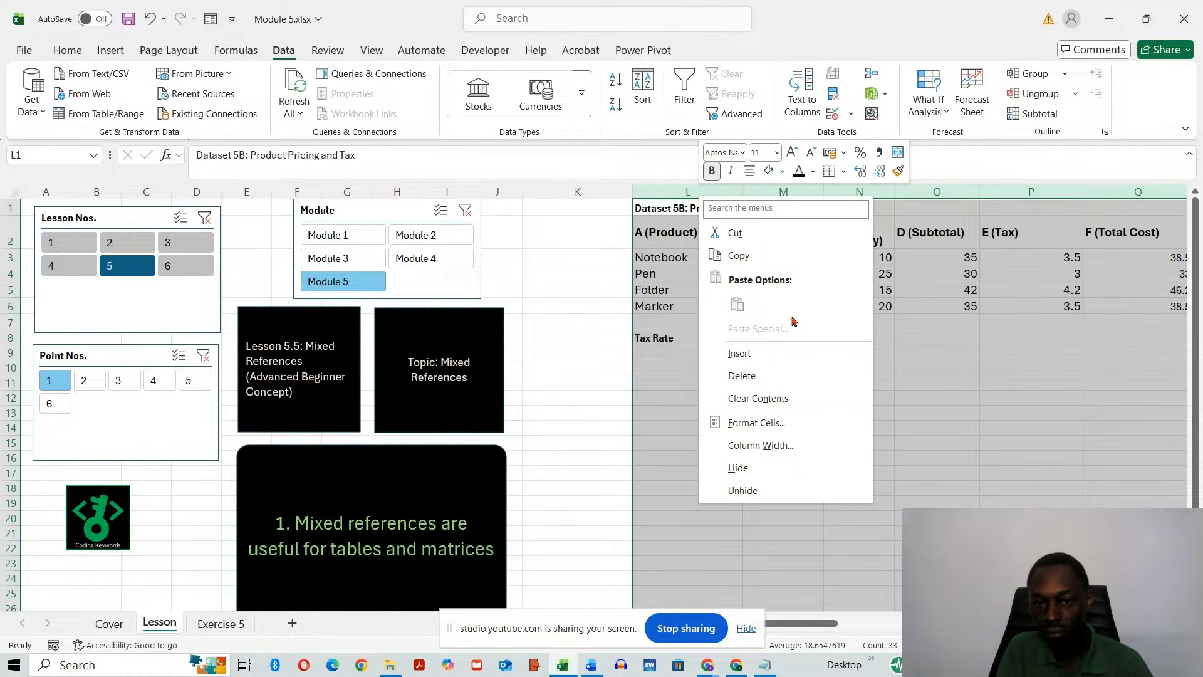
{"action": "left_click", "coordinate": [770, 357]}
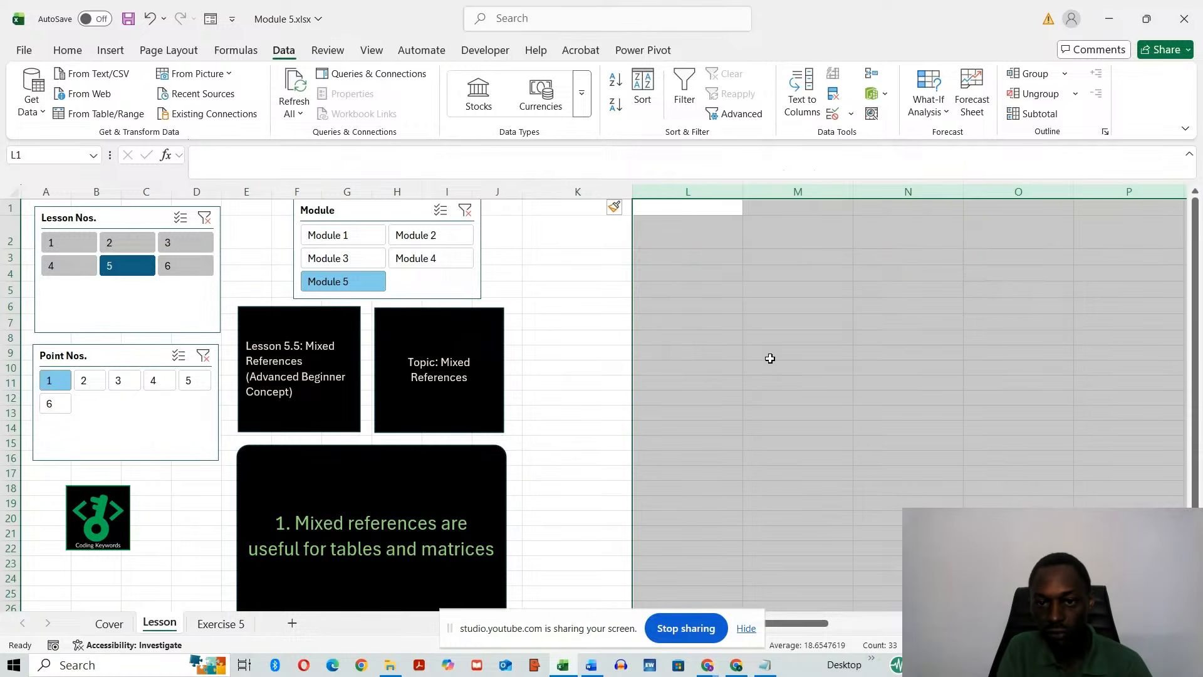
Insert four blank columns at K to N on the Lesson sheet.
{"action": "left_click", "coordinate": [792, 318]}
{"action": "left_click", "coordinate": [605, 191]}
{"action": "left_click_drag", "start_coordinate": [601, 192], "coordinate": [864, 194]}
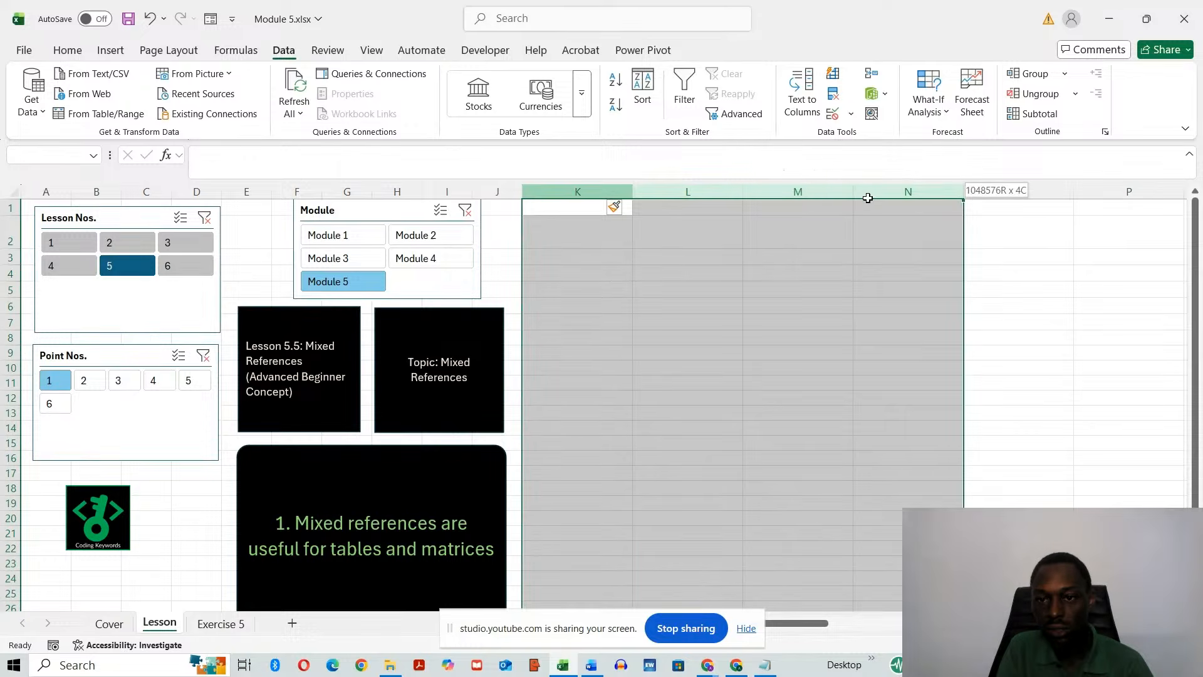
{"action": "right_click", "coordinate": [712, 194]}
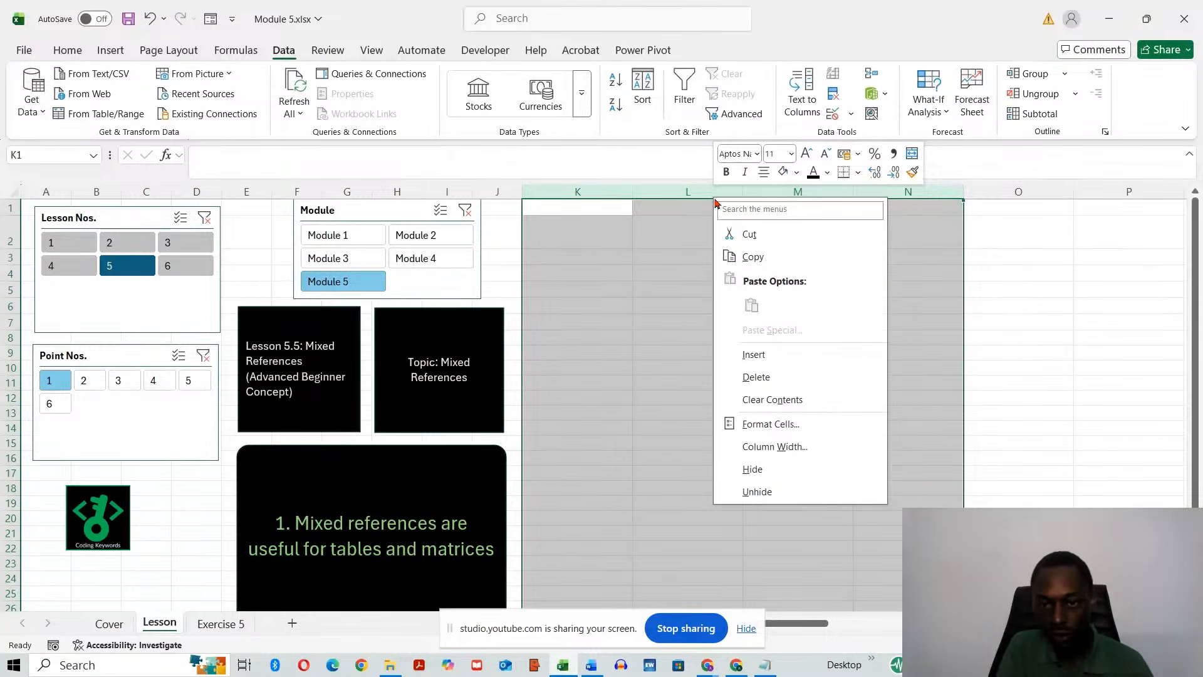
{"action": "left_click", "coordinate": [783, 353]}
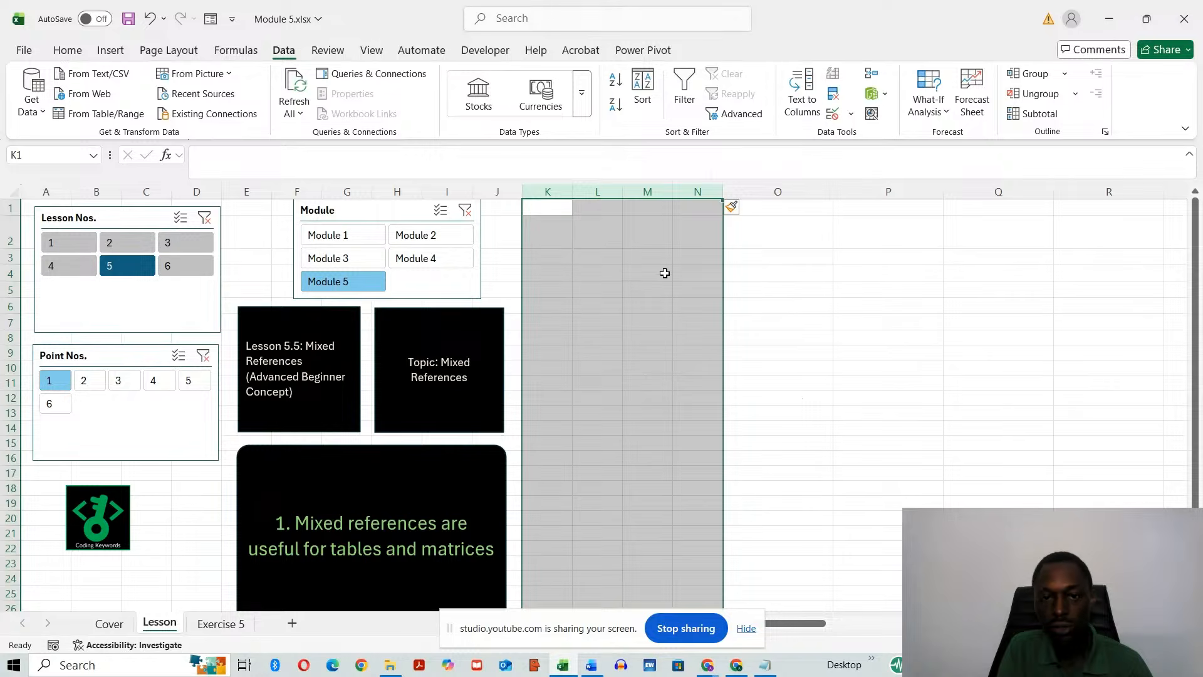
{"action": "left_click", "coordinate": [642, 259]}
Copy the Dataset 5C multiplication grid from the Exercise 5 sheet to cell L1 of the Lesson sheet.
{"action": "left_click", "coordinate": [602, 210]}
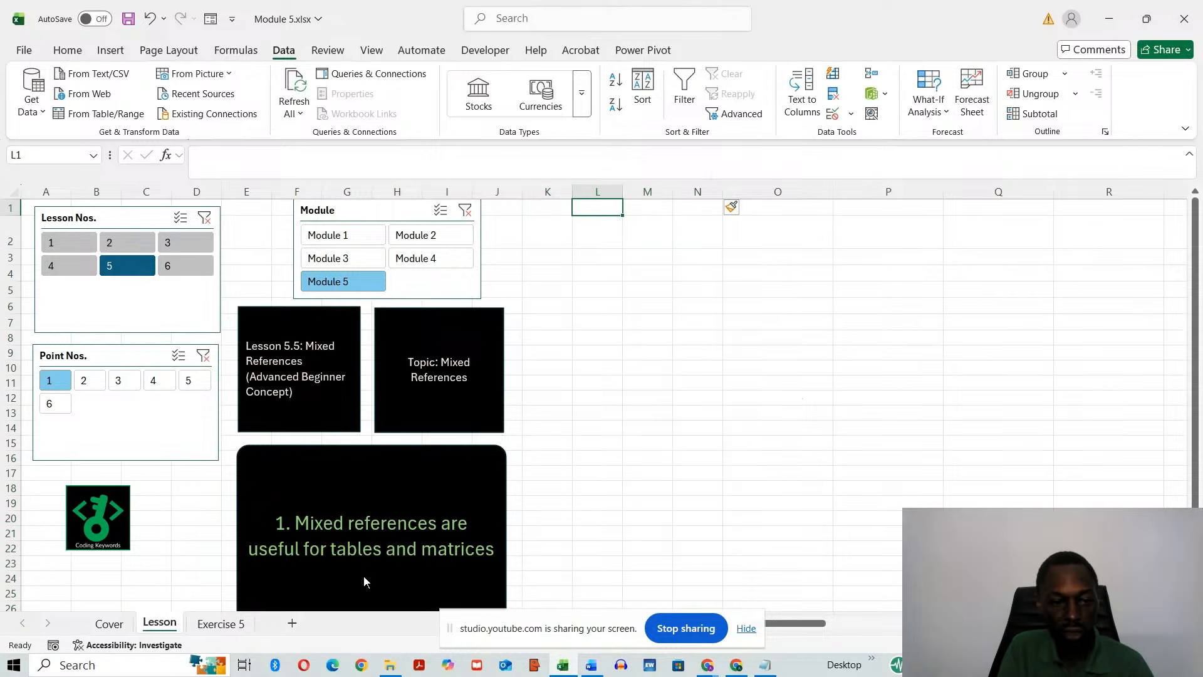
{"action": "left_click", "coordinate": [216, 623]}
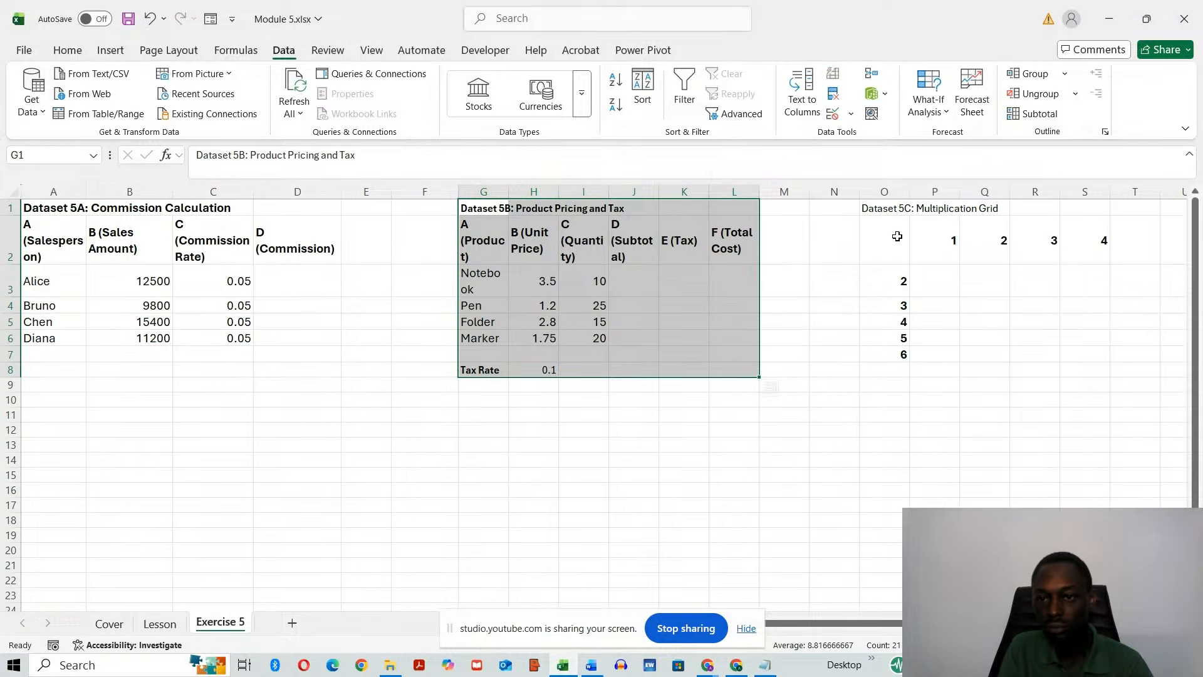
{"action": "left_click", "coordinate": [876, 208]}
{"action": "left_click_drag", "start_coordinate": [876, 209], "coordinate": [1078, 351]}
{"action": "key", "text": "ctrl+c"}
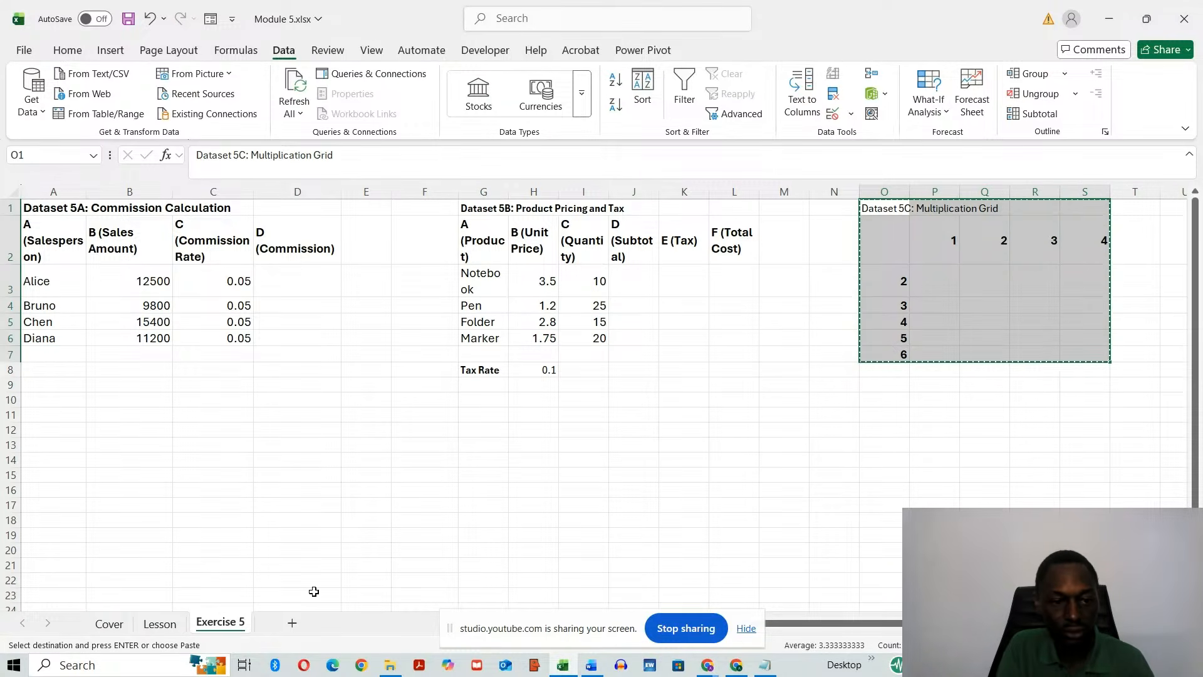
{"action": "left_click", "coordinate": [176, 623]}
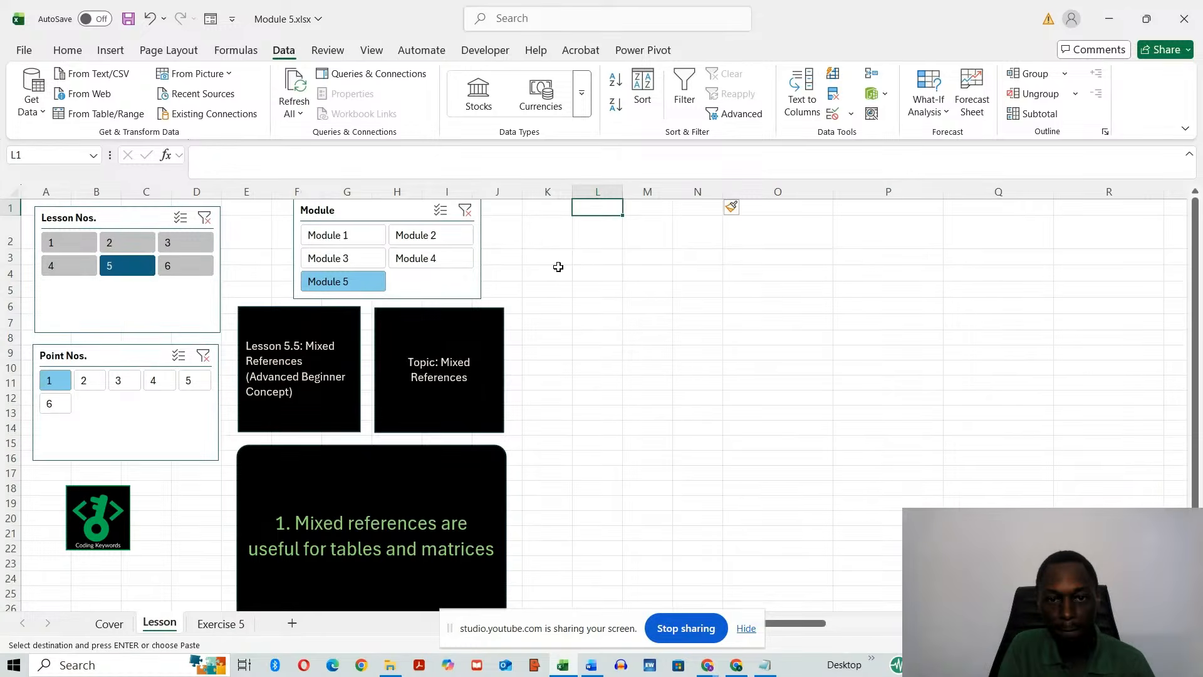
{"action": "key", "text": "ctrl+v"}
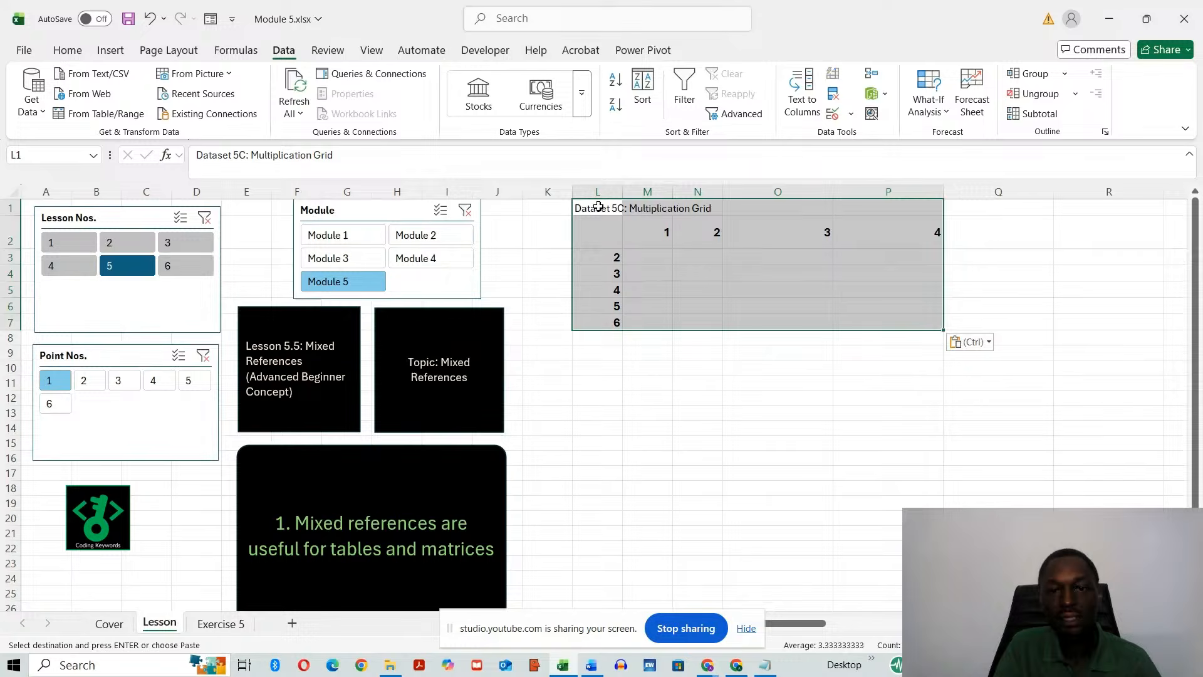
{"action": "left_click", "coordinate": [799, 398]}
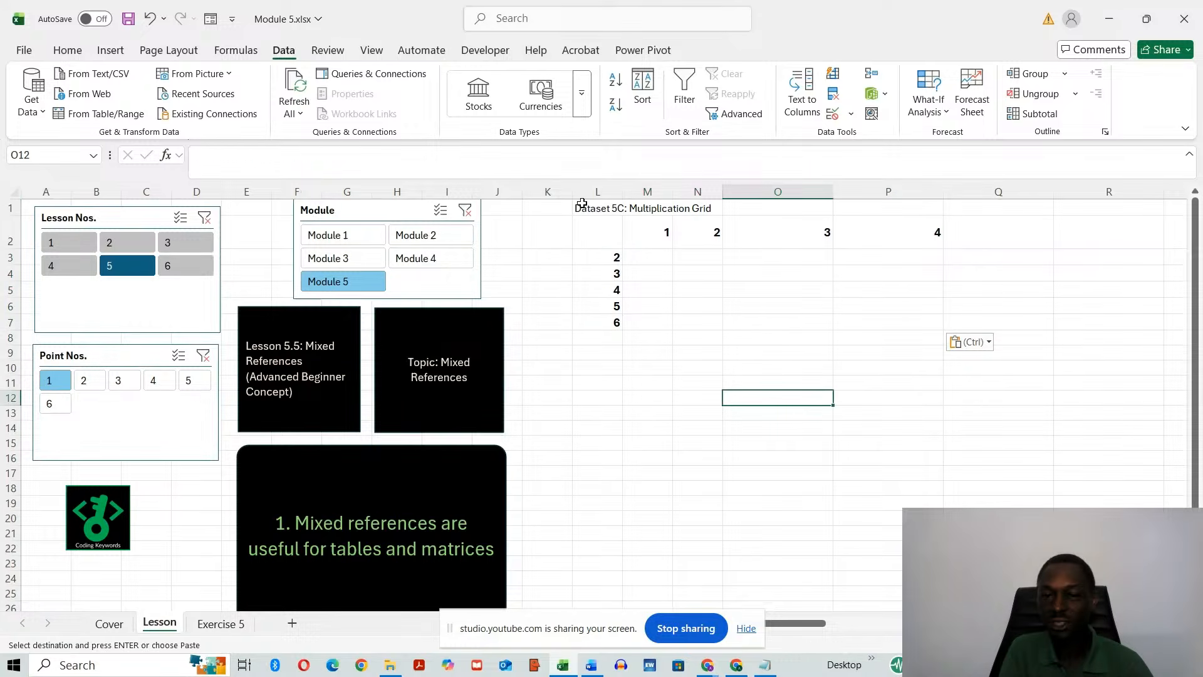
Merge and center the Dataset 5C title across L1:P1 and format it bold at size 14.
{"action": "left_click_drag", "start_coordinate": [582, 206], "coordinate": [889, 208]}
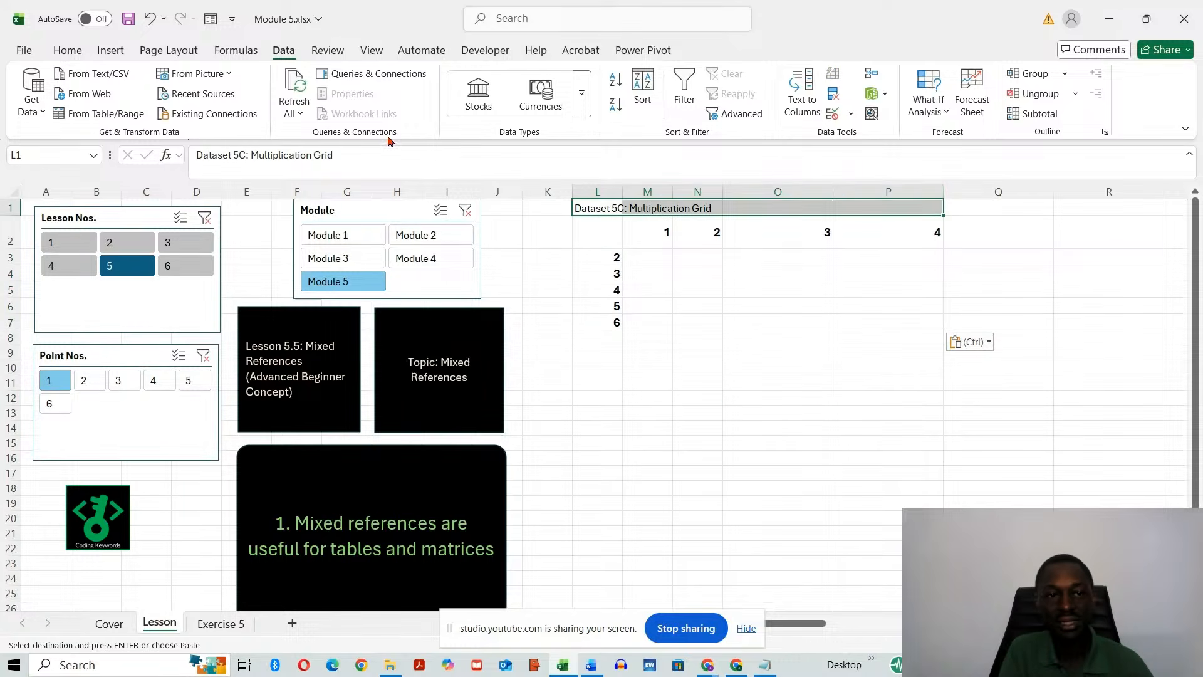
{"action": "left_click", "coordinate": [66, 50]}
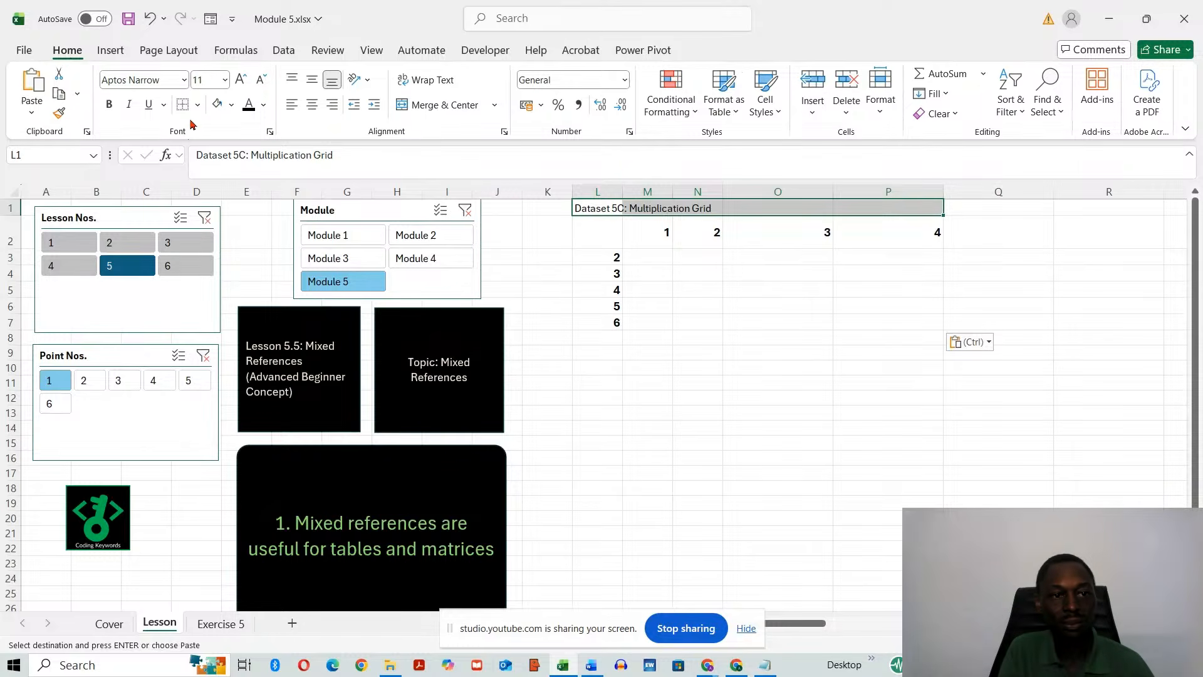
{"action": "left_click", "coordinate": [442, 105]}
{"action": "left_click", "coordinate": [109, 105]}
{"action": "left_click", "coordinate": [240, 79]}
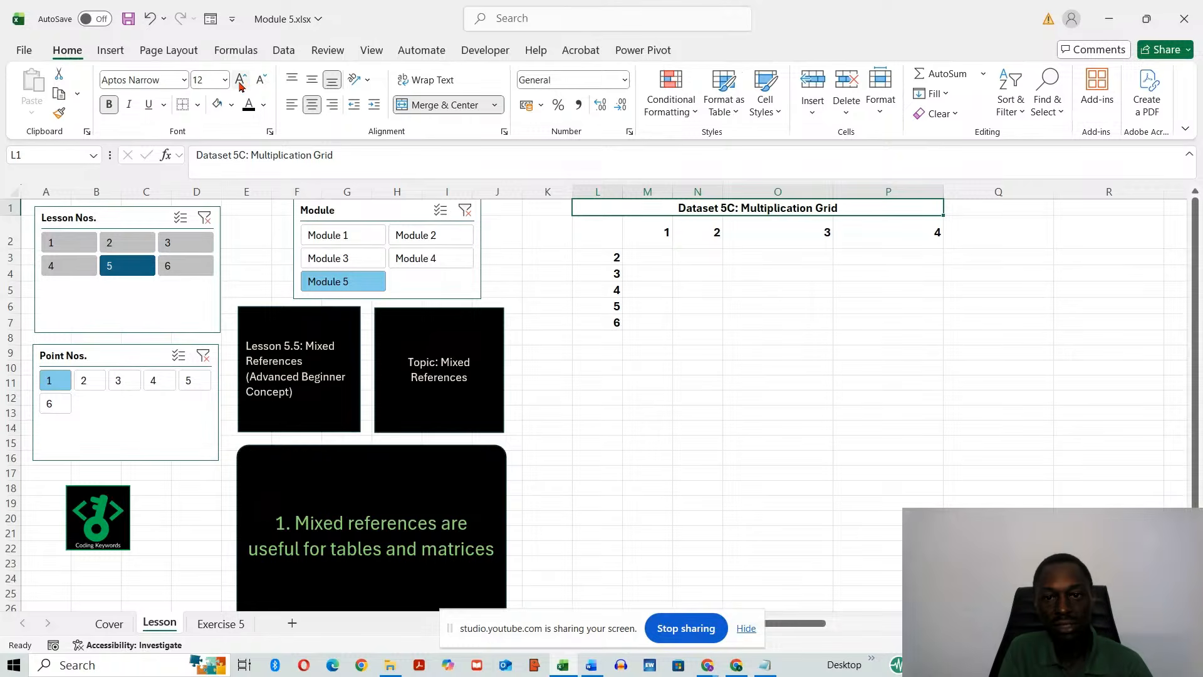
{"action": "left_click", "coordinate": [240, 80]}
Apply the Accent1 cell style to the Dataset 5C title.
{"action": "left_click", "coordinate": [765, 101]}
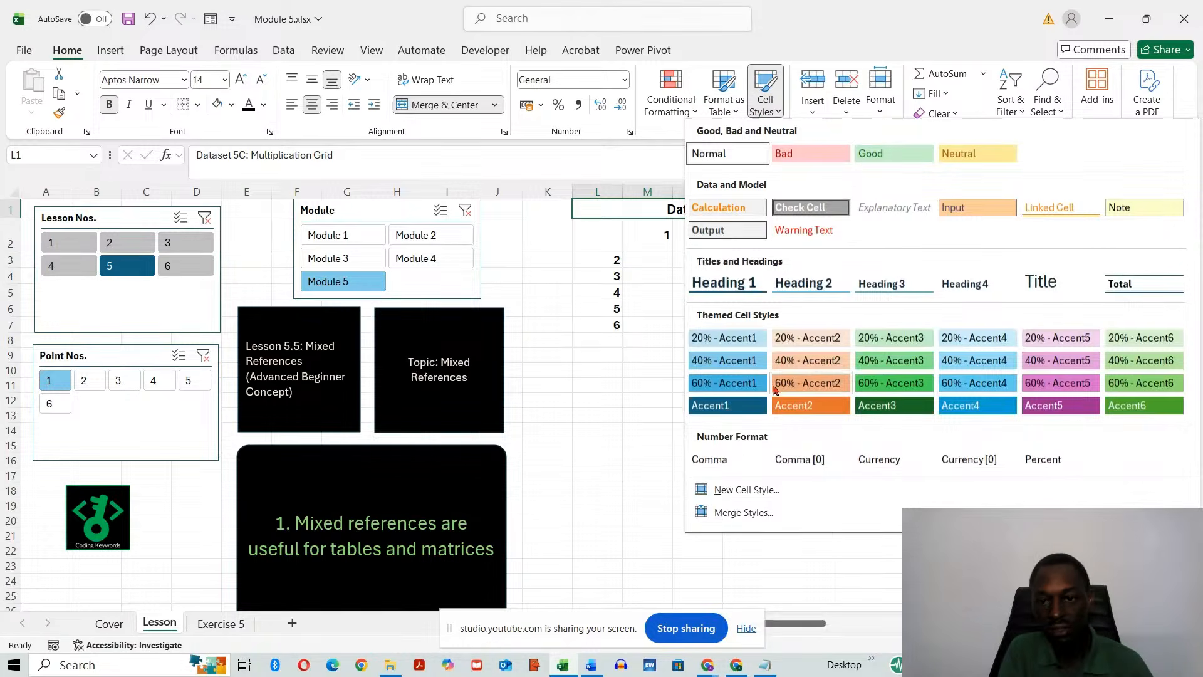
{"action": "left_click", "coordinate": [746, 407]}
{"action": "left_click", "coordinate": [746, 427]}
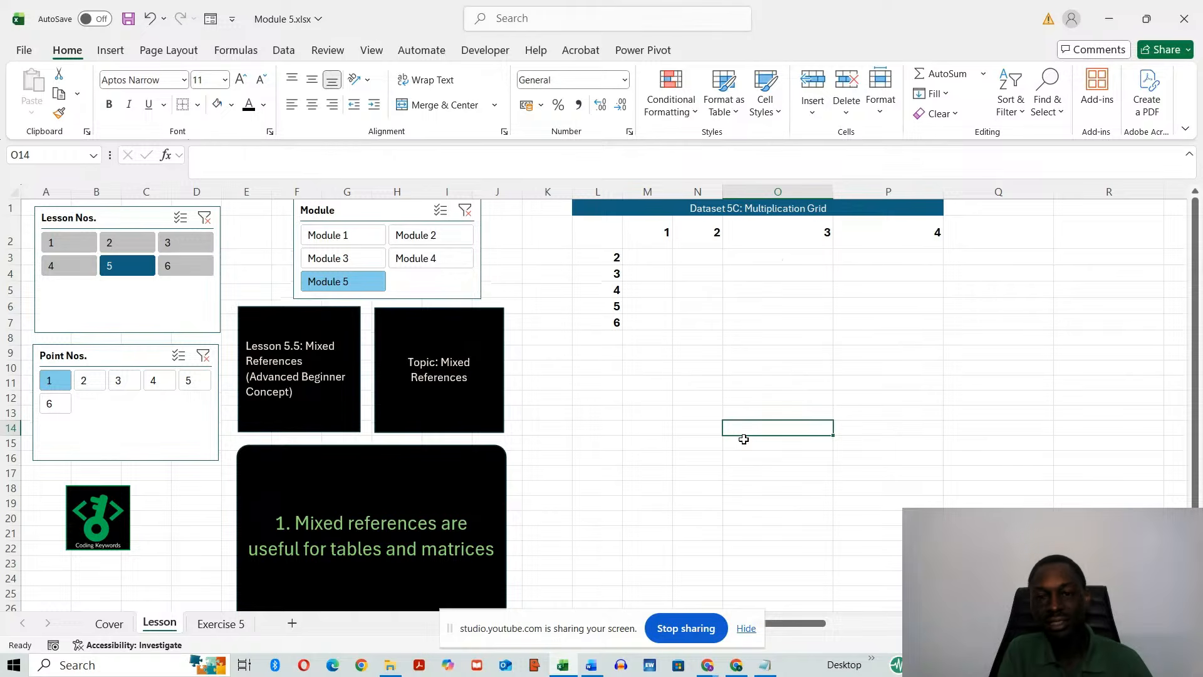
Set the styled Dataset 5C title back to font size 14 and bold.
{"action": "left_click", "coordinate": [238, 81]}
{"action": "left_click", "coordinate": [239, 80]}
{"action": "left_click", "coordinate": [616, 208]}
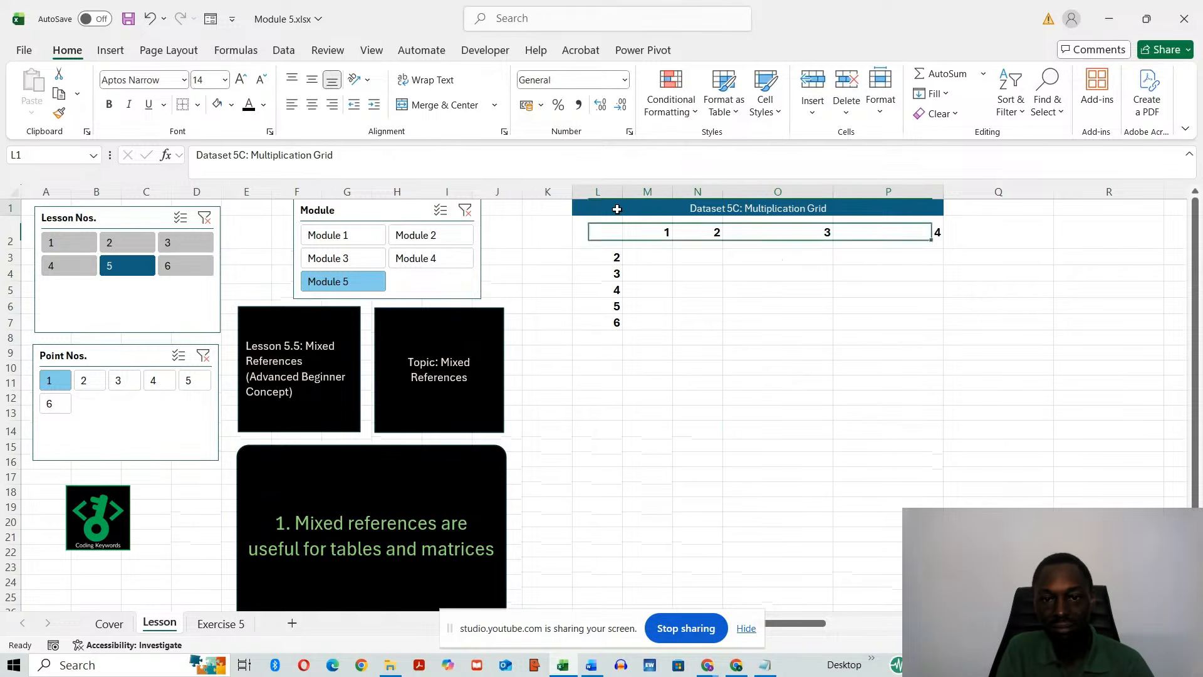
{"action": "left_click", "coordinate": [240, 81]}
{"action": "left_click", "coordinate": [240, 80]}
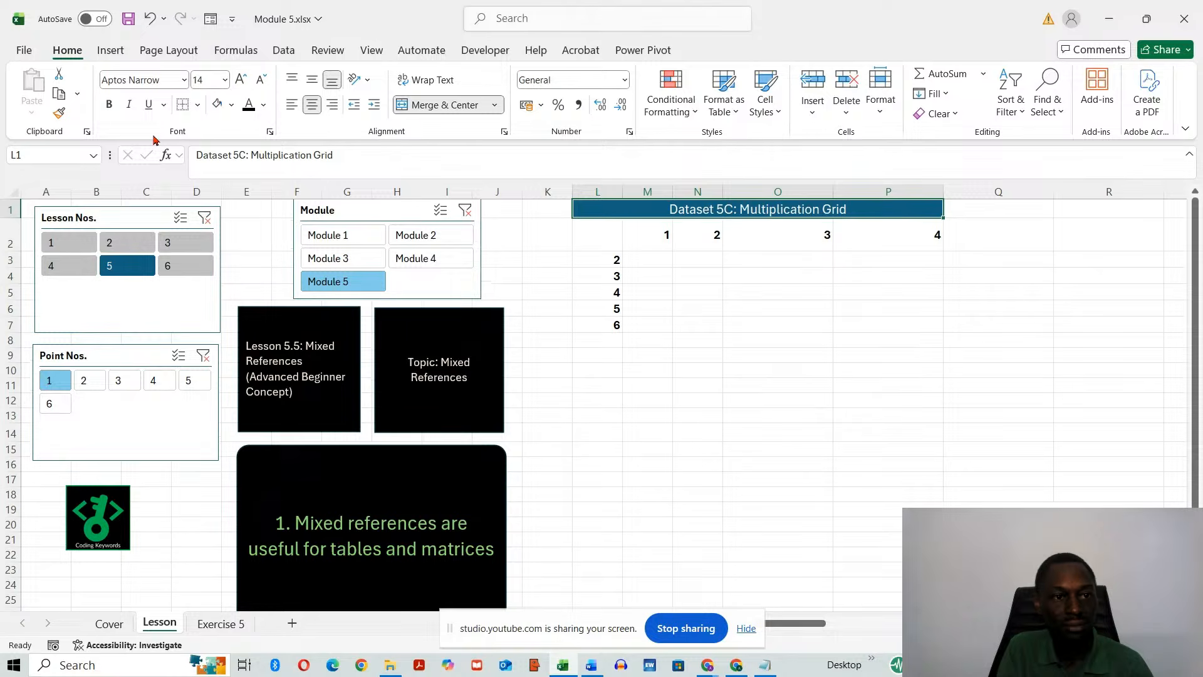
{"action": "left_click", "coordinate": [109, 105]}
{"action": "left_click", "coordinate": [719, 386]}
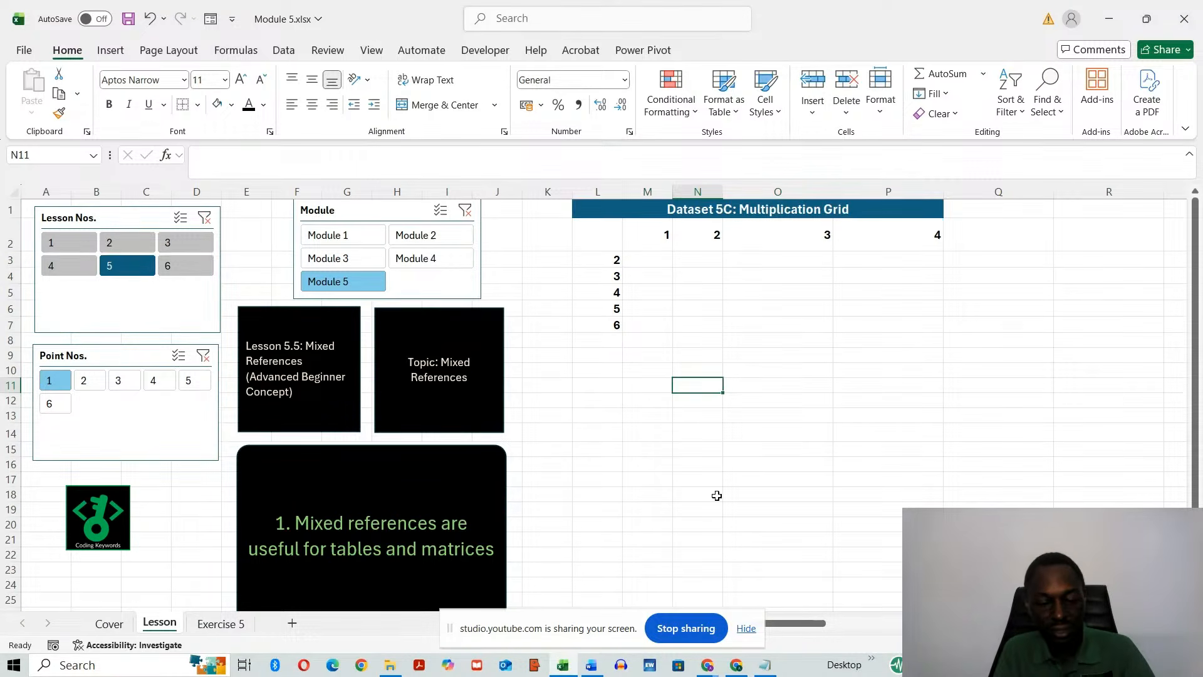
Check the live stream in YouTube Studio and return to the Module 5 workbook in Excel.
{"action": "key", "text": "alt+Tab"}
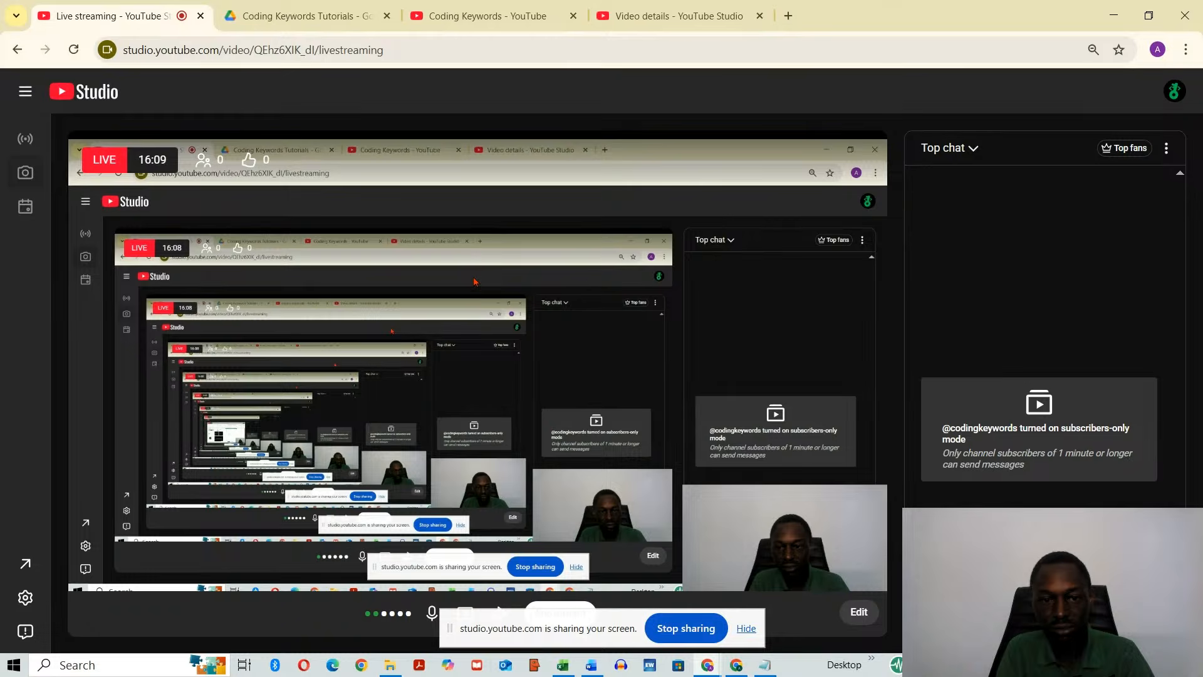
{"action": "key", "text": "alt+Tab"}
{"action": "left_click", "coordinate": [787, 408]}
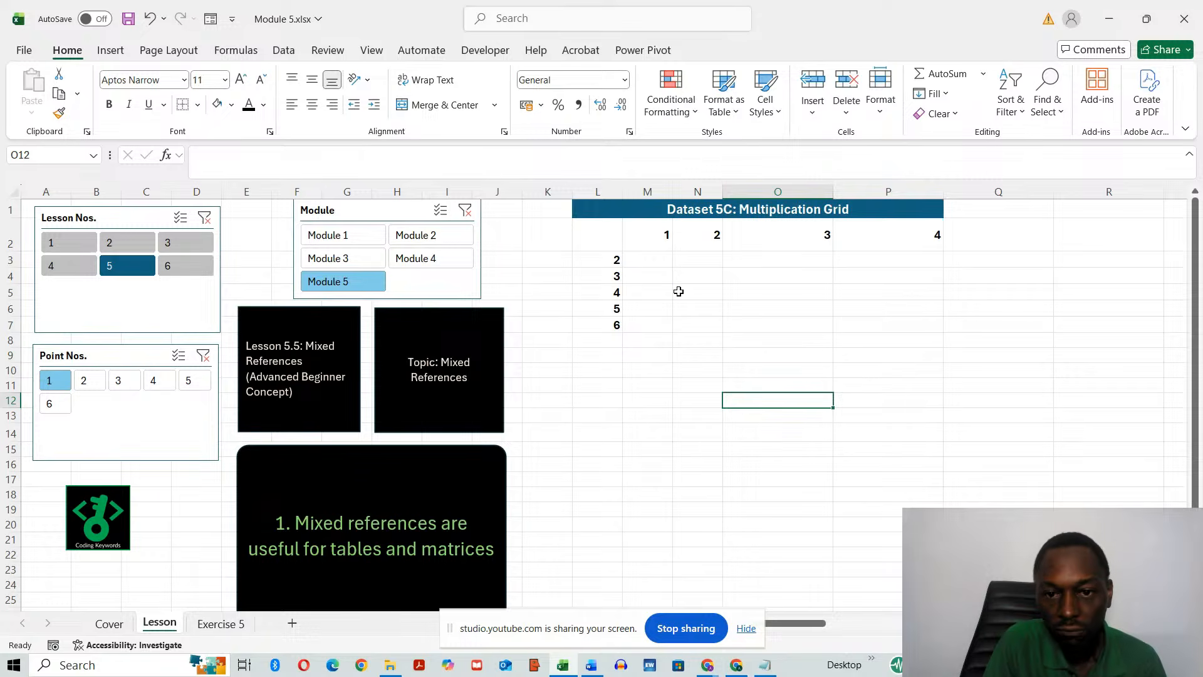
Apply all borders to the multiplication grid in L2:P7.
{"action": "left_click", "coordinate": [639, 258]}
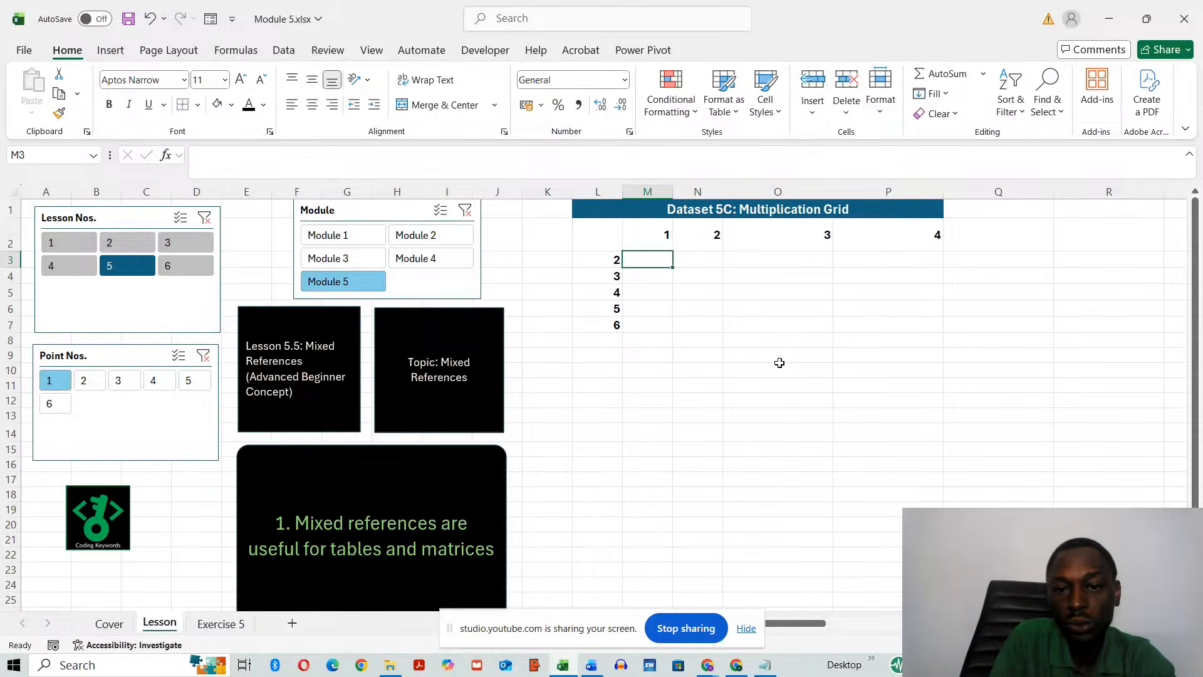
{"action": "left_click", "coordinate": [734, 374]}
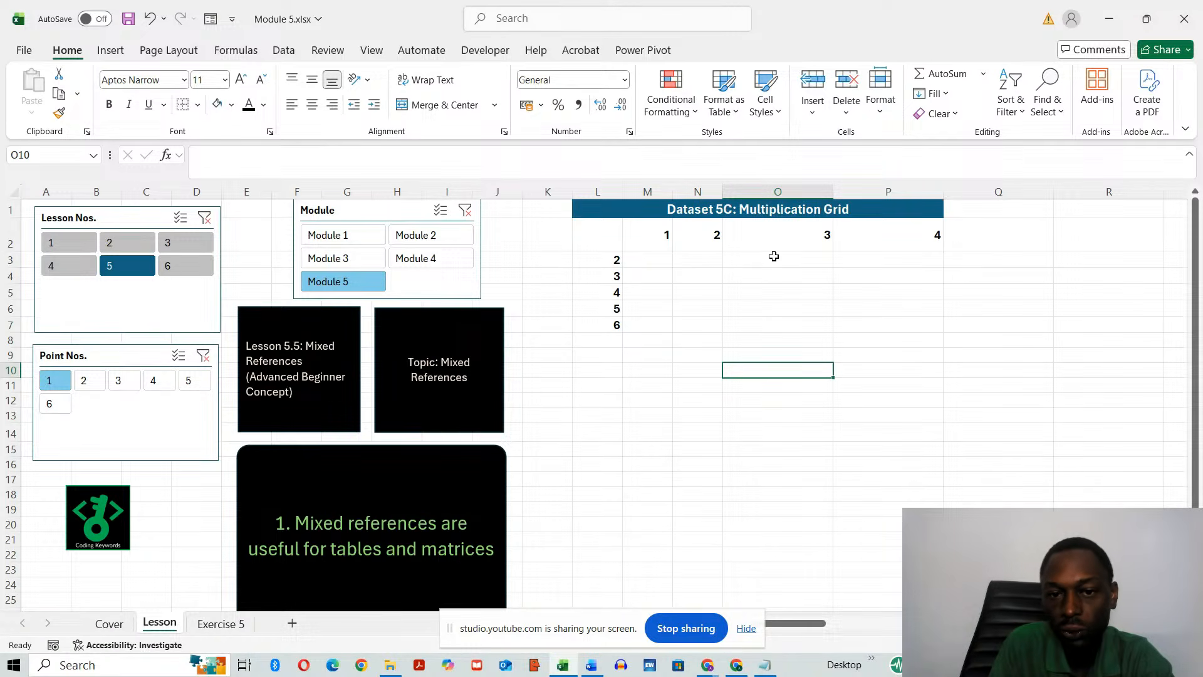
{"action": "left_click_drag", "start_coordinate": [602, 240], "coordinate": [883, 322]}
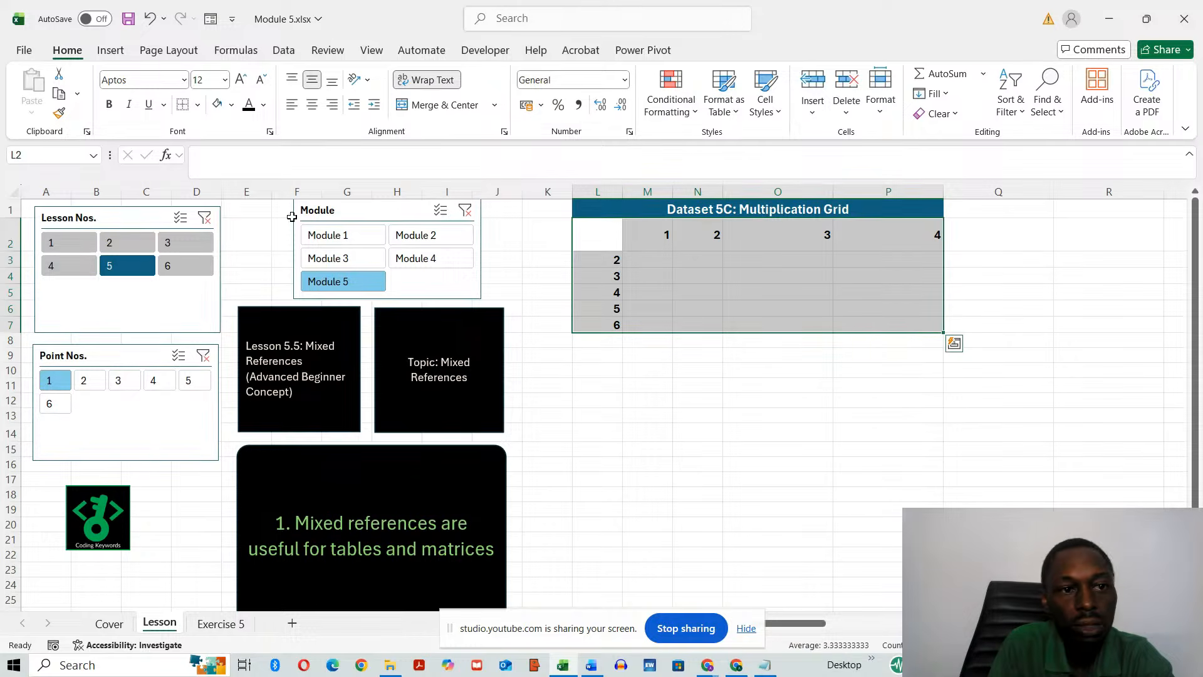
{"action": "left_click", "coordinate": [197, 105]}
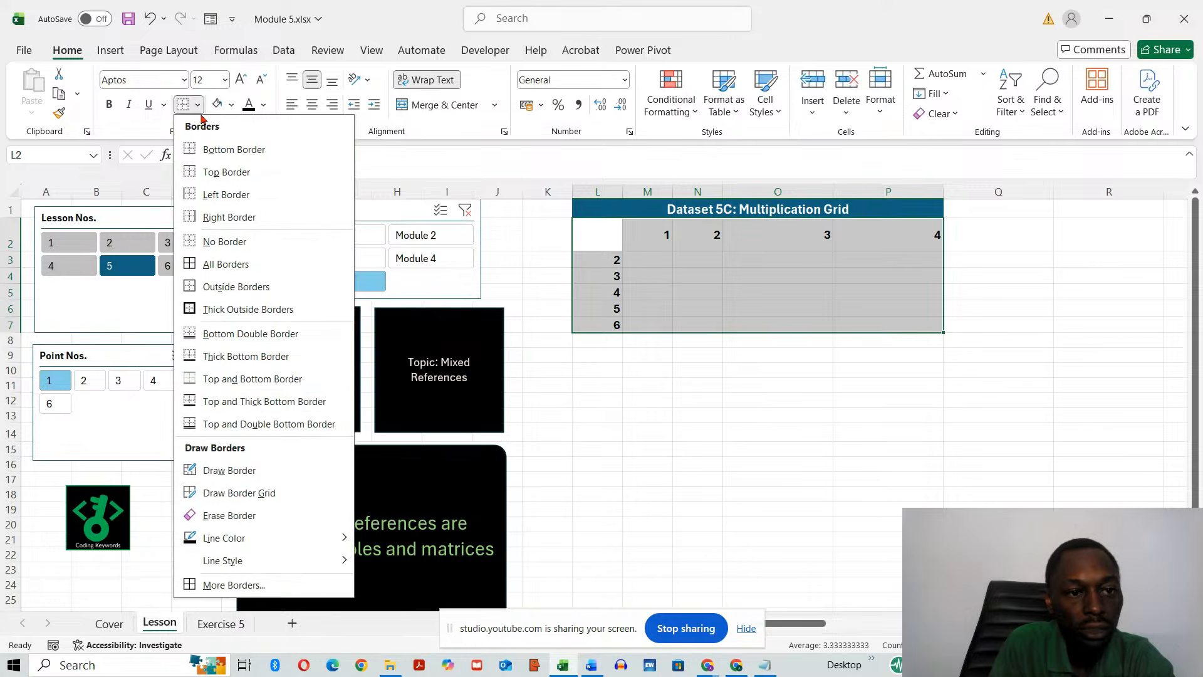
{"action": "left_click", "coordinate": [210, 266]}
{"action": "left_click", "coordinate": [754, 433]}
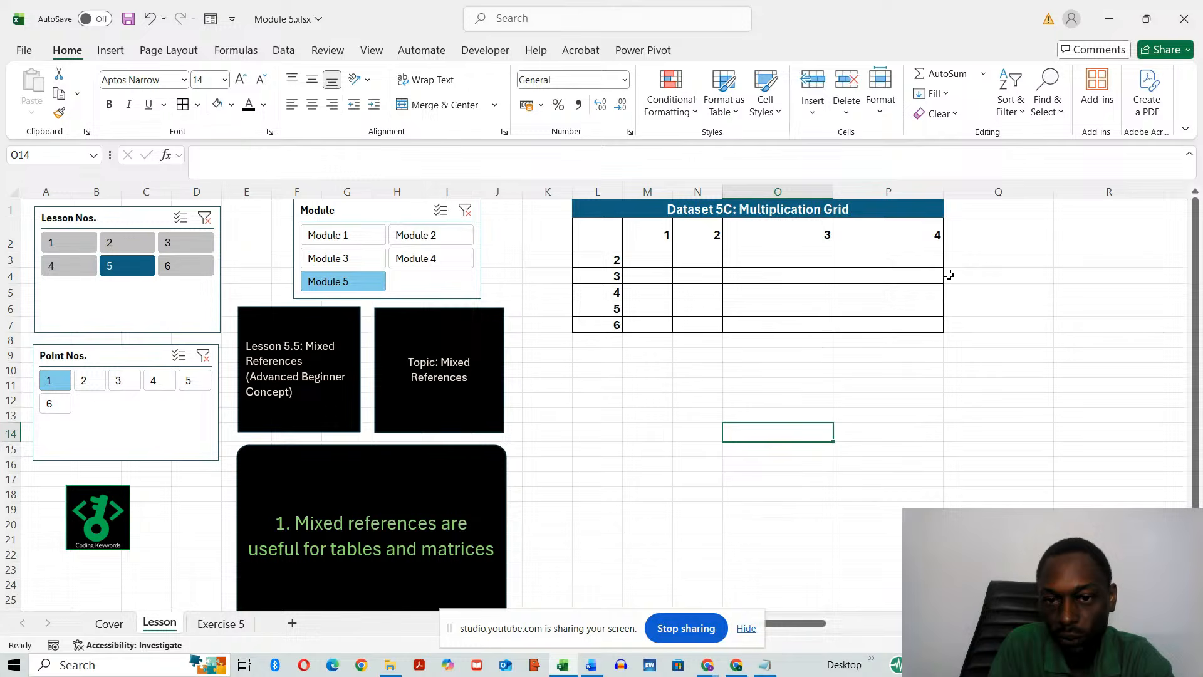
Narrow column O of the multiplication grid.
{"action": "left_click_drag", "start_coordinate": [839, 193], "coordinate": [784, 189]}
{"action": "left_click", "coordinate": [815, 192]}
{"action": "left_click", "coordinate": [714, 432]}
Examine the grid cells M3 to P3 and M4 against their row and column header numbers.
{"action": "left_click", "coordinate": [662, 262]}
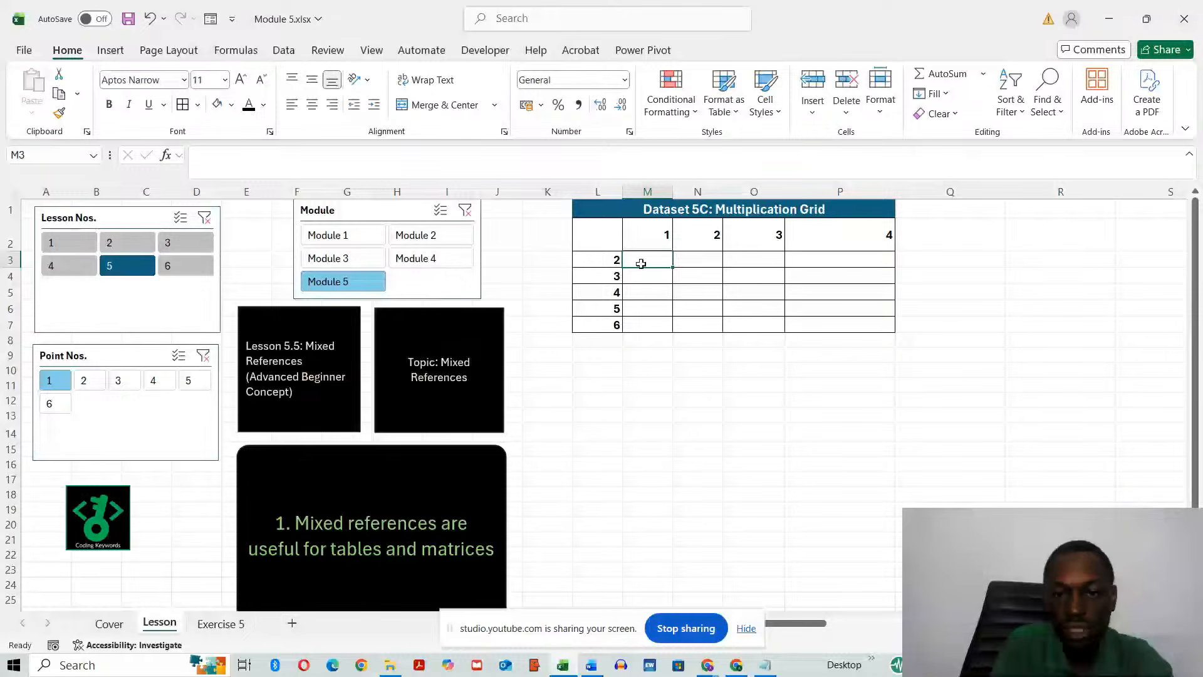
{"action": "left_click", "coordinate": [693, 258]}
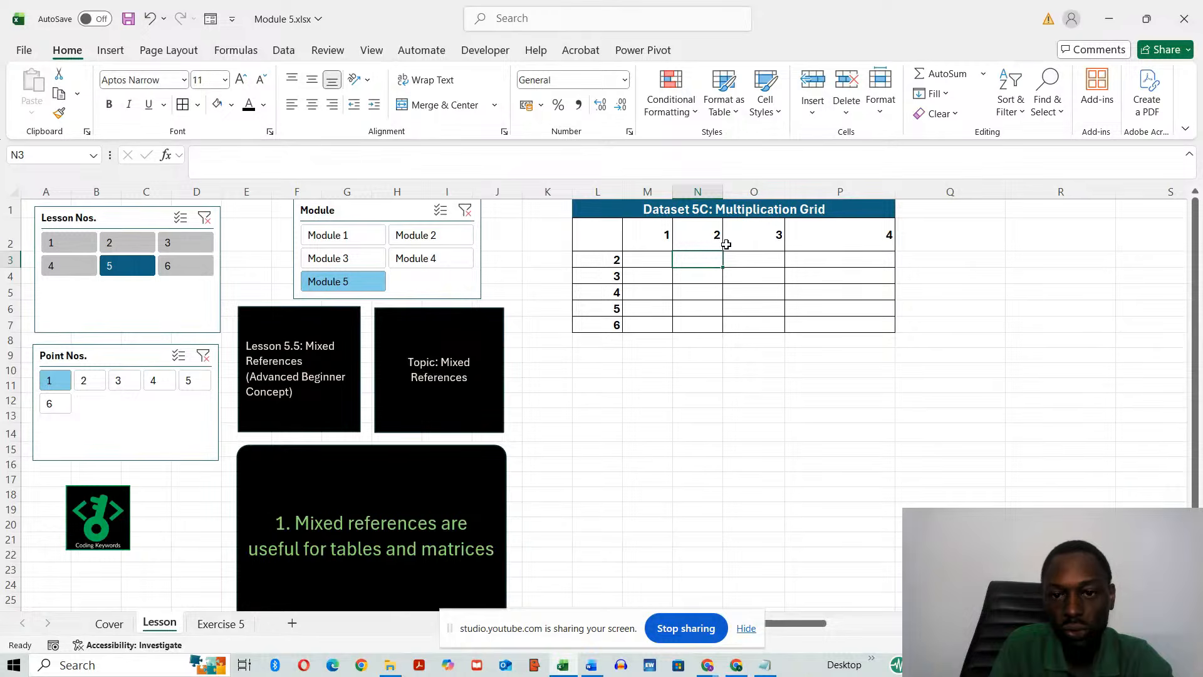
{"action": "left_click", "coordinate": [753, 258]}
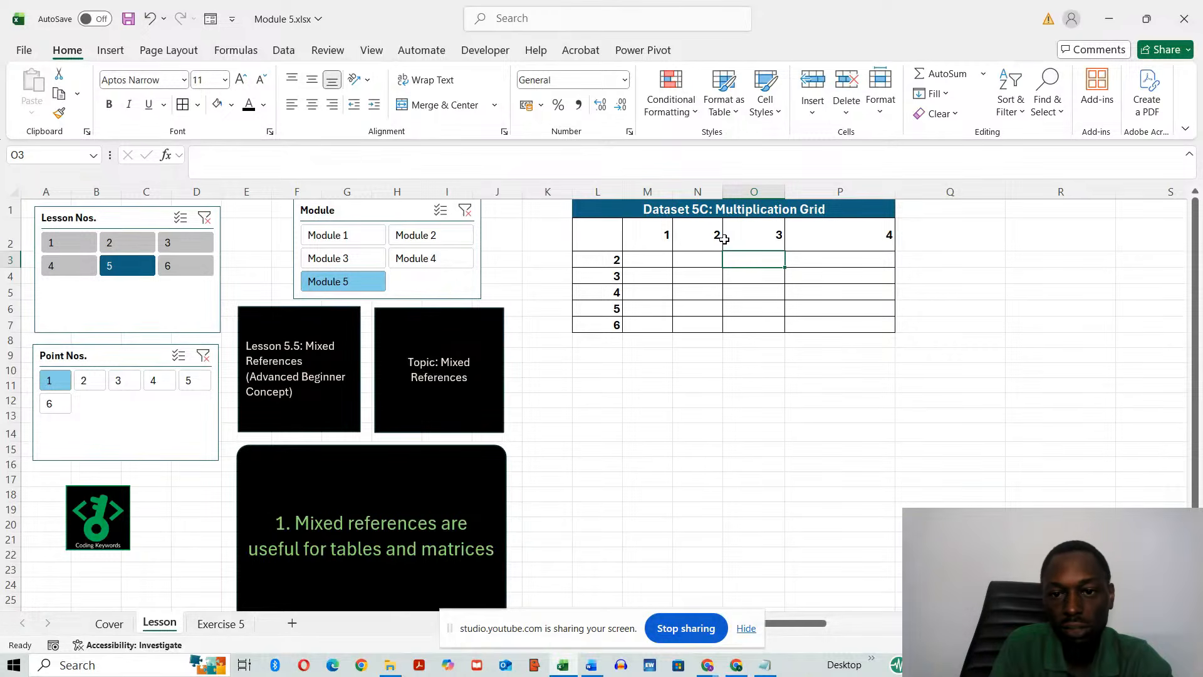
{"action": "left_click", "coordinate": [827, 260]}
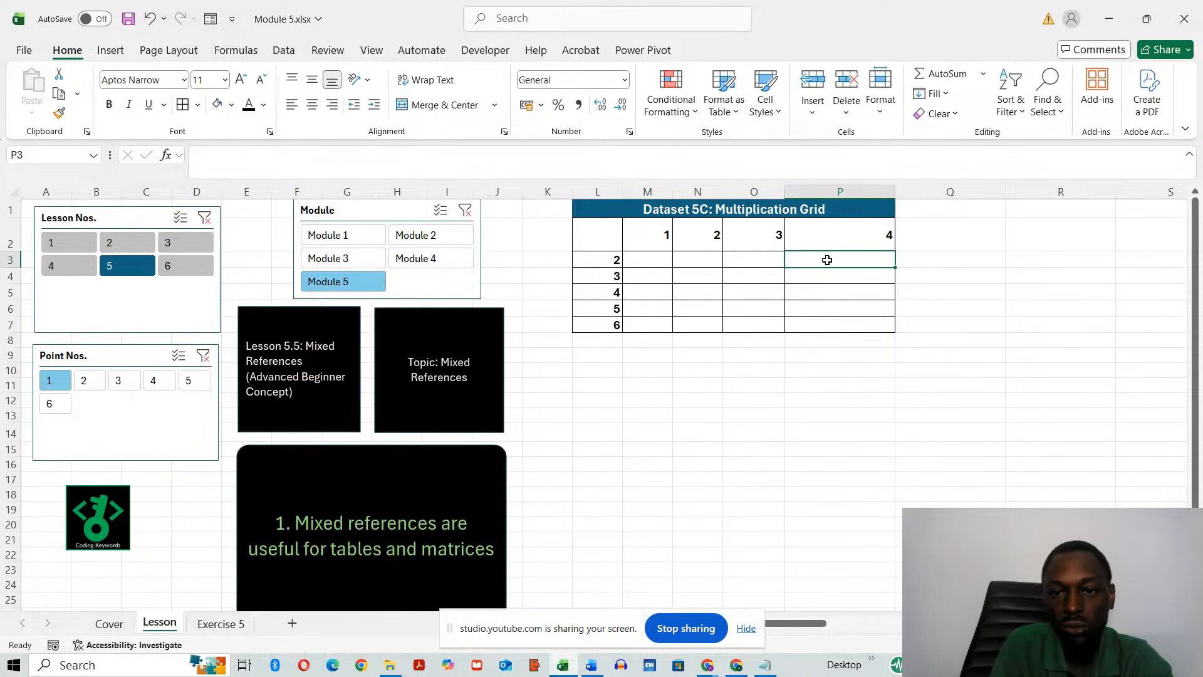
{"action": "left_click", "coordinate": [654, 264]}
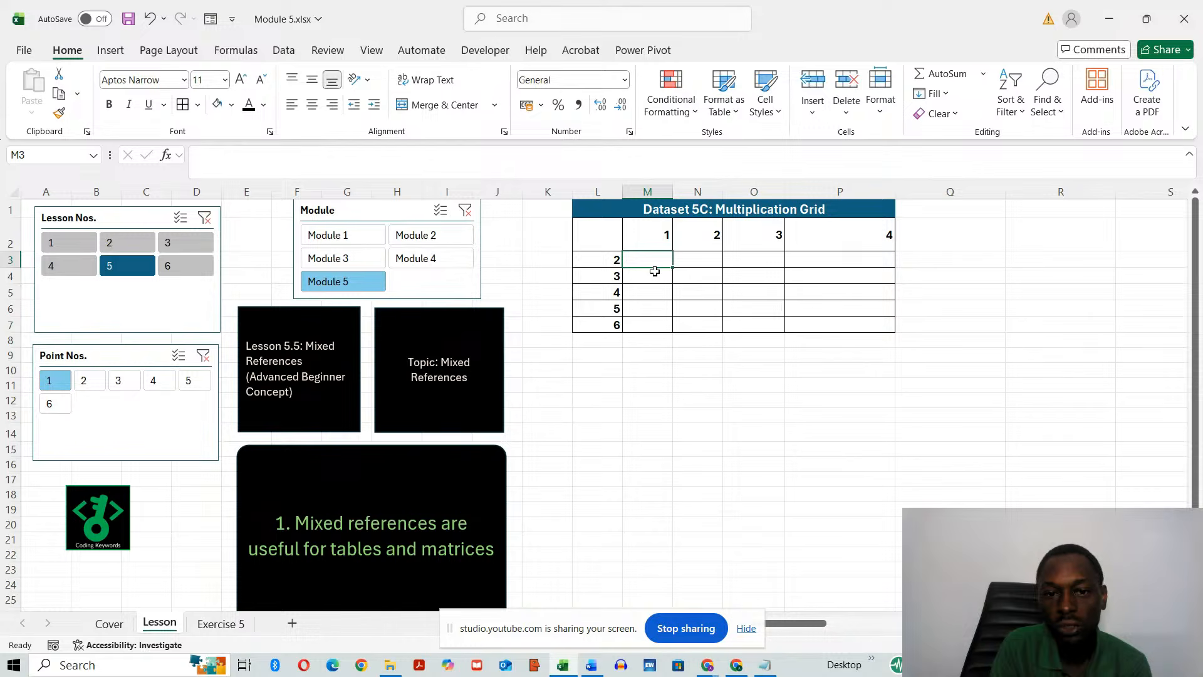
{"action": "left_click", "coordinate": [649, 277]}
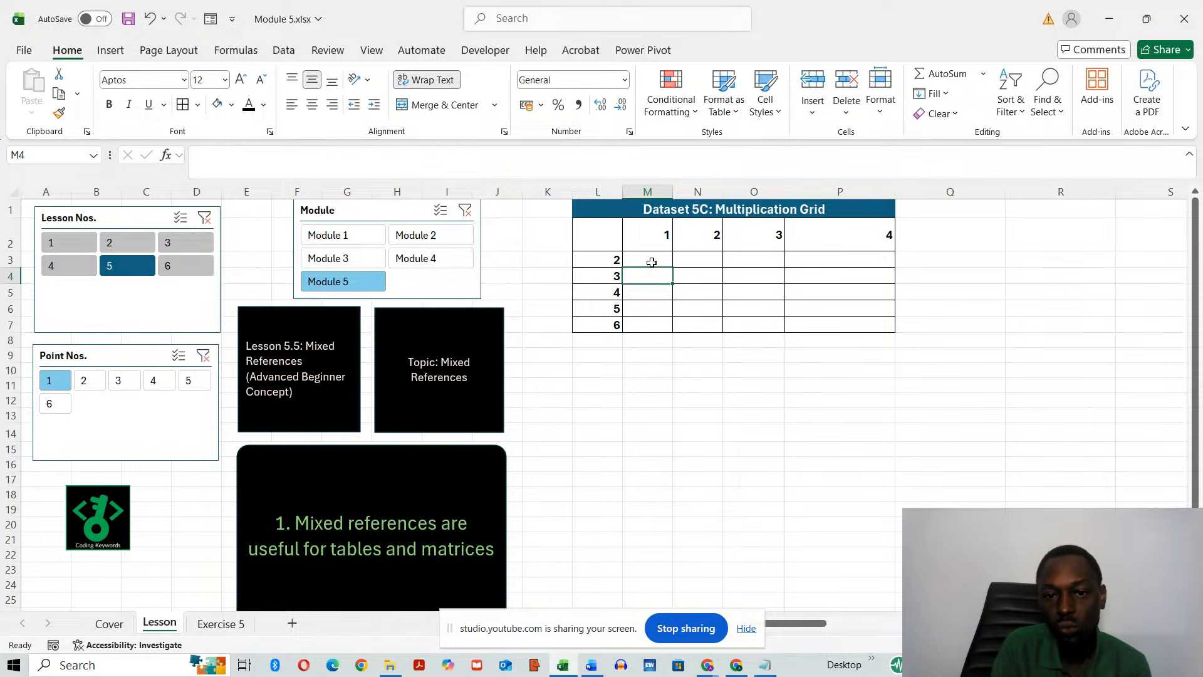
Enter the formula =L3*M2 in cell M3 to multiply the row header by the column header.
{"action": "left_click", "coordinate": [646, 259]}
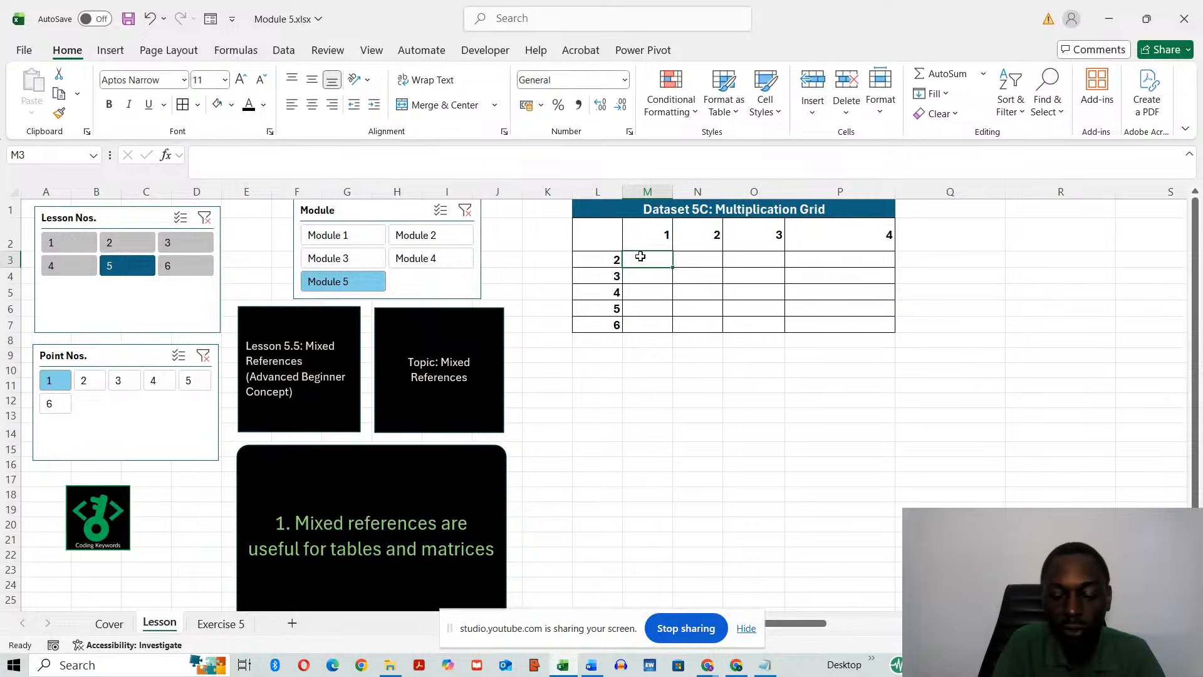
{"action": "type", "text": "="}
{"action": "left_click", "coordinate": [582, 260]}
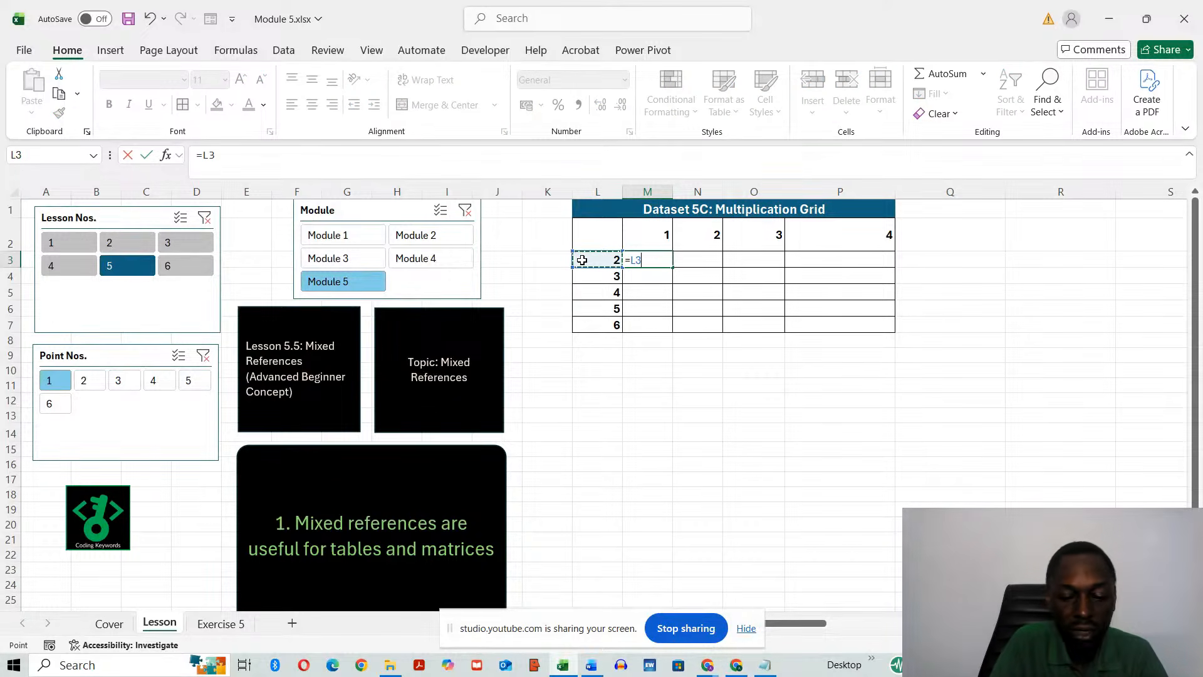
{"action": "type", "text": "*"}
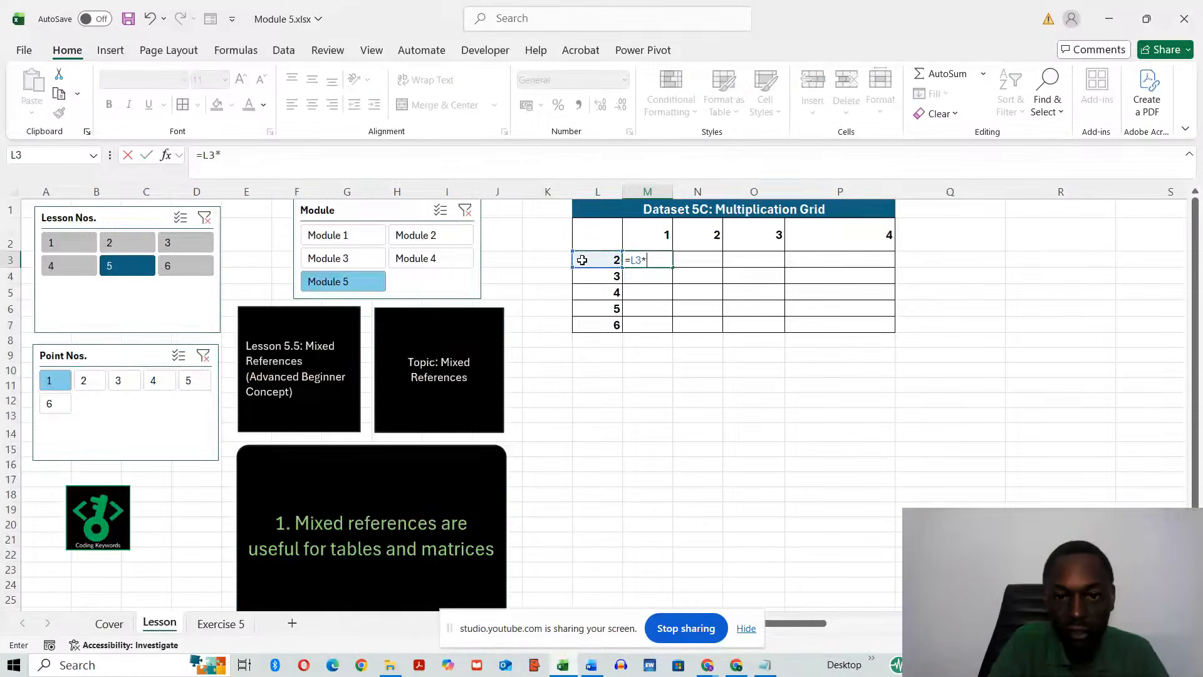
{"action": "left_click", "coordinate": [652, 233]}
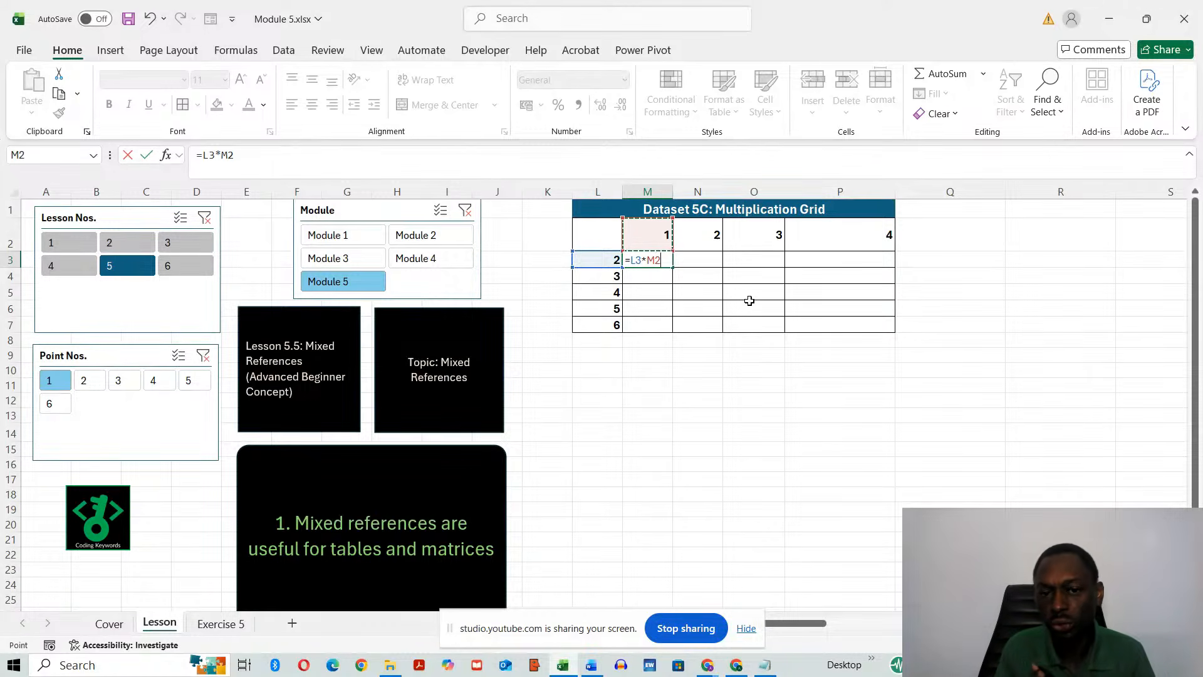
{"action": "key", "text": "Return"}
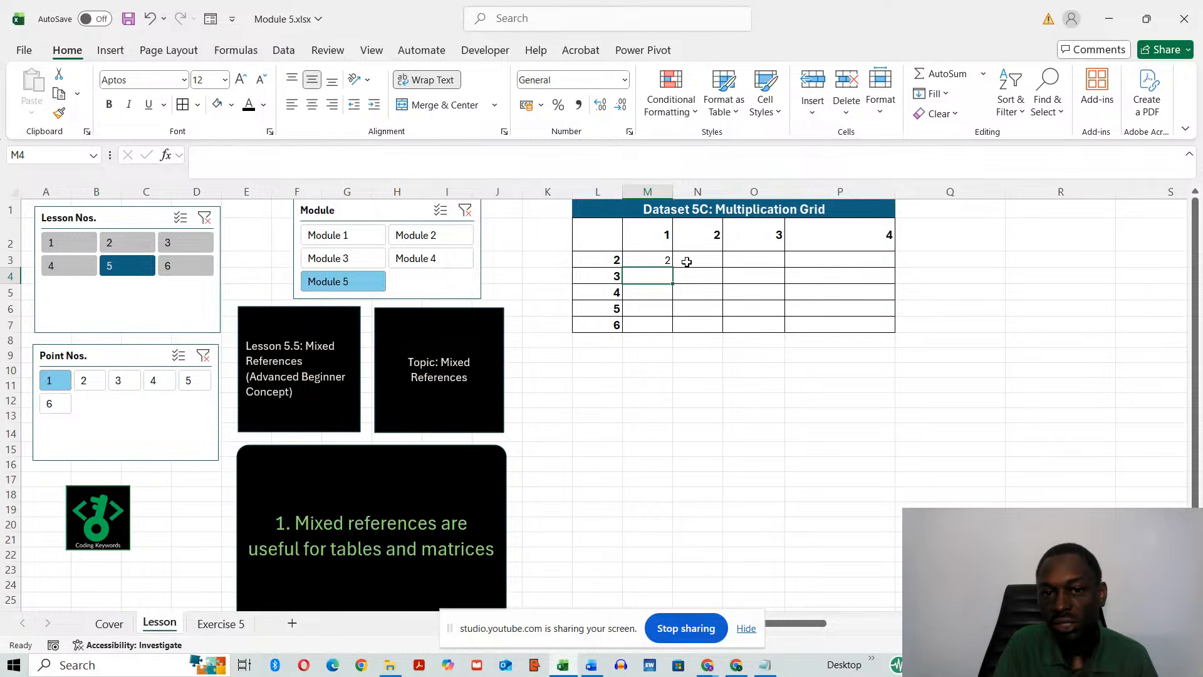
Change the formula in M3 to =$L3*M$2 so column L and row 2 are locked.
{"action": "left_click", "coordinate": [664, 259]}
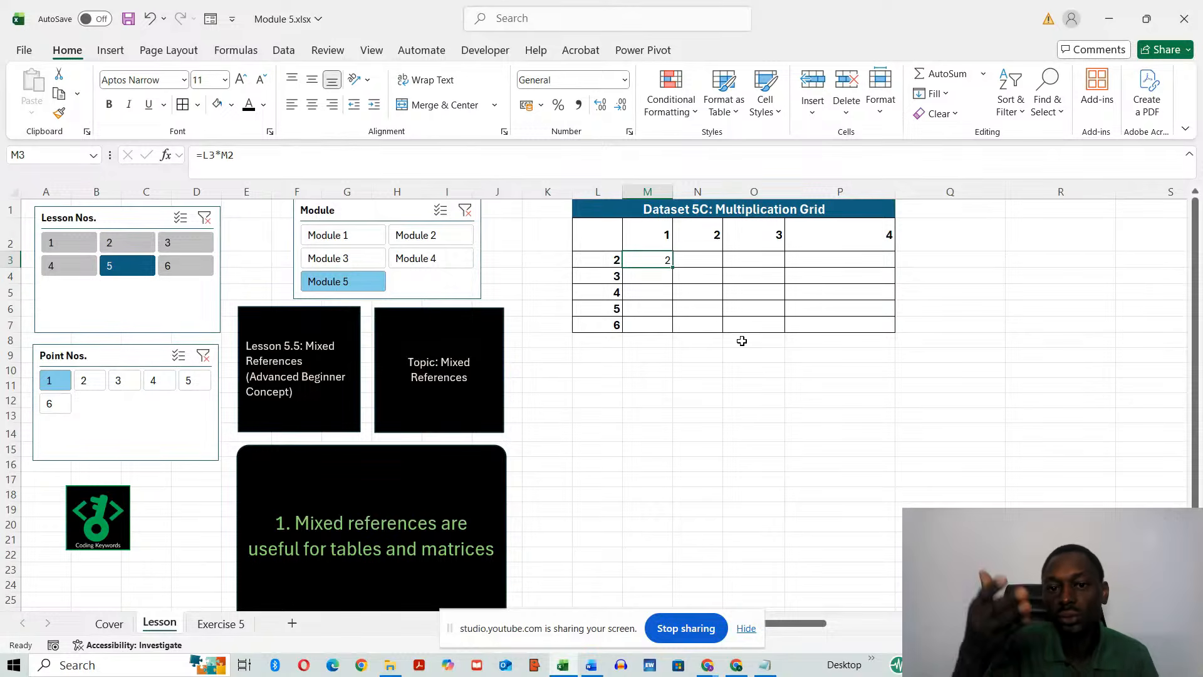
{"action": "double_click", "coordinate": [656, 258]}
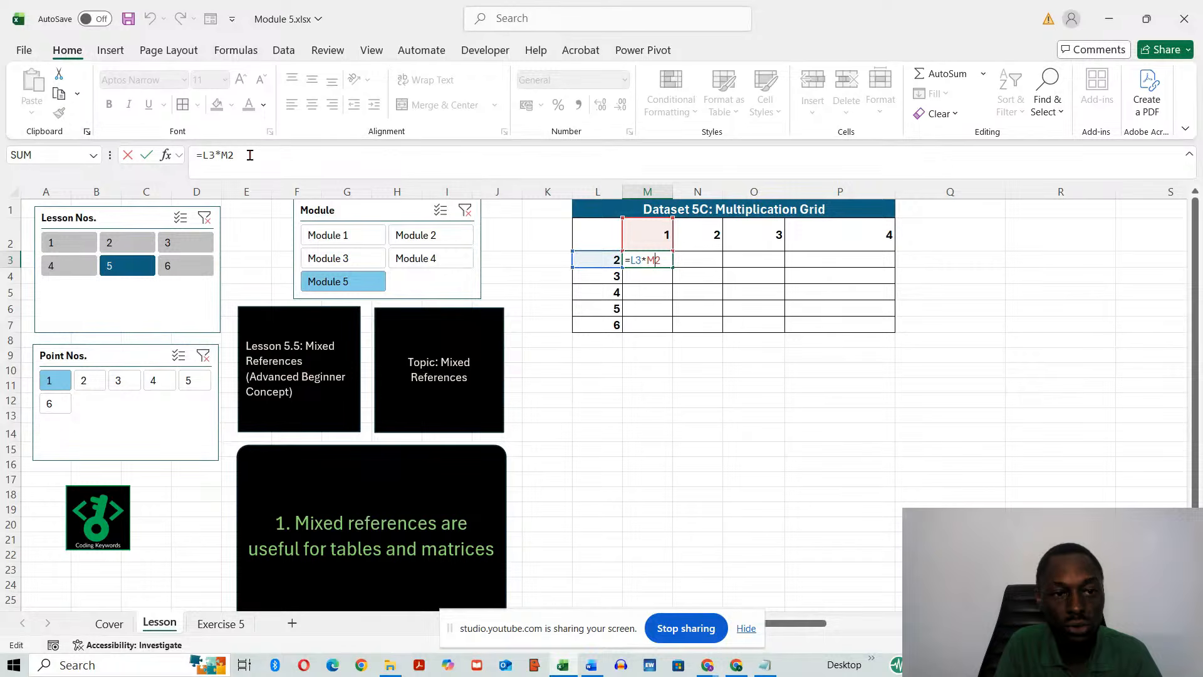
{"action": "left_click", "coordinate": [204, 154]}
{"action": "type", "text": "$"}
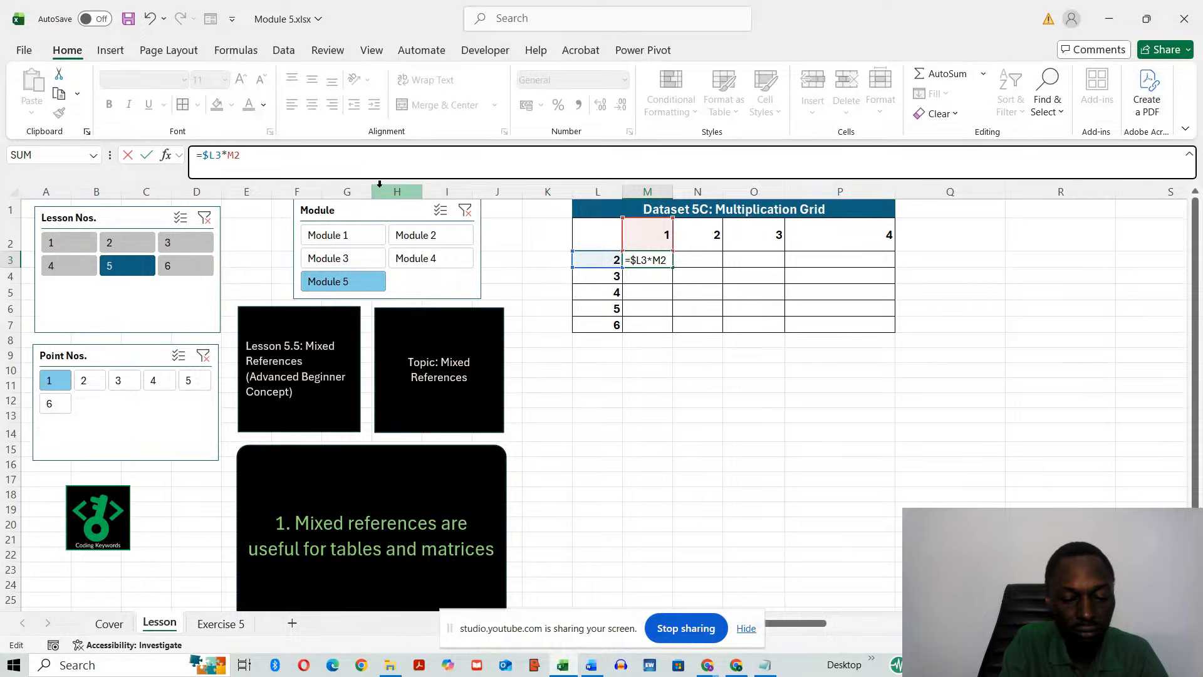
{"action": "type", "text": "$"}
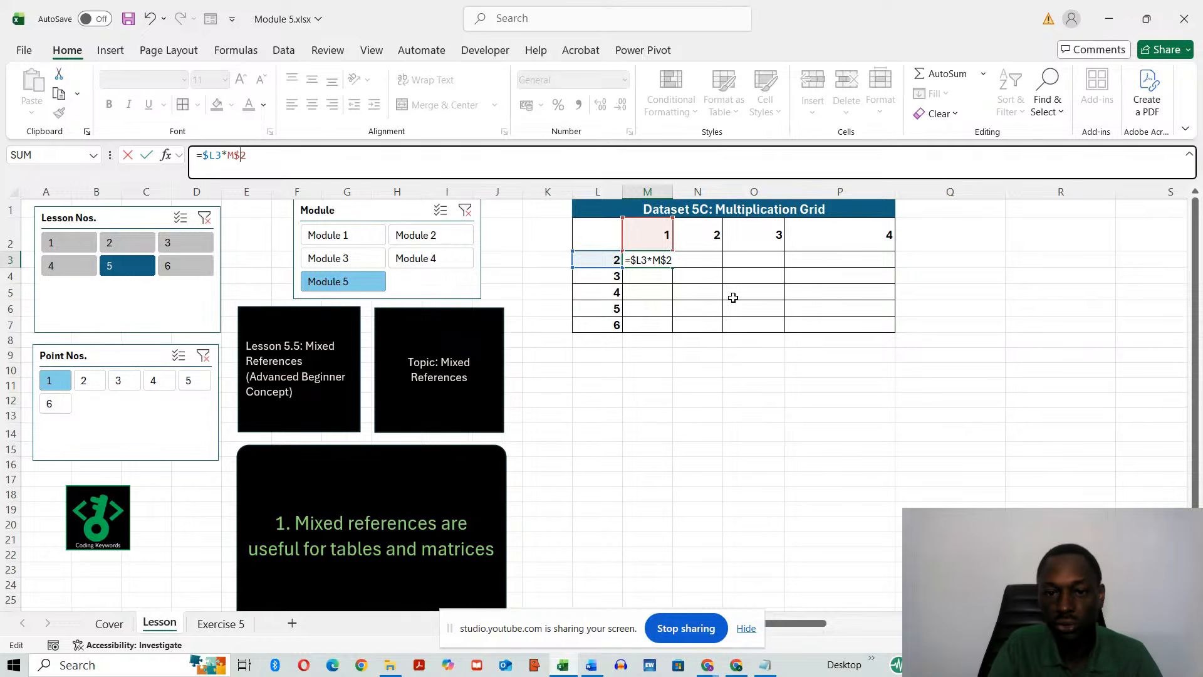
{"action": "key", "text": "Return"}
Fill the M3 formula down to M7 and check the copied formula in each cell of the column.
{"action": "left_click", "coordinate": [664, 258]}
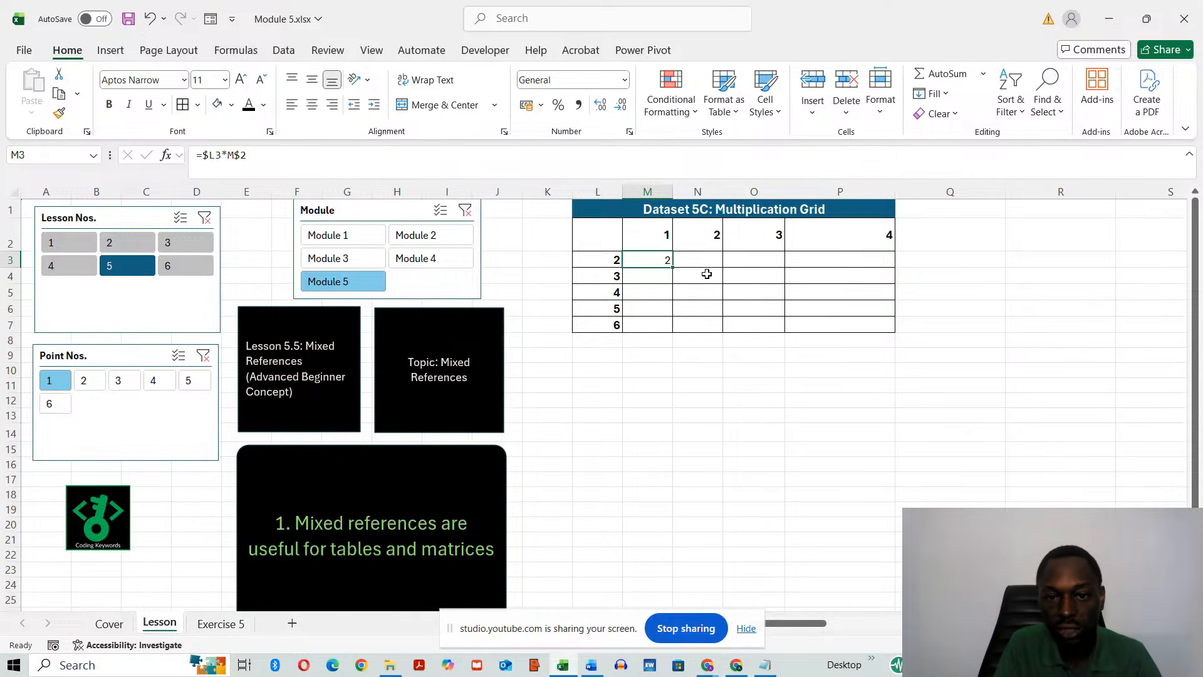
{"action": "left_click_drag", "start_coordinate": [672, 266], "coordinate": [671, 327]}
{"action": "left_click", "coordinate": [698, 415]}
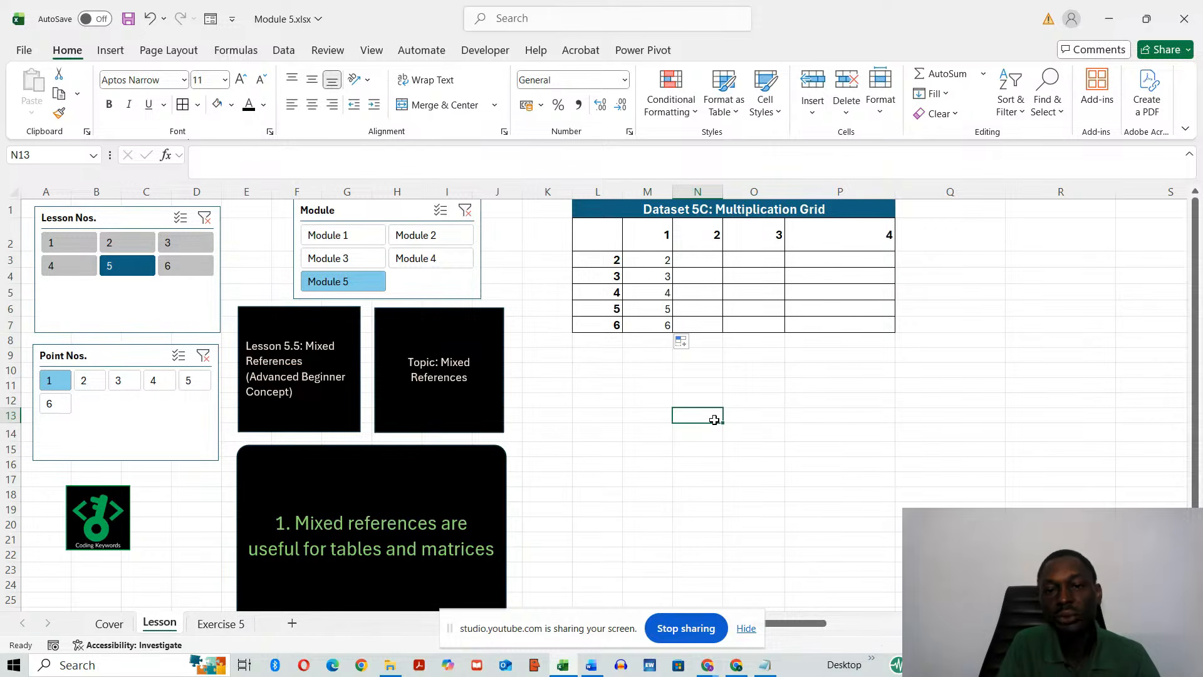
{"action": "left_click", "coordinate": [658, 259]}
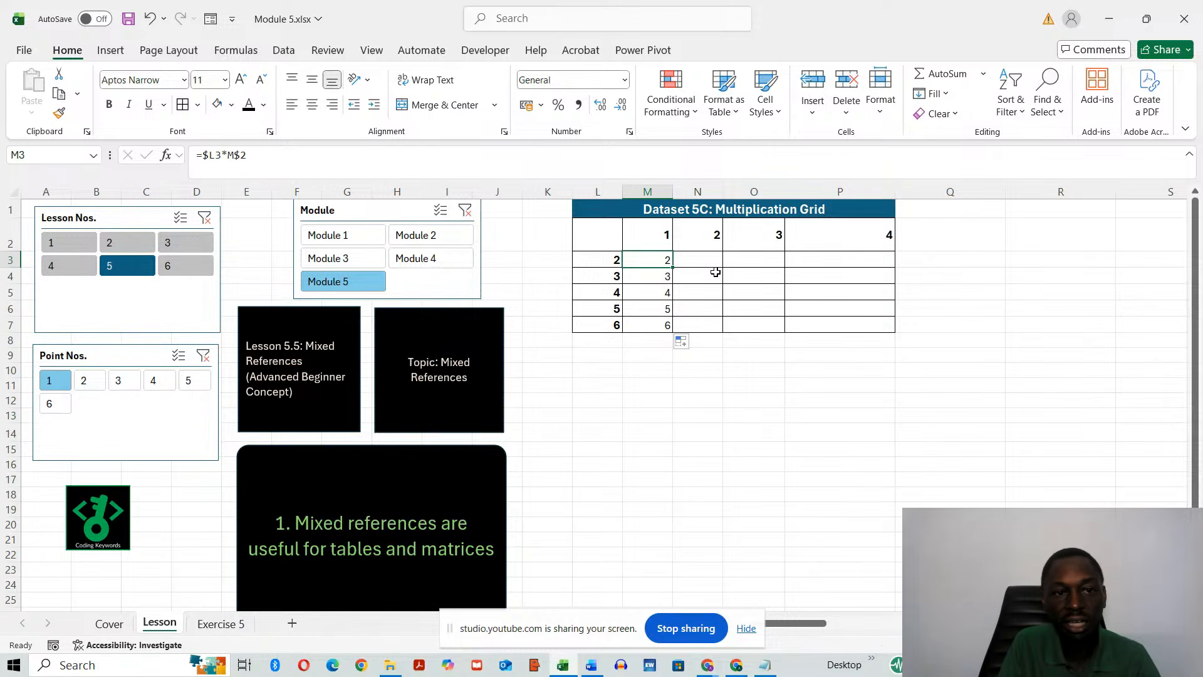
{"action": "key", "text": "Down"}
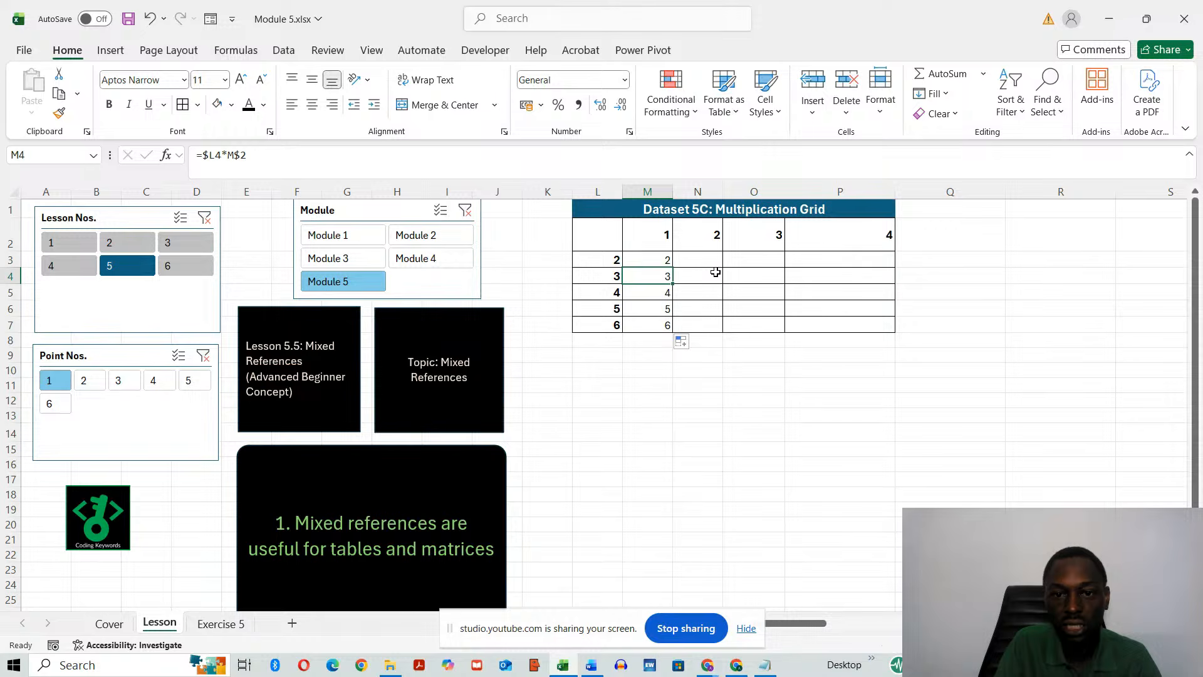
{"action": "key", "text": "Down"}
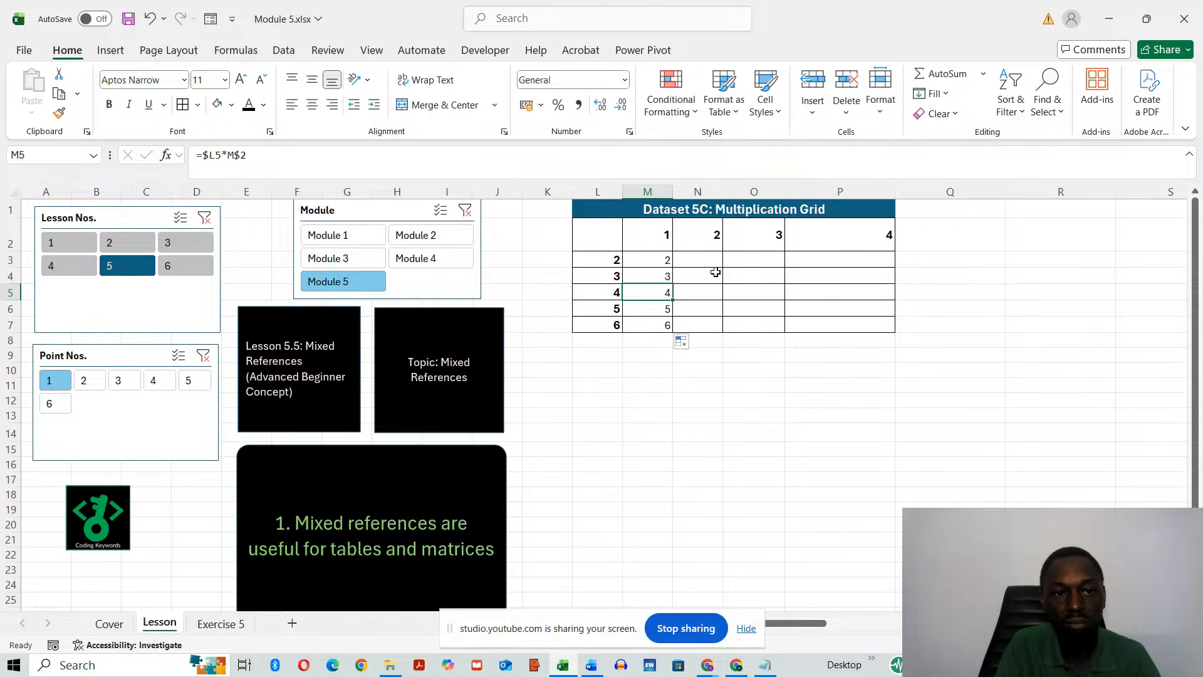
{"action": "key", "text": "Down"}
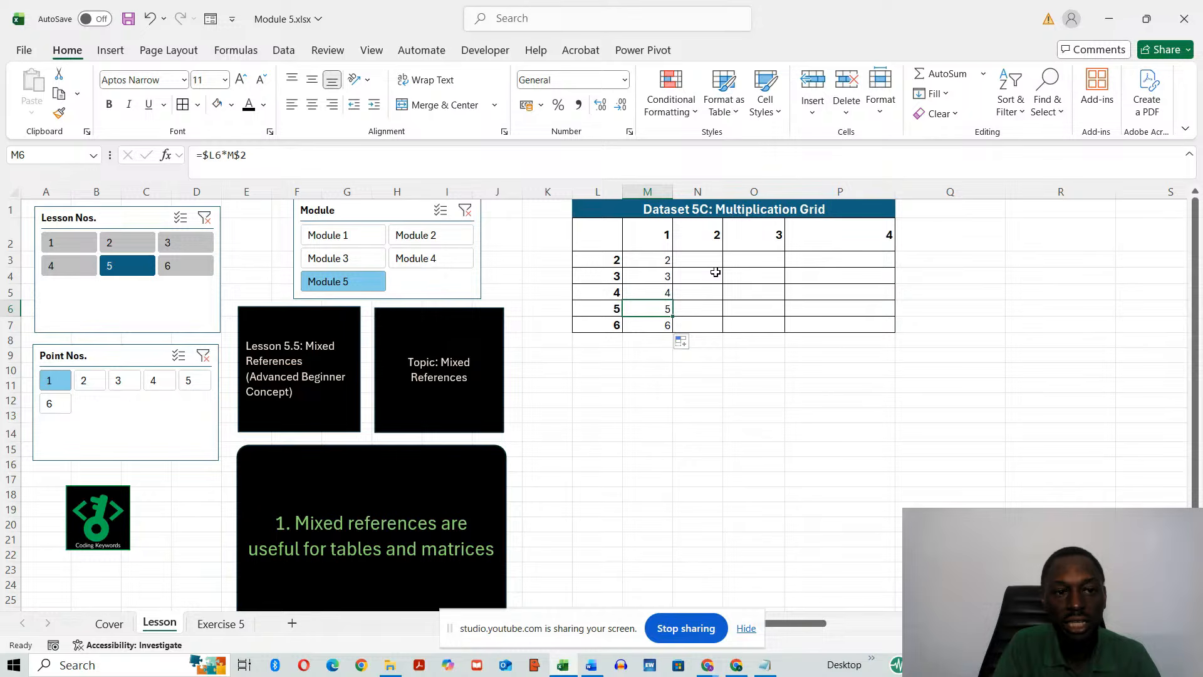
{"action": "key", "text": "Down"}
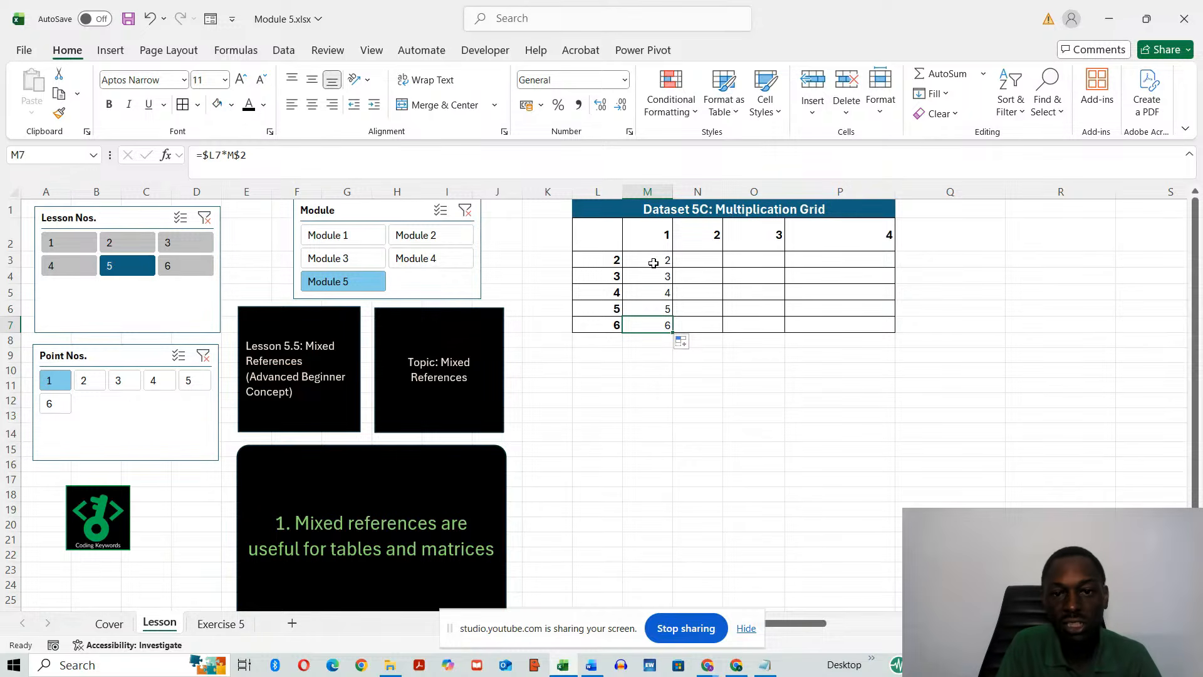
Fill the M3 formula across to P3 and check the copied formulas along row 3.
{"action": "left_click", "coordinate": [658, 255]}
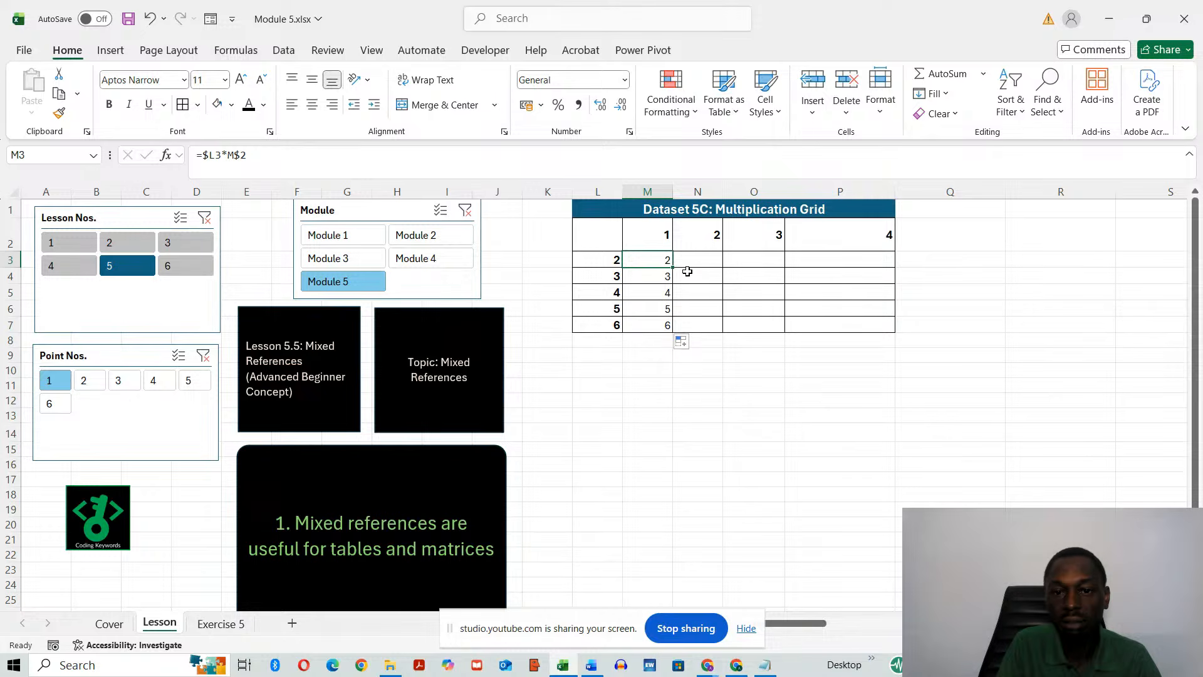
{"action": "left_click_drag", "start_coordinate": [674, 265], "coordinate": [857, 279]}
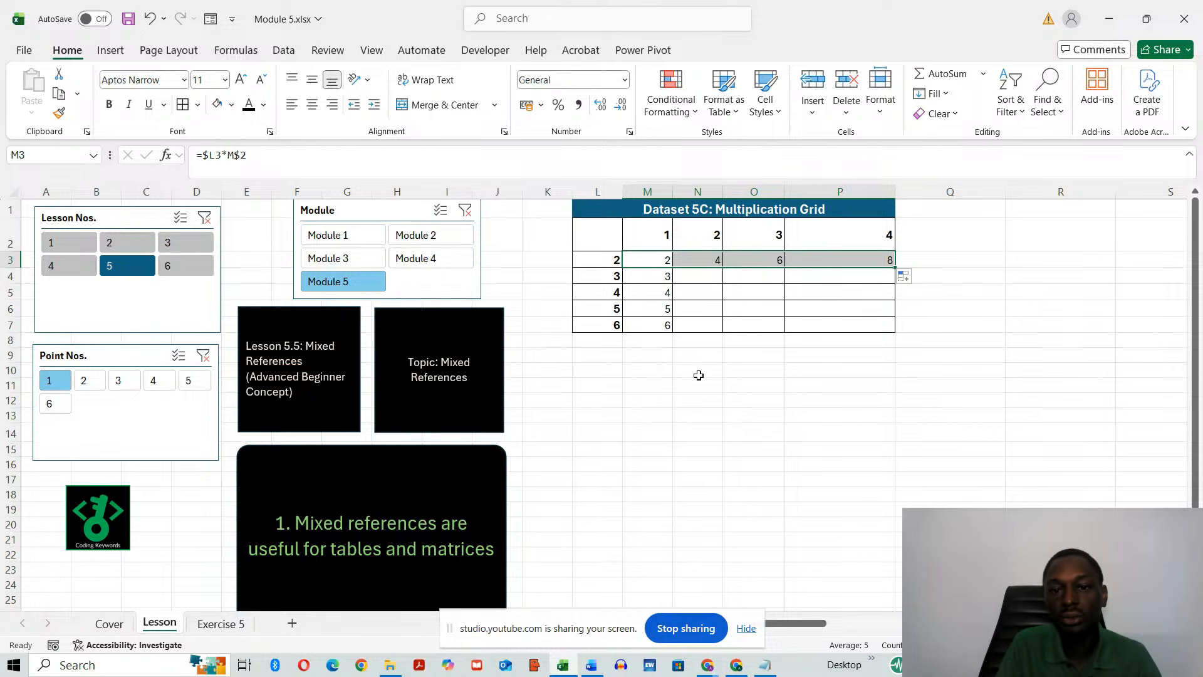
{"action": "left_click", "coordinate": [647, 256]}
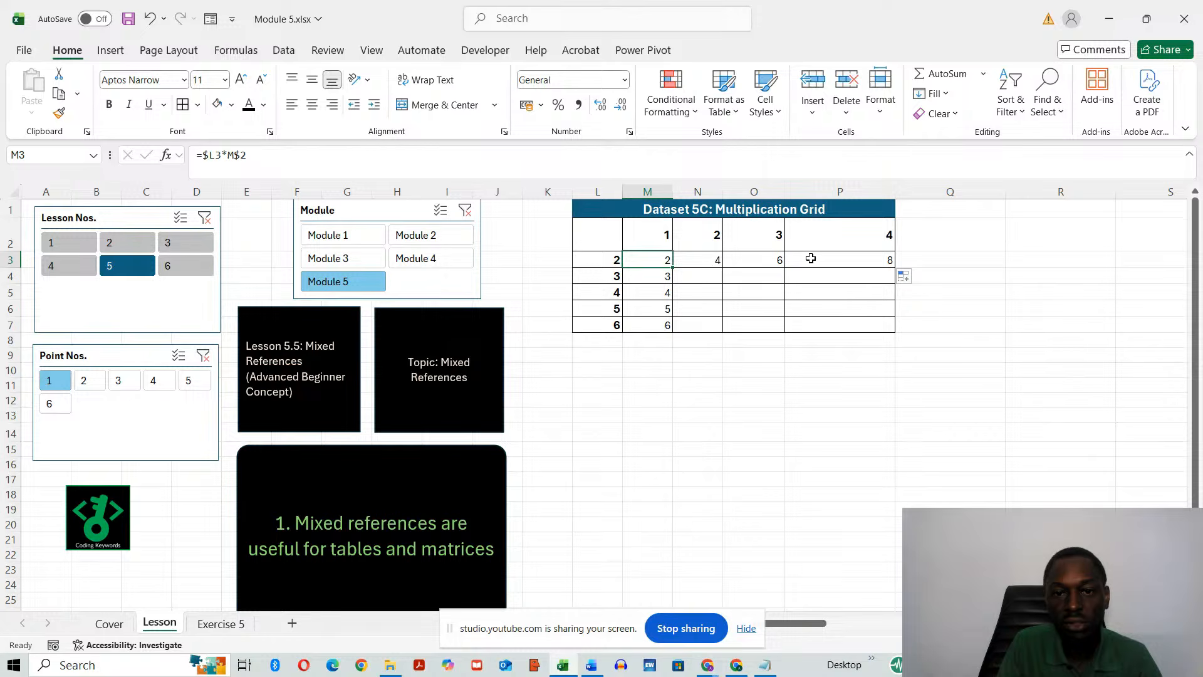
{"action": "key", "text": "Right"}
{"action": "key", "text": "Right"}
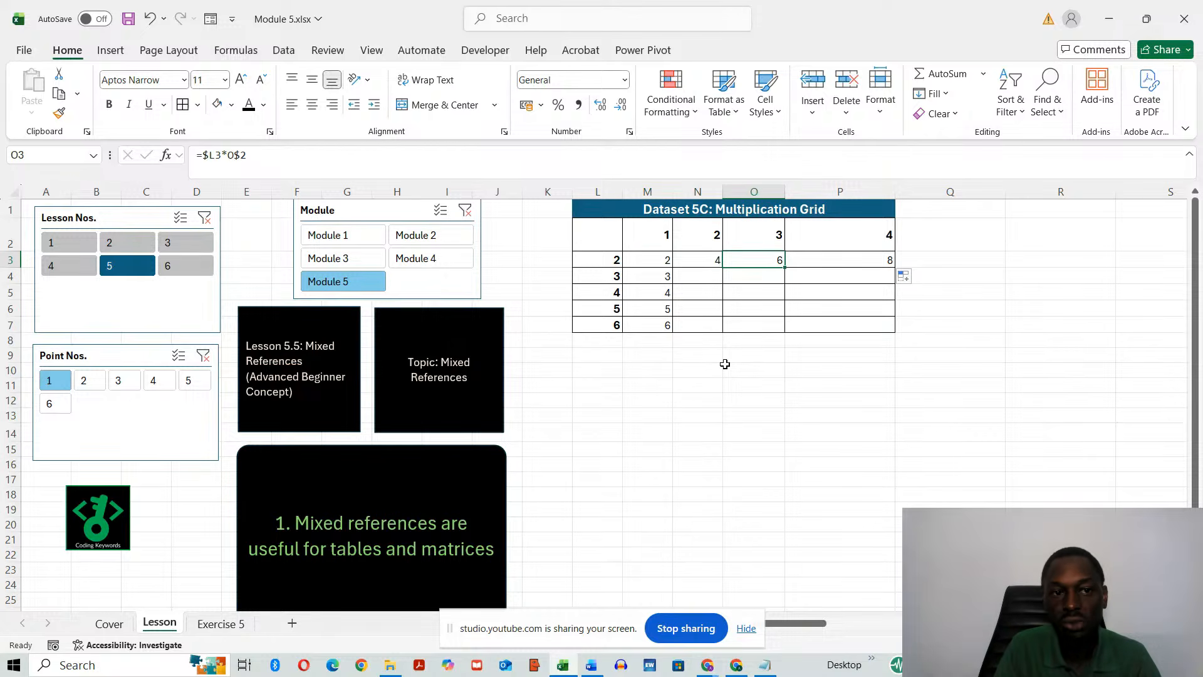
{"action": "key", "text": "Right"}
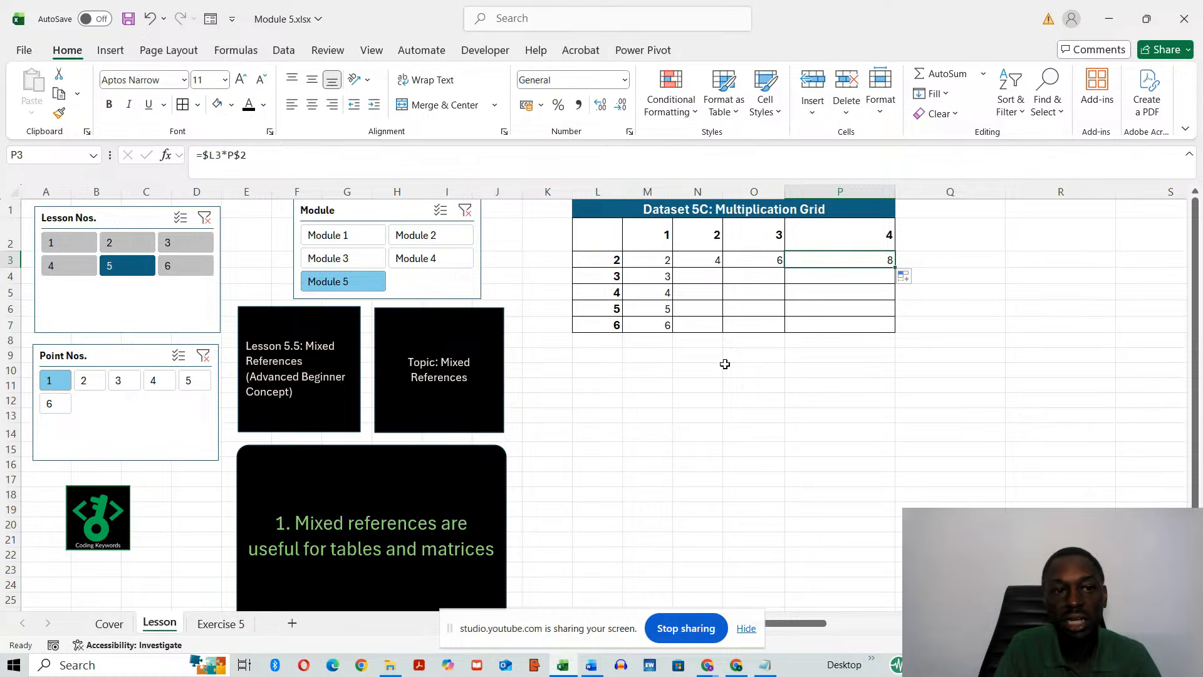
{"action": "double_click", "coordinate": [832, 256]}
{"action": "key", "text": "Return"}
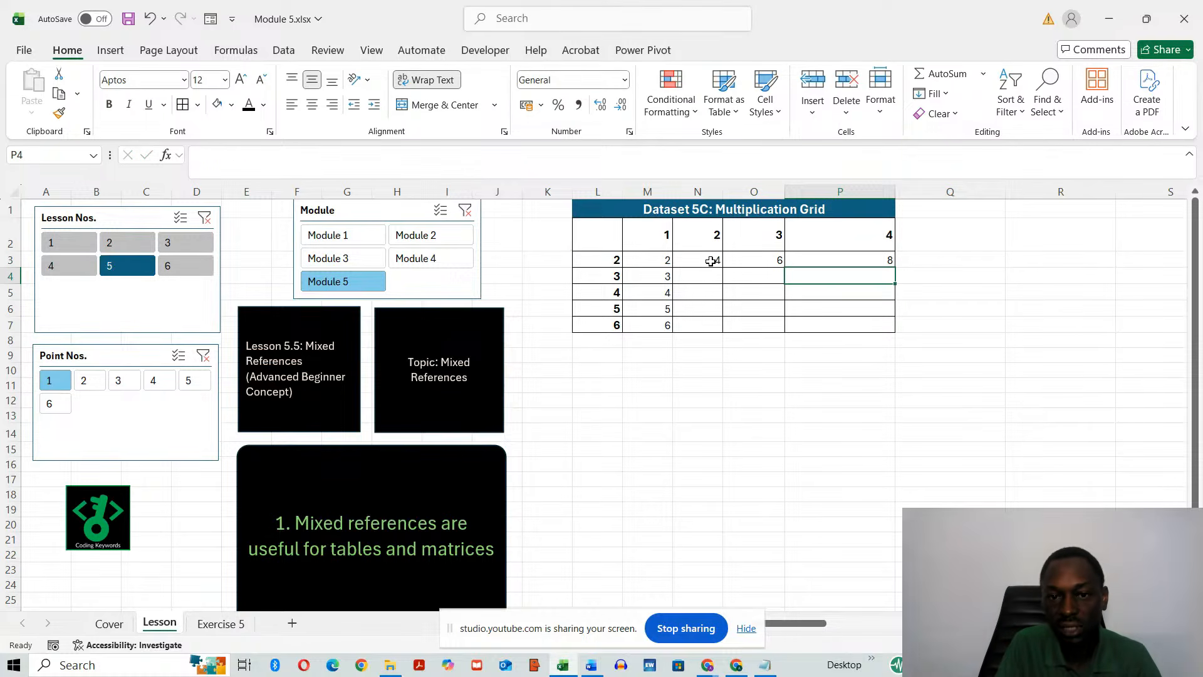
Fill the formulas in M3:M7 across to column P and narrow column P.
{"action": "left_click_drag", "start_coordinate": [667, 258], "coordinate": [659, 325]}
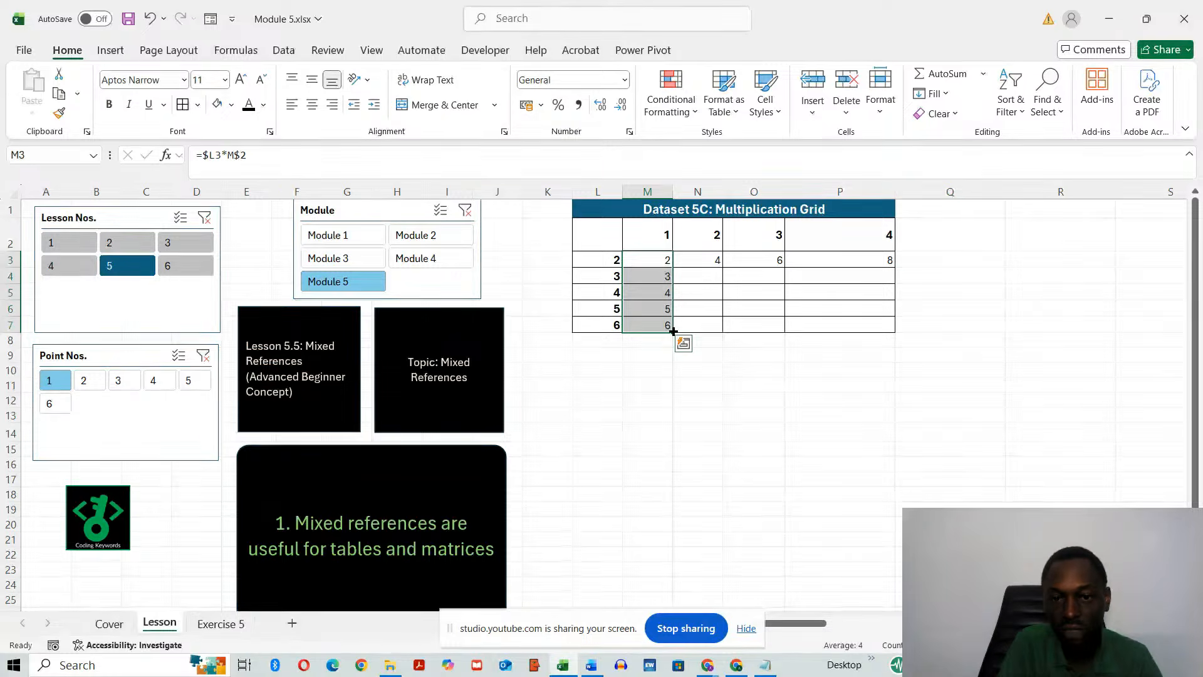
{"action": "left_click_drag", "start_coordinate": [675, 331], "coordinate": [865, 351]}
{"action": "left_click_drag", "start_coordinate": [895, 192], "coordinate": [851, 192]}
{"action": "left_click", "coordinate": [865, 448]}
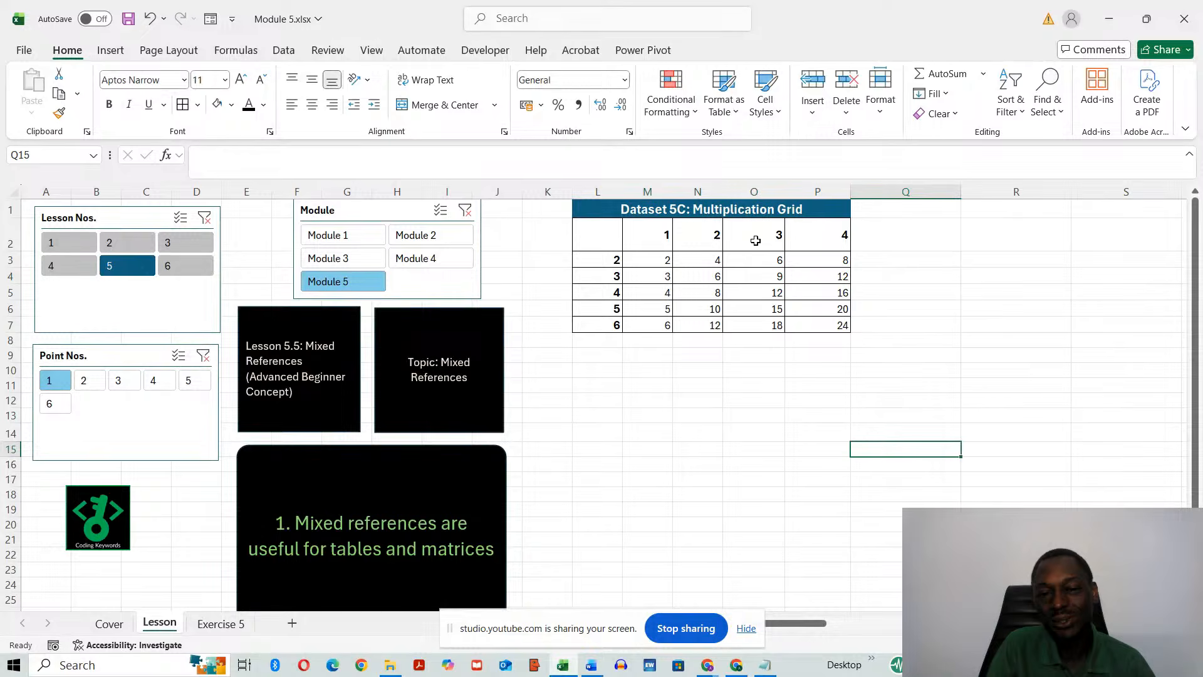
Examine the mixed references in M3's formula against the header cells L3 and M2.
{"action": "left_click", "coordinate": [662, 259]}
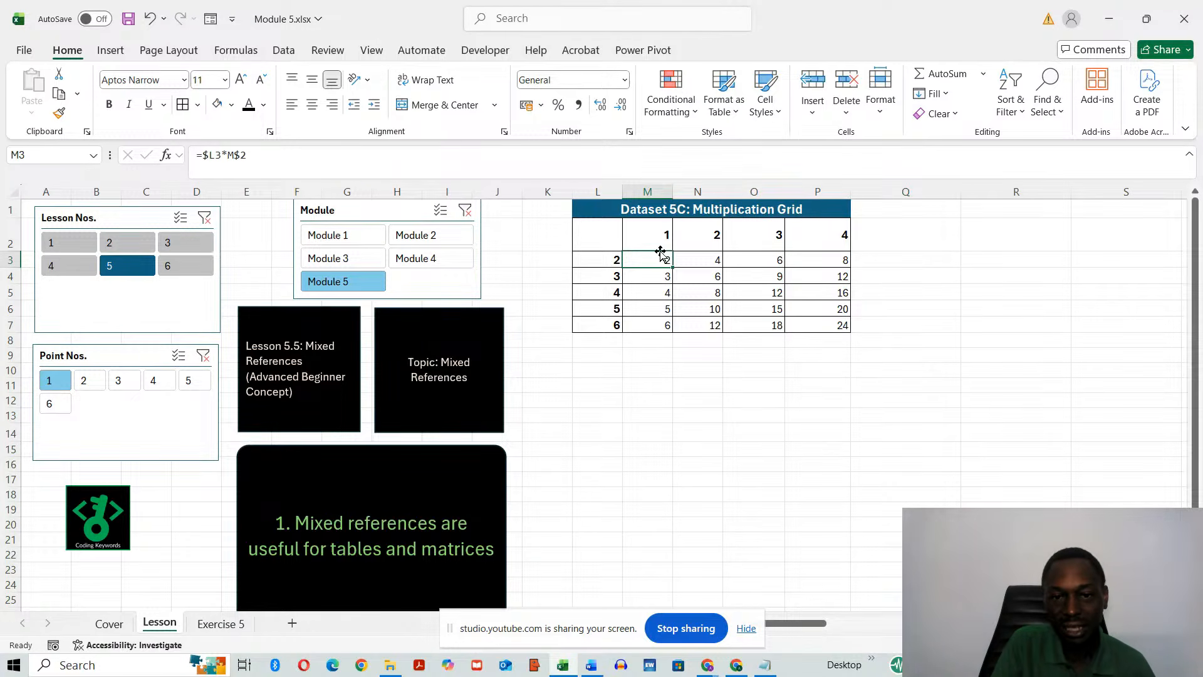
{"action": "left_click", "coordinate": [600, 257]}
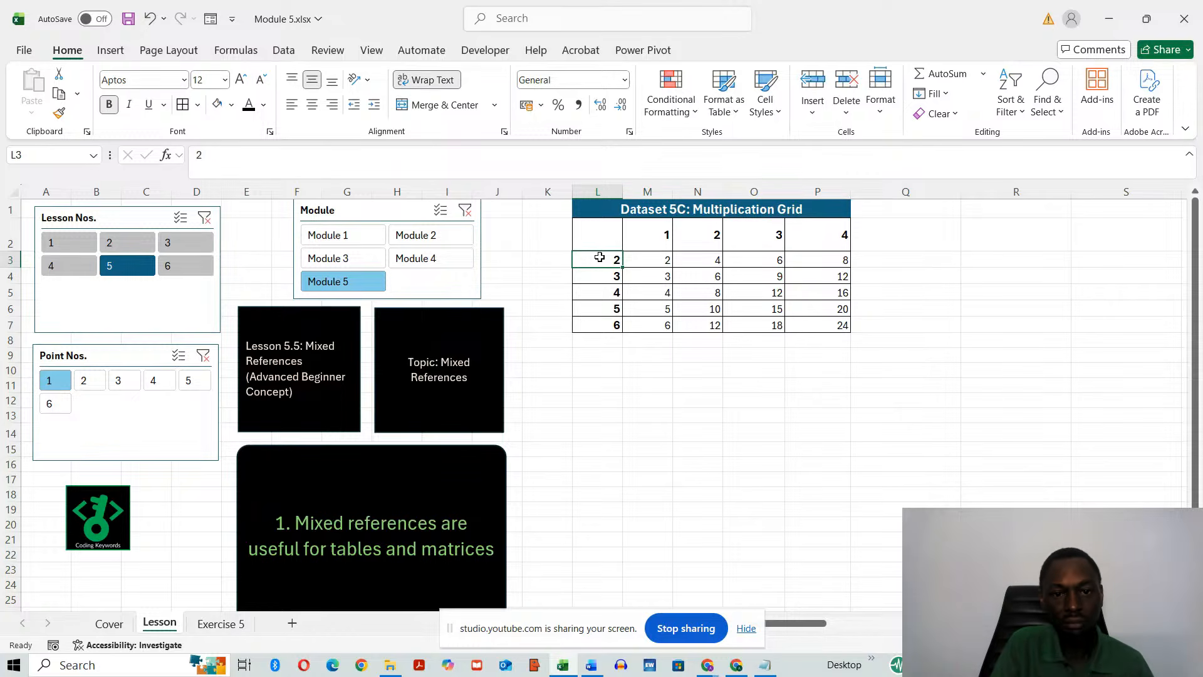
{"action": "left_click", "coordinate": [662, 233]}
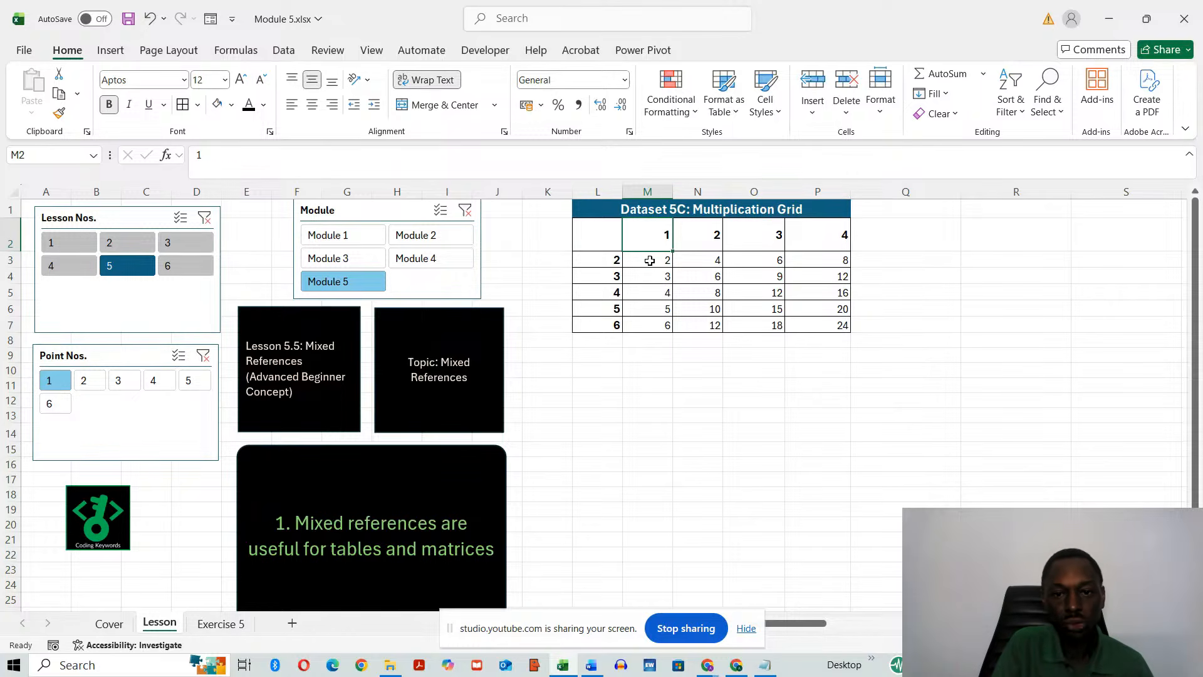
{"action": "double_click", "coordinate": [652, 259]}
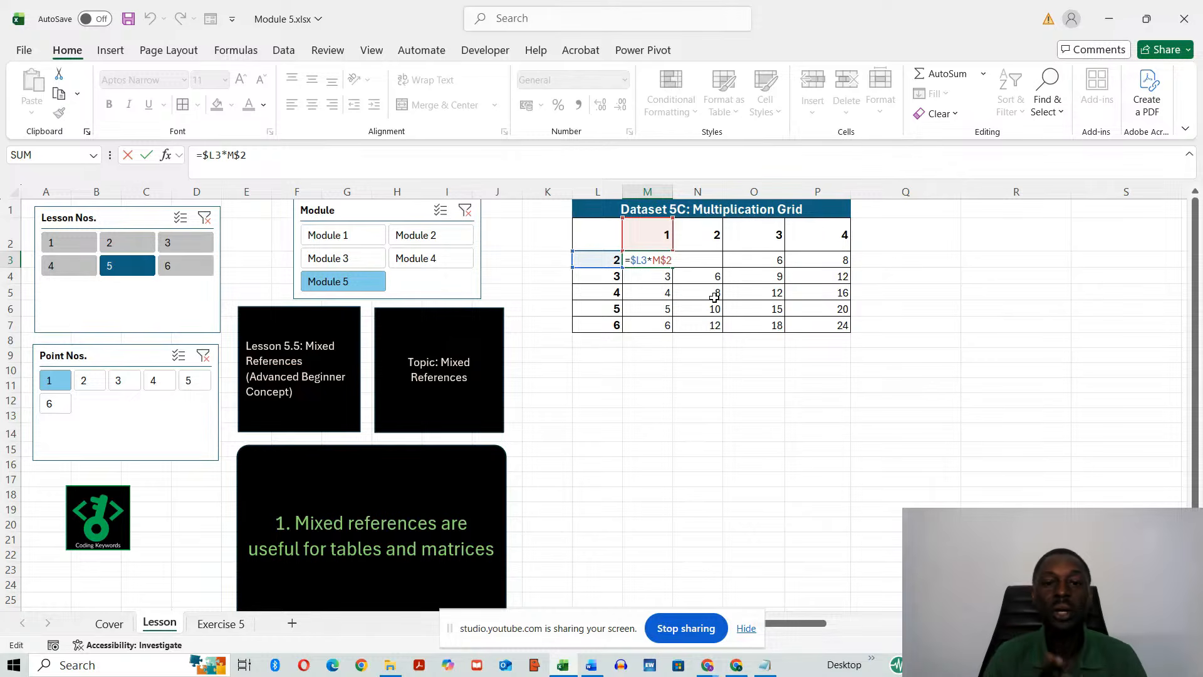
{"action": "key", "text": "Return"}
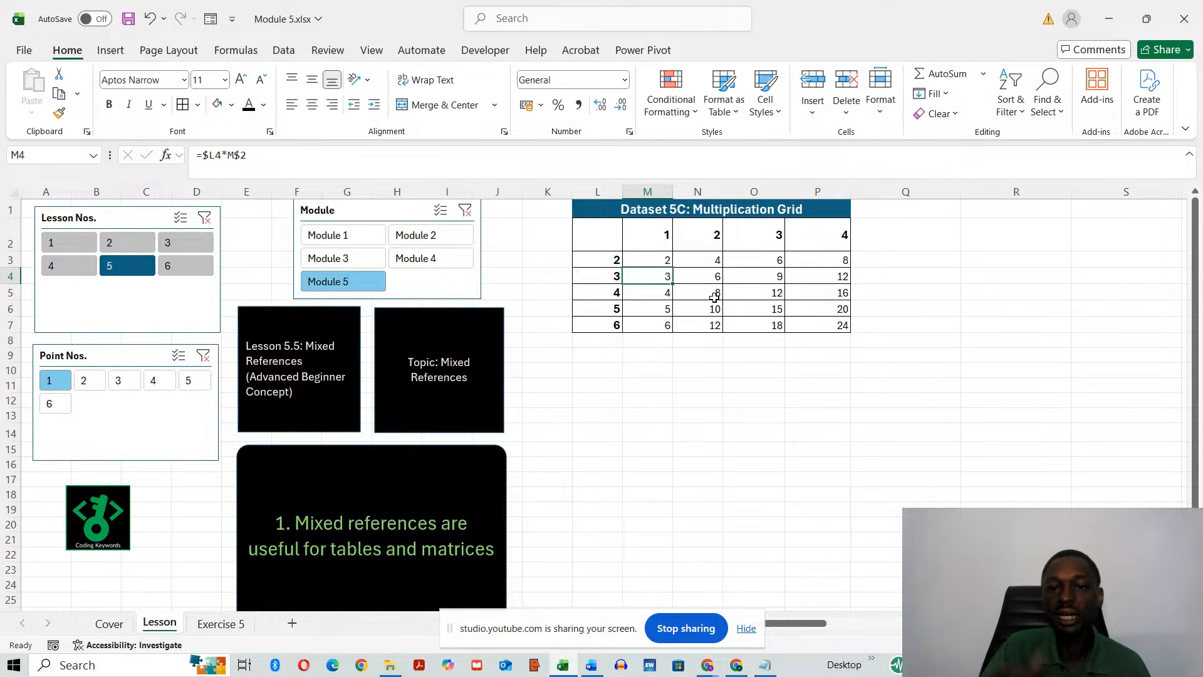
Compare the formulas in M3 and M4 to see how the mixed references behave when copied down.
{"action": "left_click", "coordinate": [661, 261]}
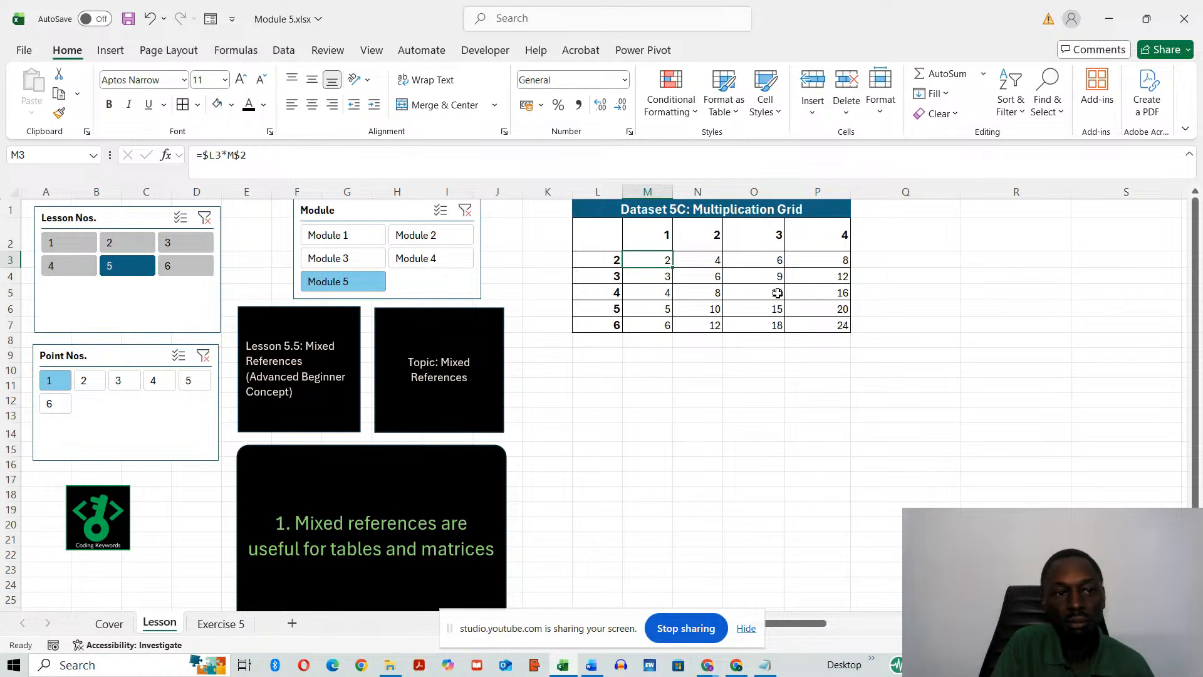
{"action": "key", "text": "Down"}
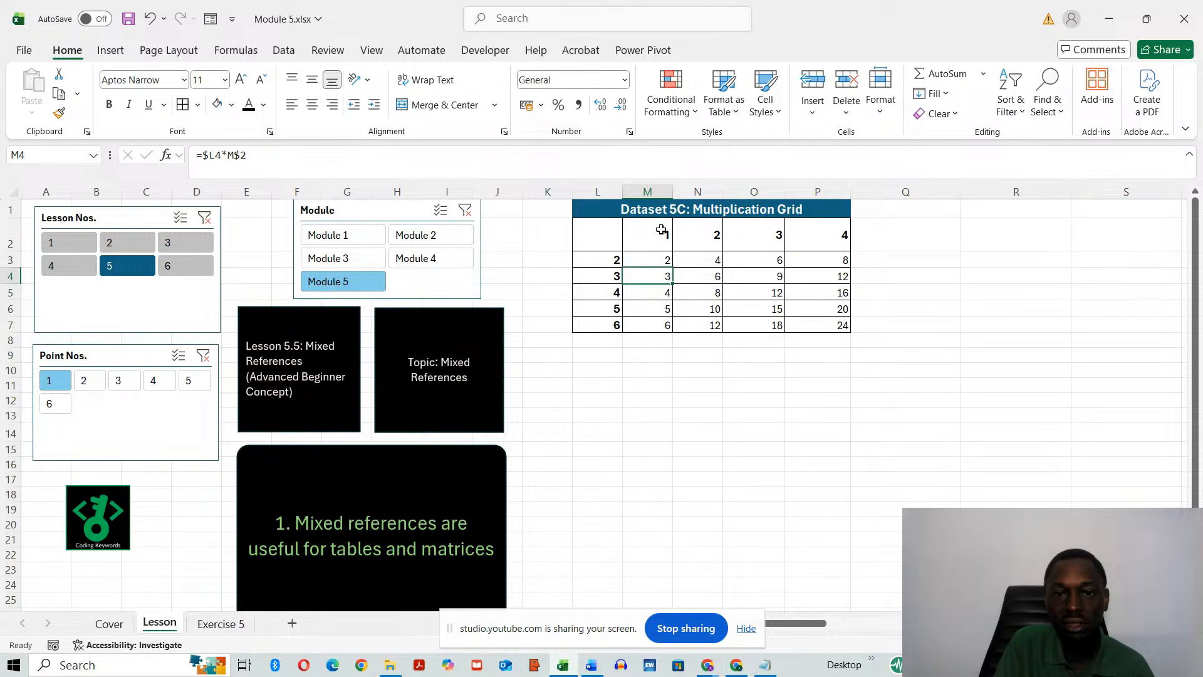
{"action": "double_click", "coordinate": [656, 273]}
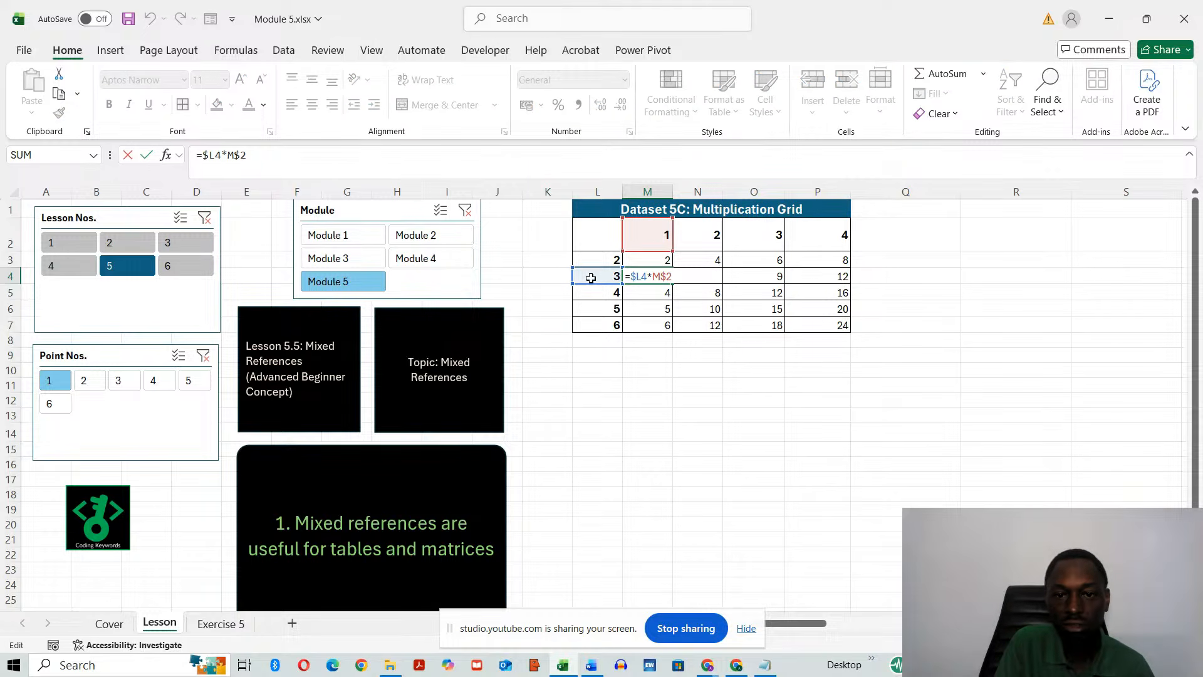
{"action": "key", "text": "Return"}
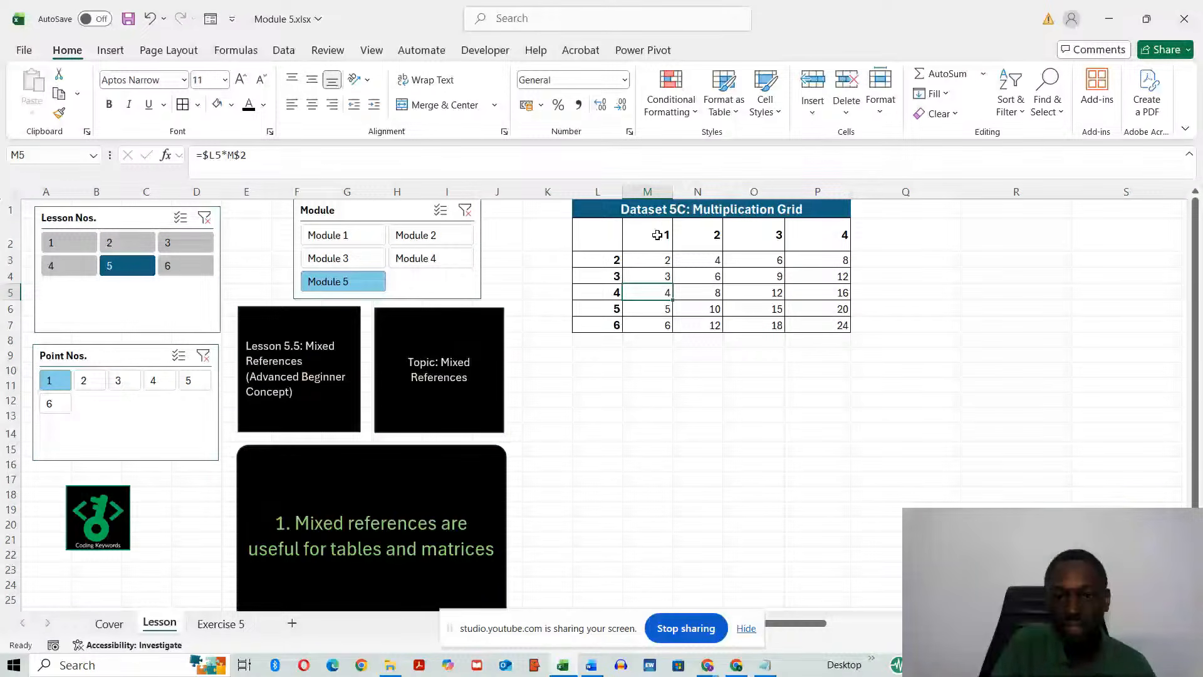
{"action": "double_click", "coordinate": [655, 259]}
{"action": "key", "text": "Return"}
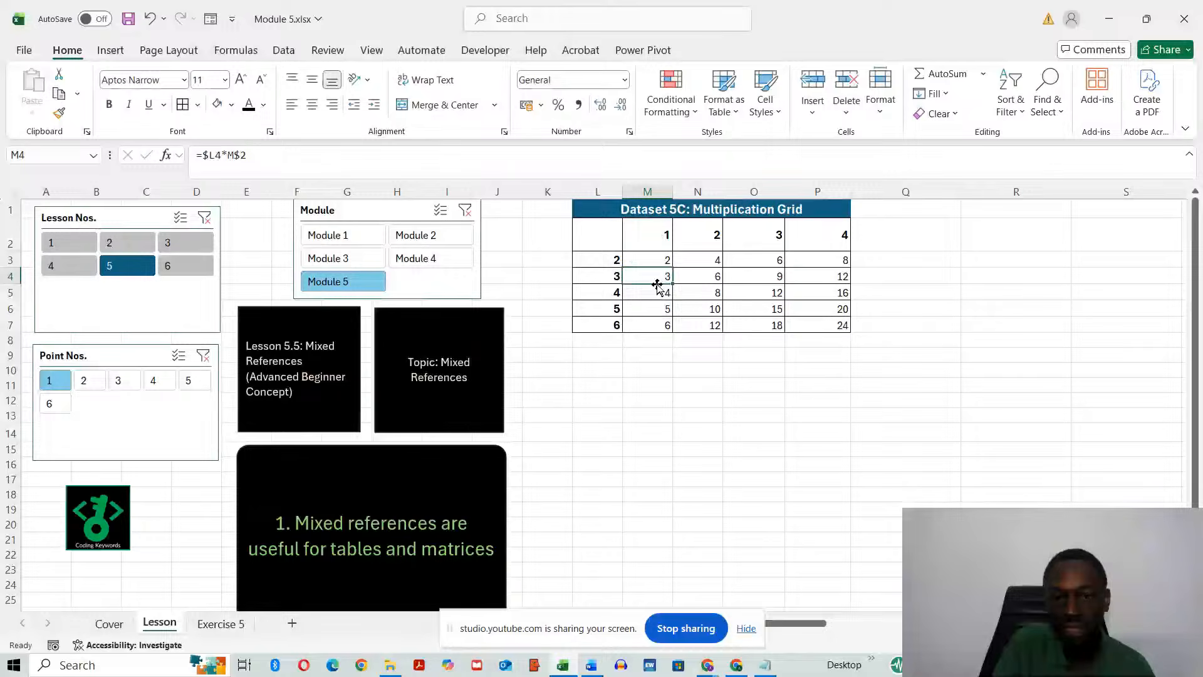
{"action": "double_click", "coordinate": [658, 279]}
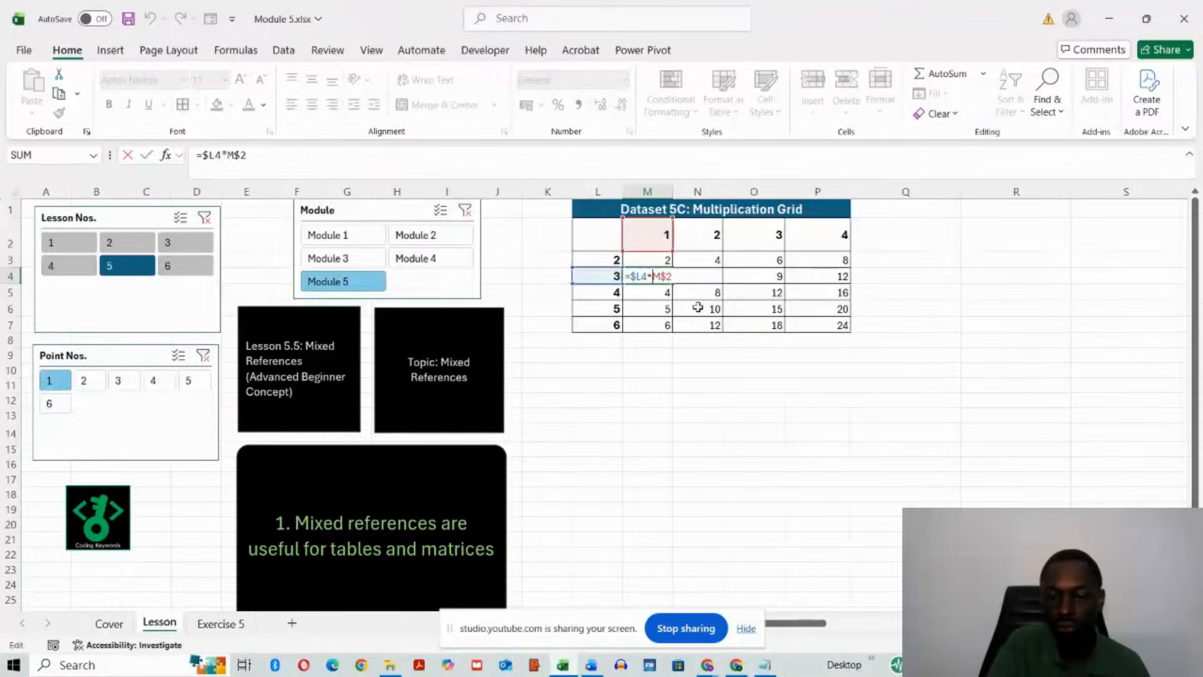
{"action": "key", "text": "Return"}
Compare the formulas in M3 and N3 with header cell L3 to see how the references behave when copied across.
{"action": "left_click", "coordinate": [667, 262]}
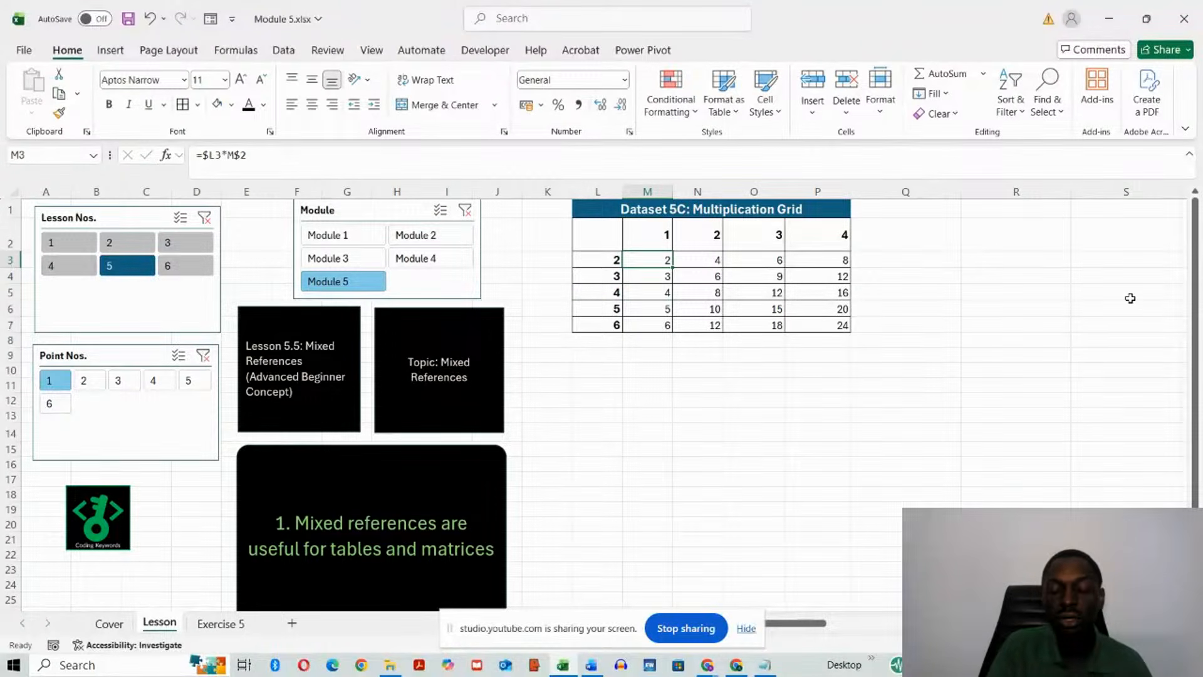
{"action": "key", "text": "Right"}
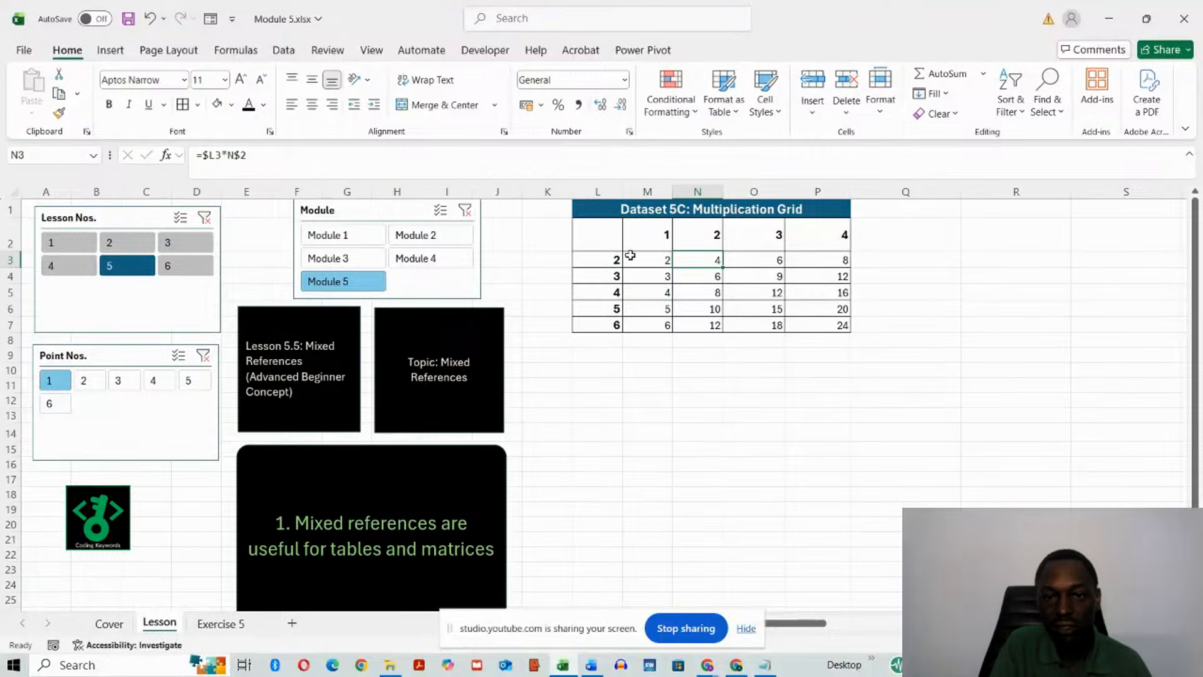
{"action": "left_click", "coordinate": [607, 260]}
{"action": "double_click", "coordinate": [606, 259]}
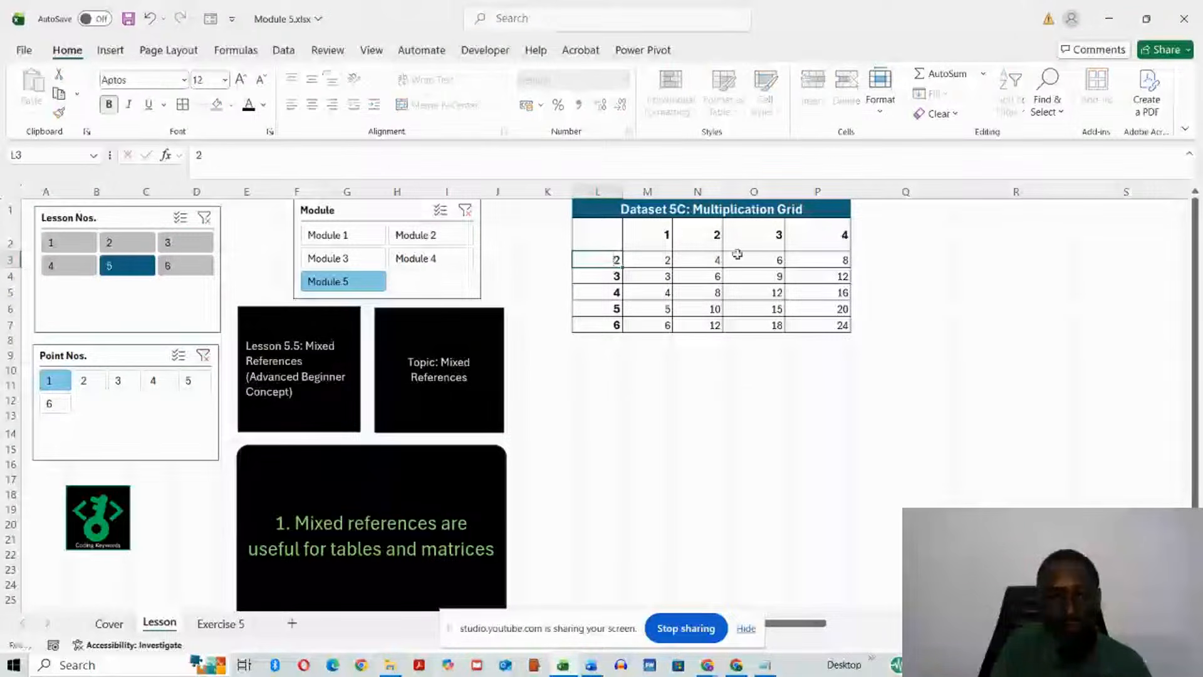
{"action": "double_click", "coordinate": [652, 259]}
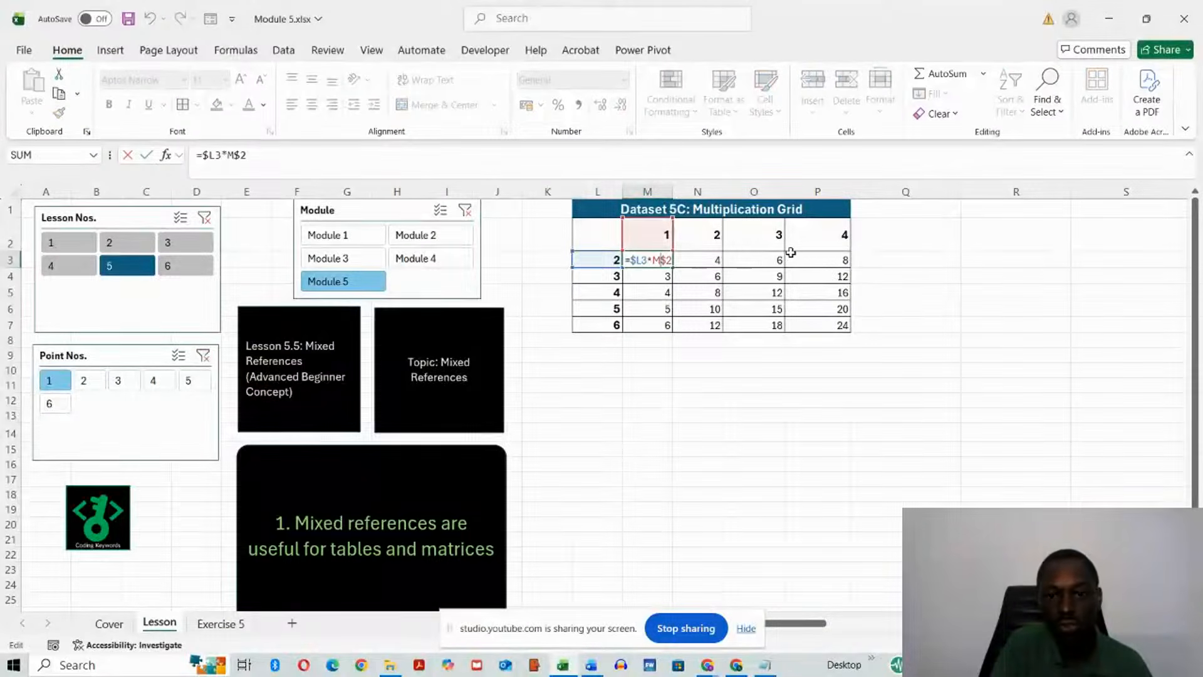
{"action": "key", "text": "Return"}
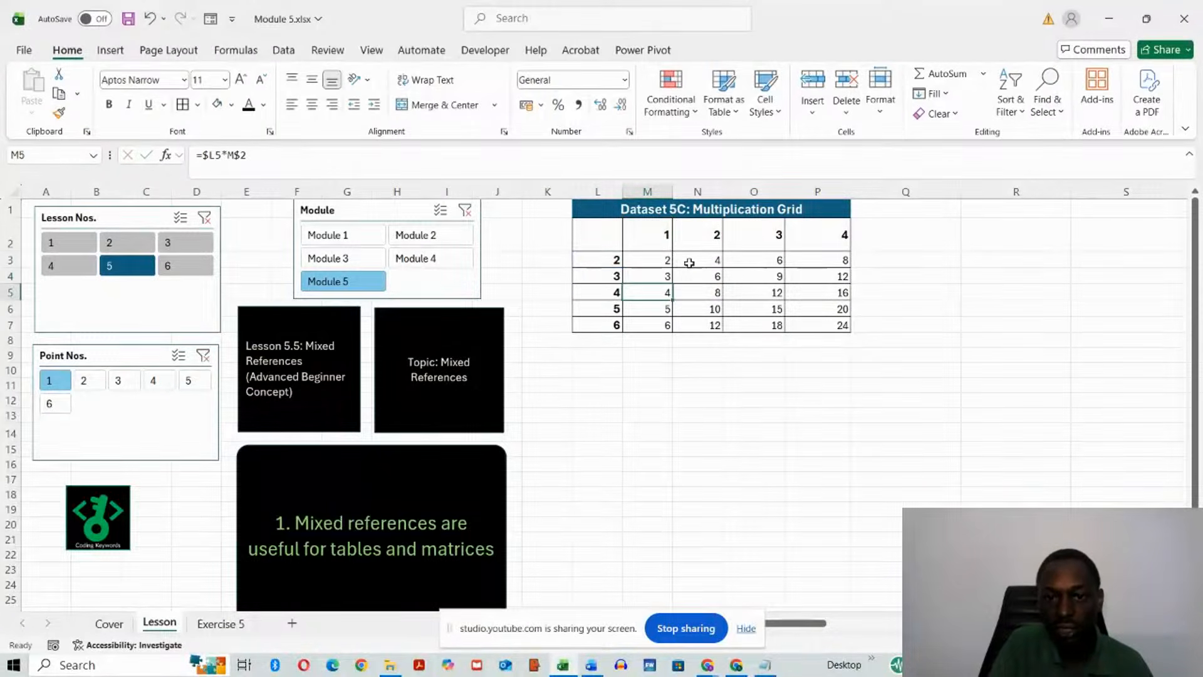
Examine the formulas in N3, O3 and P3 to compare how their mixed references behave when copied across row 3.
{"action": "double_click", "coordinate": [692, 259]}
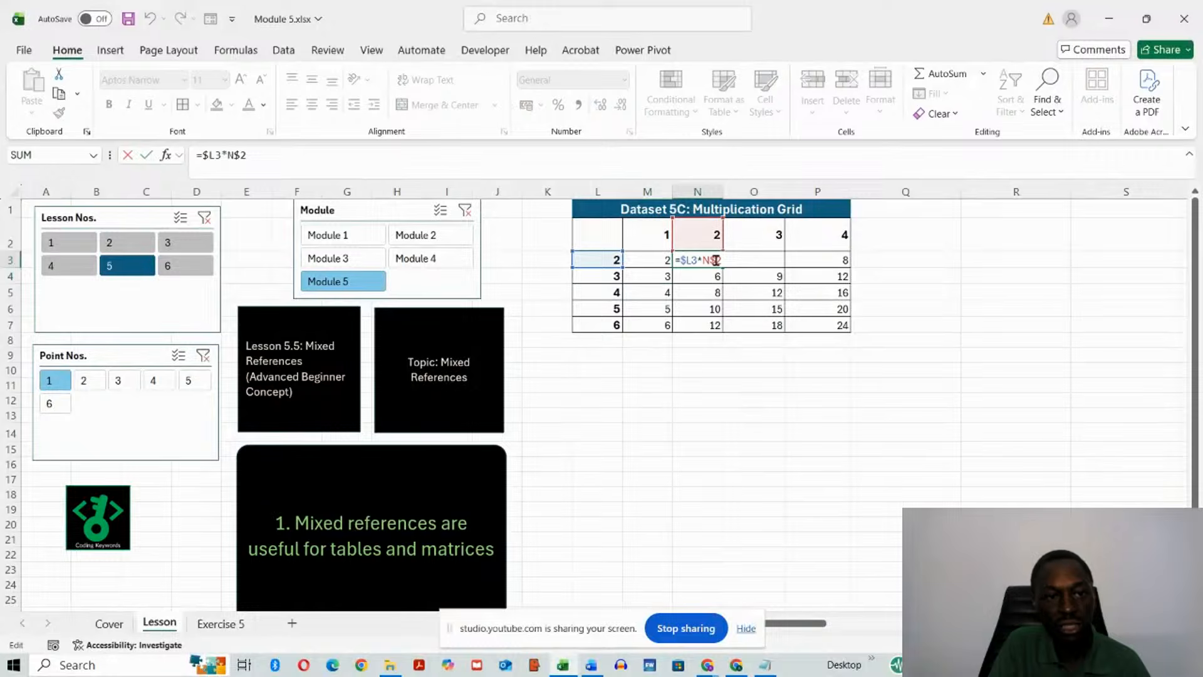
{"action": "key", "text": "Return"}
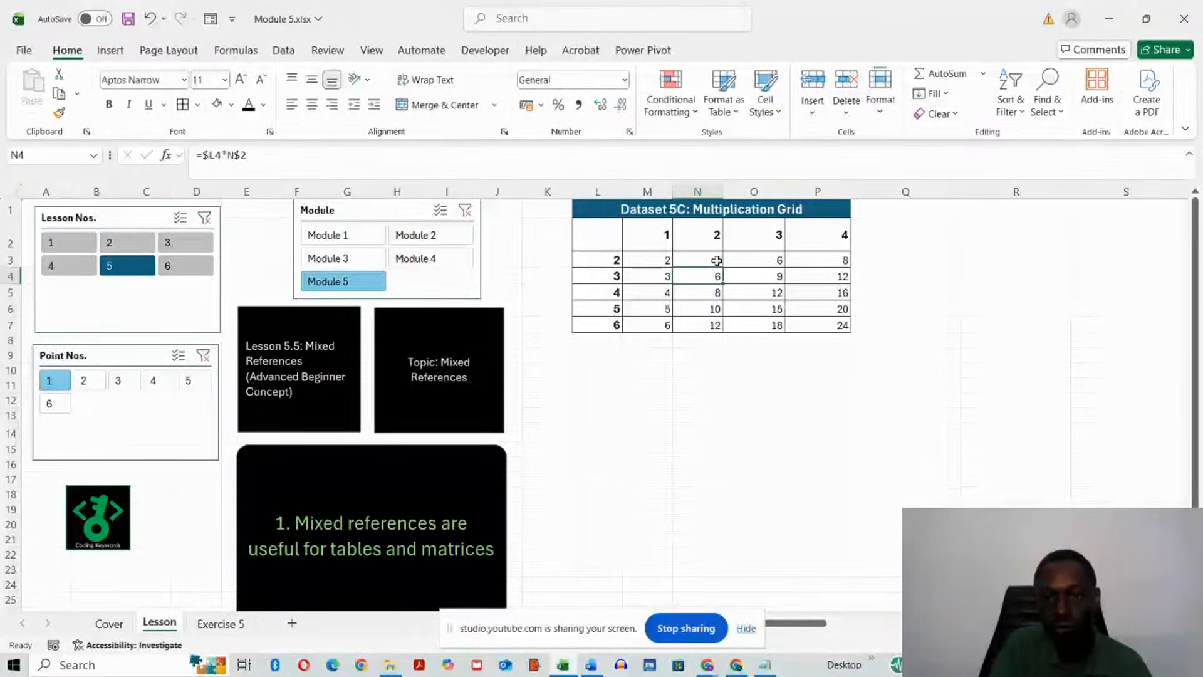
{"action": "double_click", "coordinate": [759, 260]}
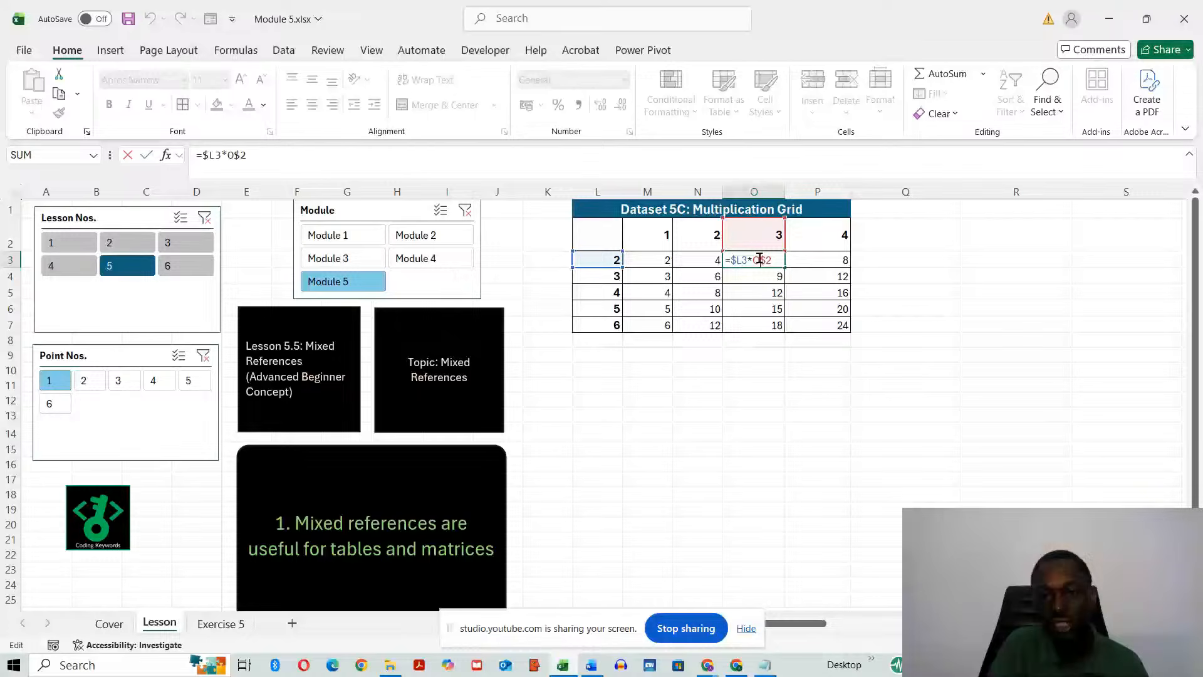
{"action": "double_click", "coordinate": [815, 259]}
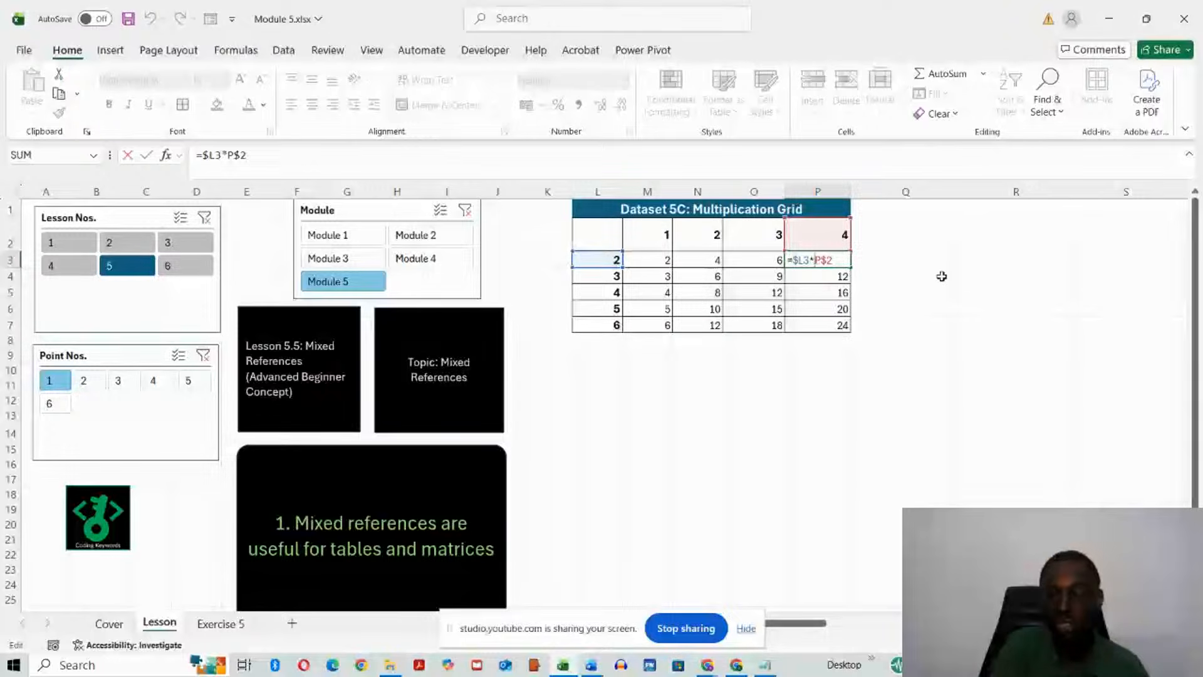
{"action": "key", "text": "Return"}
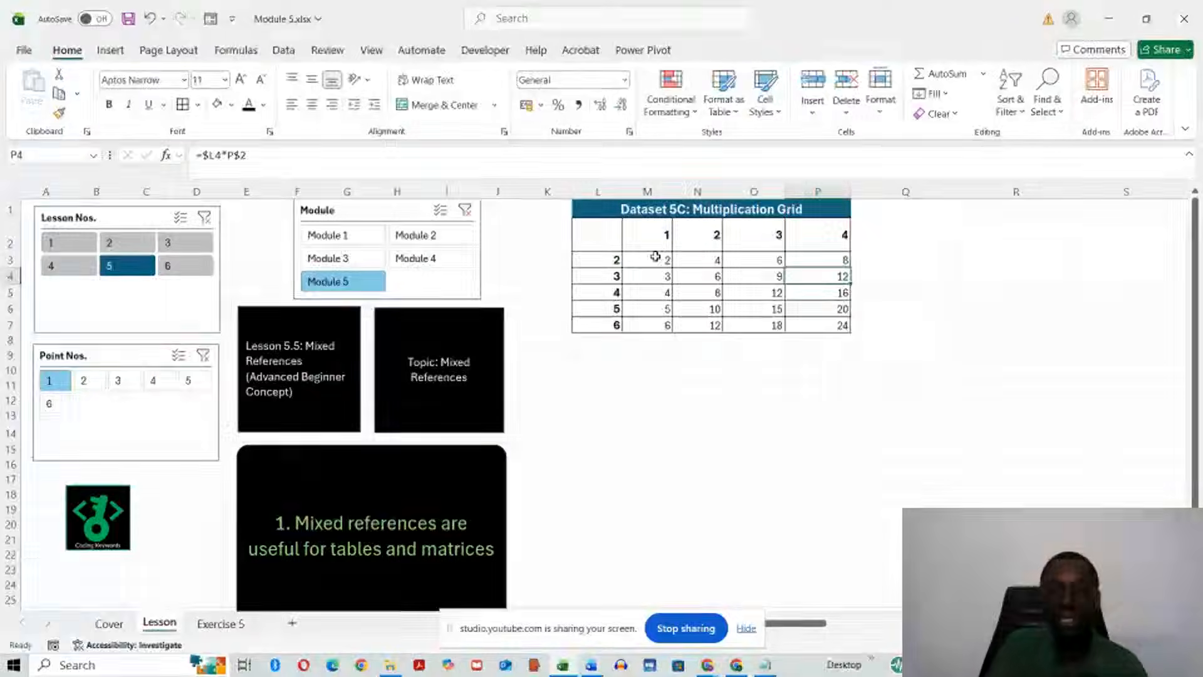
Review the mixed references in M3's formula once more, leaving the formula as it is.
{"action": "left_click", "coordinate": [656, 256]}
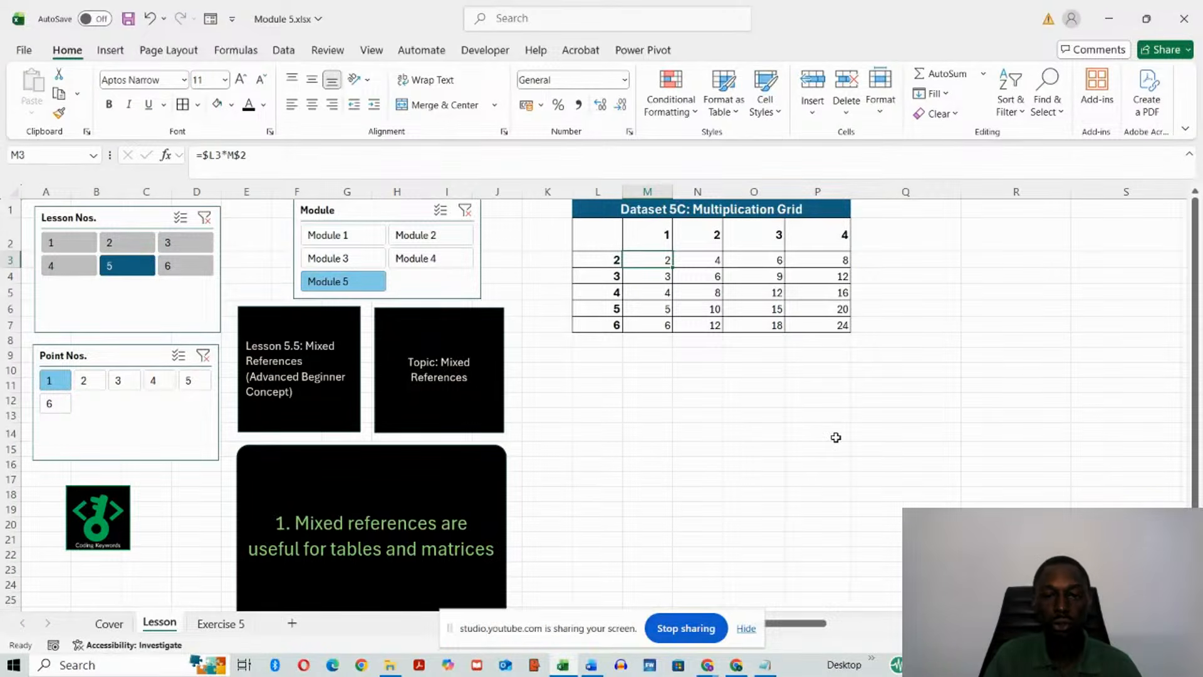
{"action": "double_click", "coordinate": [653, 258]}
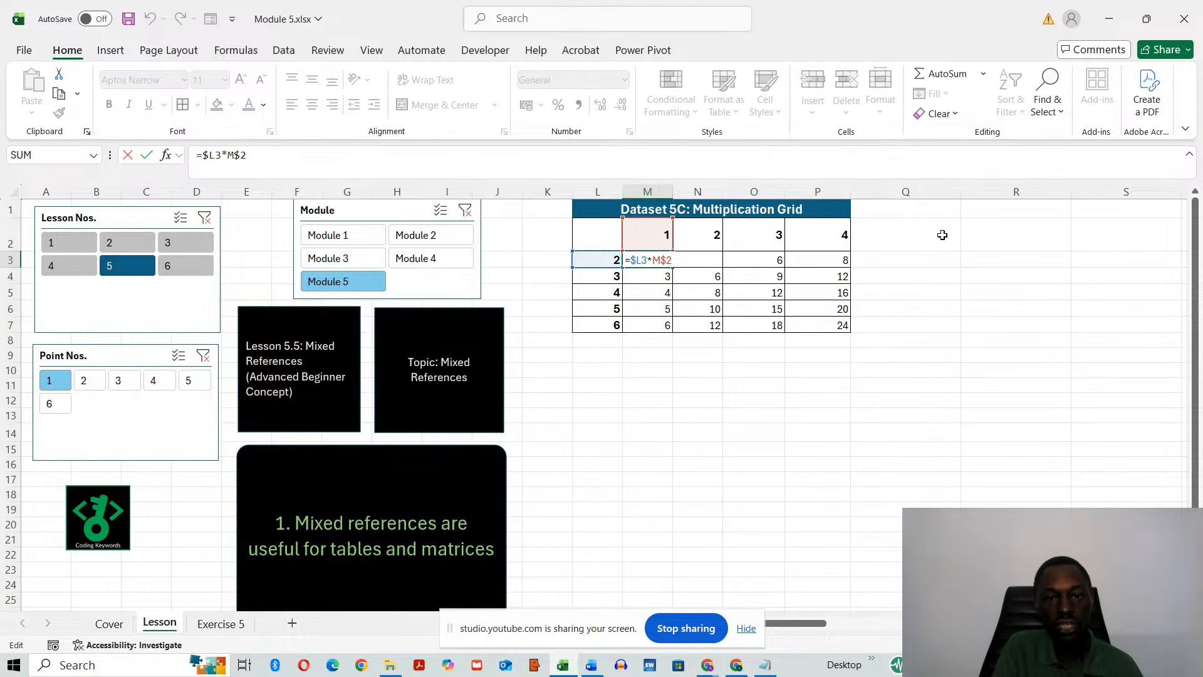
{"action": "key", "text": "Return"}
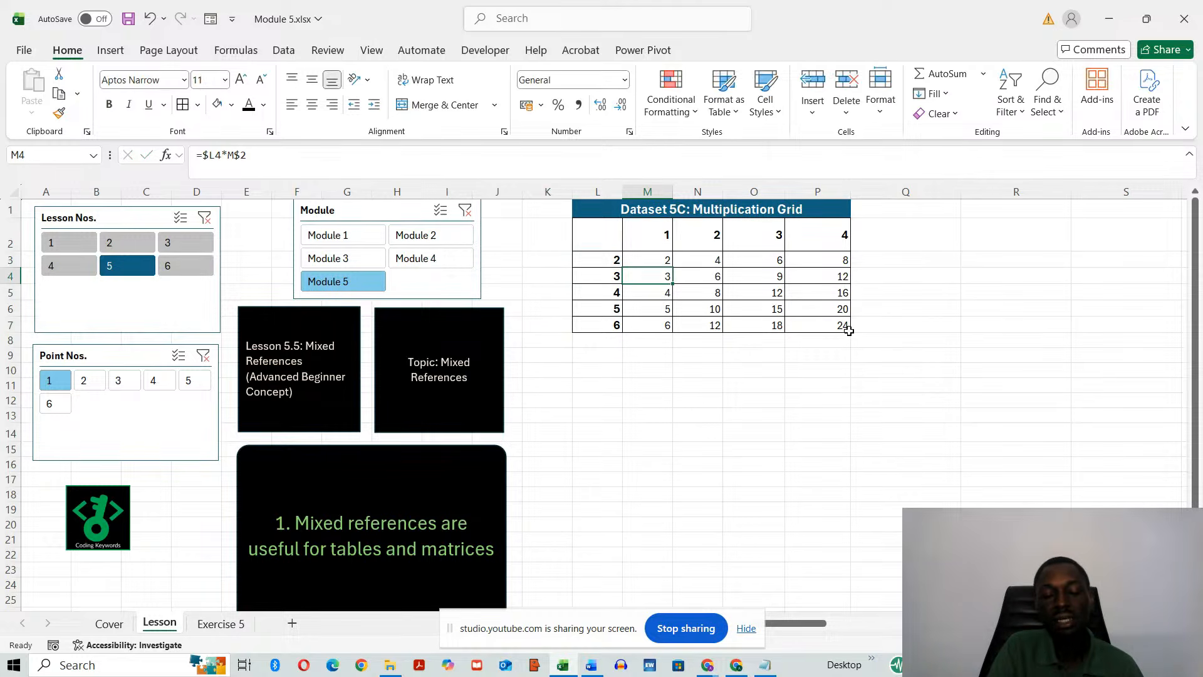
{"action": "left_click", "coordinate": [778, 508]}
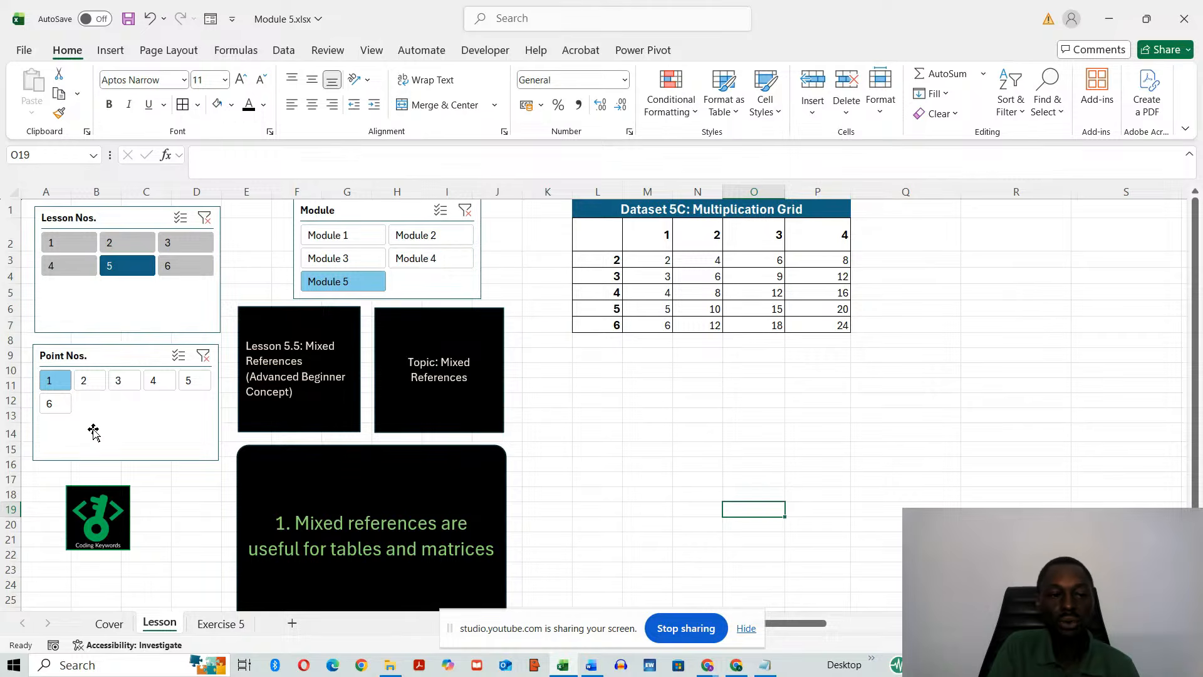
Display points 2 and 3 of Lesson 5.5 on mixed references.
{"action": "left_click", "coordinate": [84, 382]}
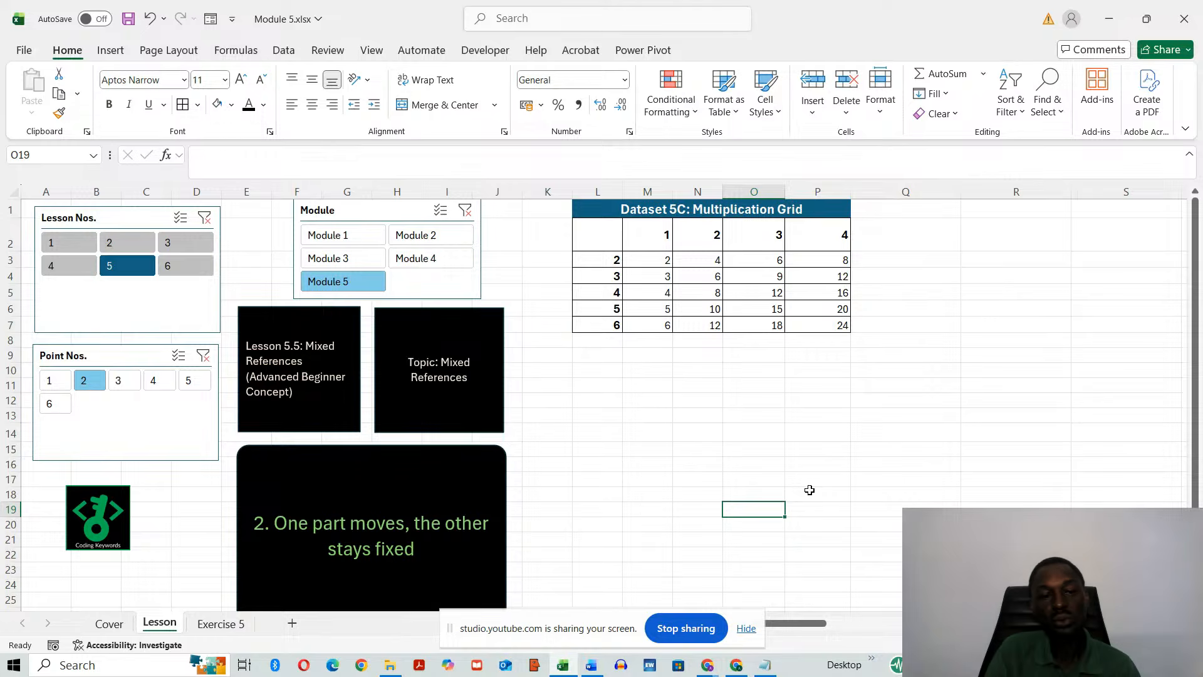
{"action": "left_click", "coordinate": [129, 386]}
{"action": "left_click", "coordinate": [671, 468]}
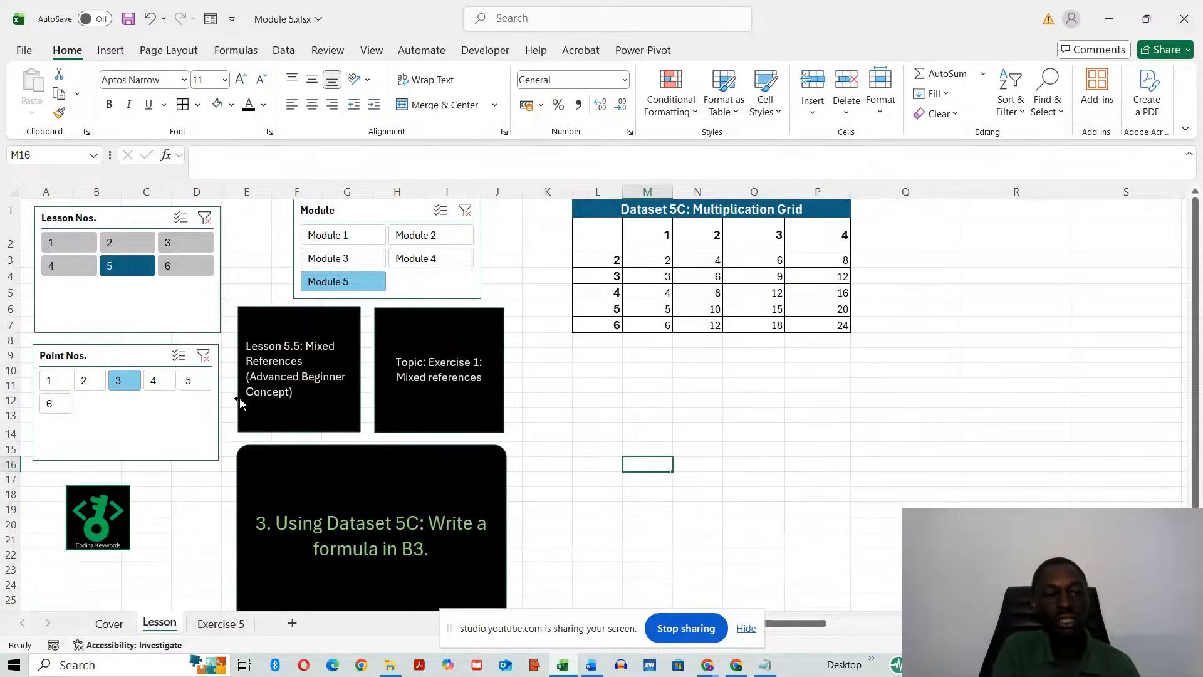
Switch the lesson filter to Lesson 6 and go through points 1 to 3 on choosing the correct reference type.
{"action": "left_click", "coordinate": [50, 382]}
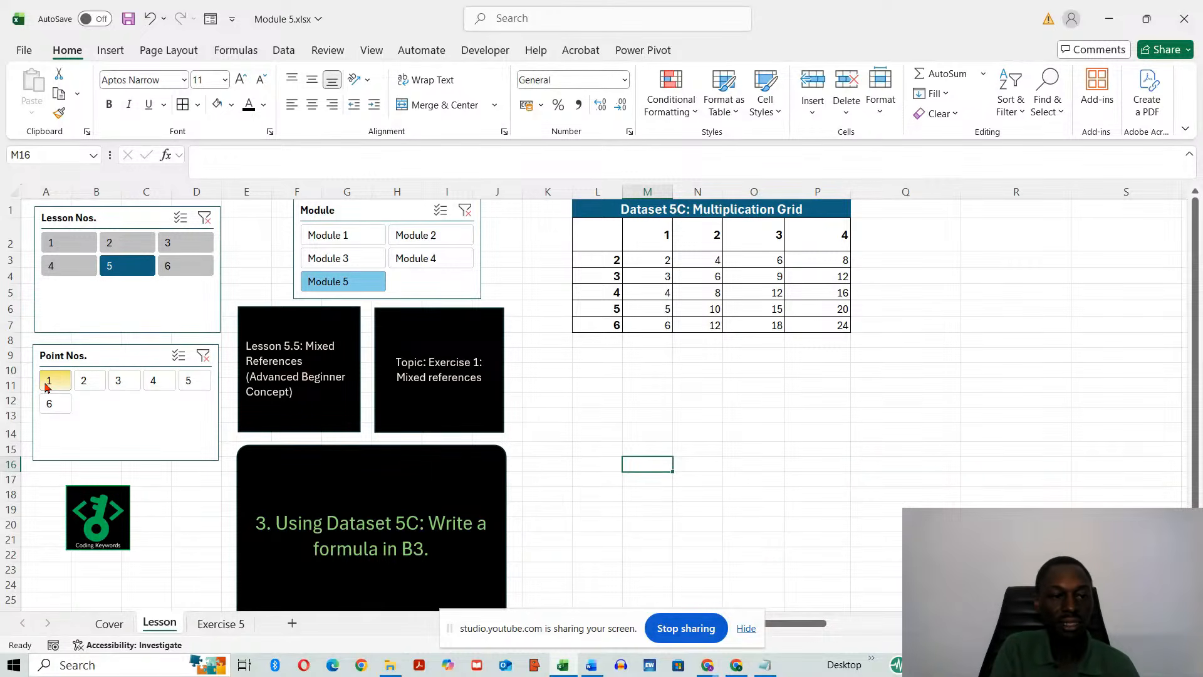
{"action": "left_click", "coordinate": [190, 273]}
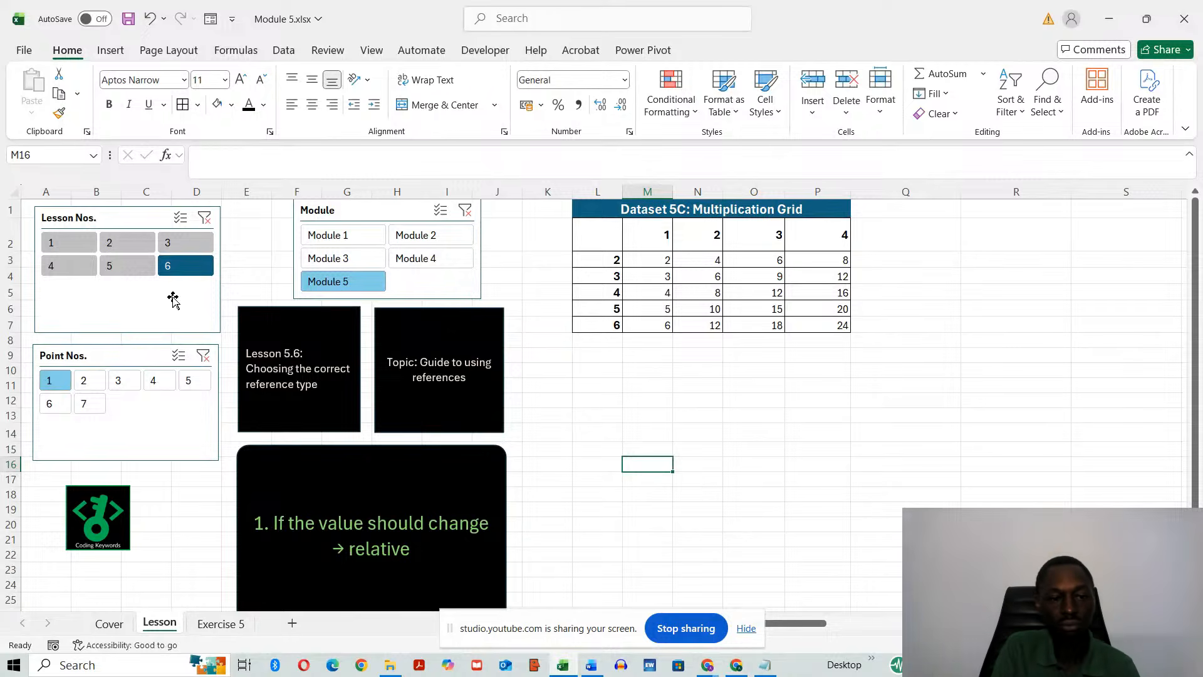
{"action": "left_click", "coordinate": [89, 379]}
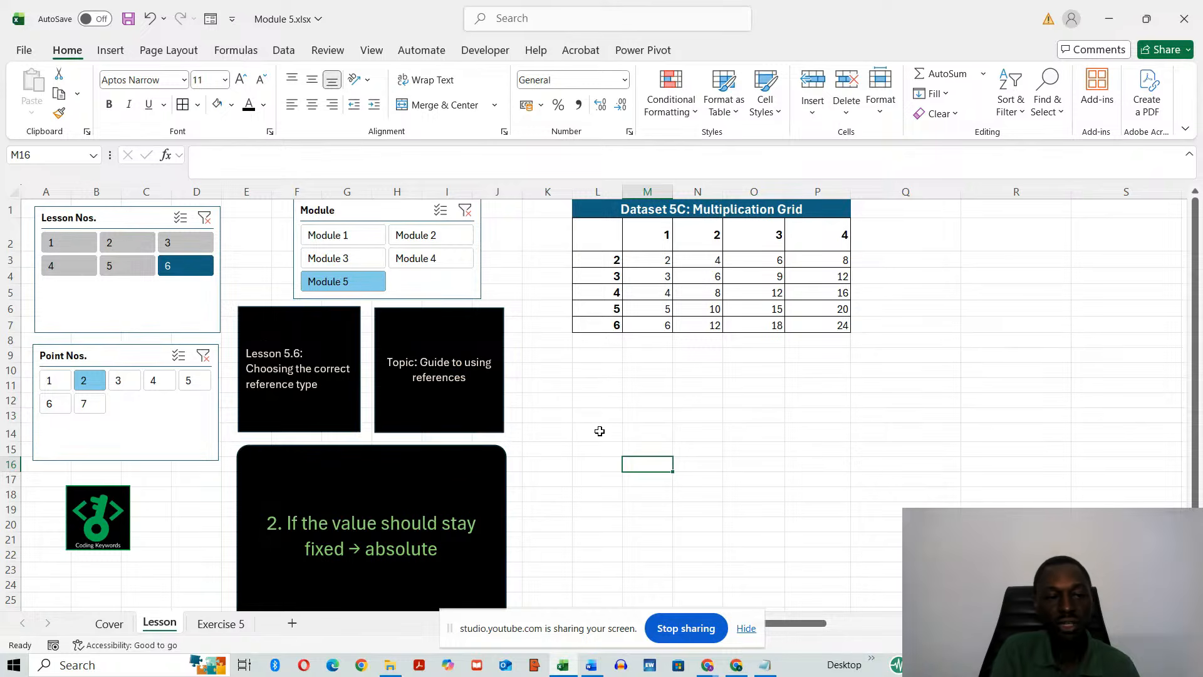
{"action": "left_click", "coordinate": [119, 384]}
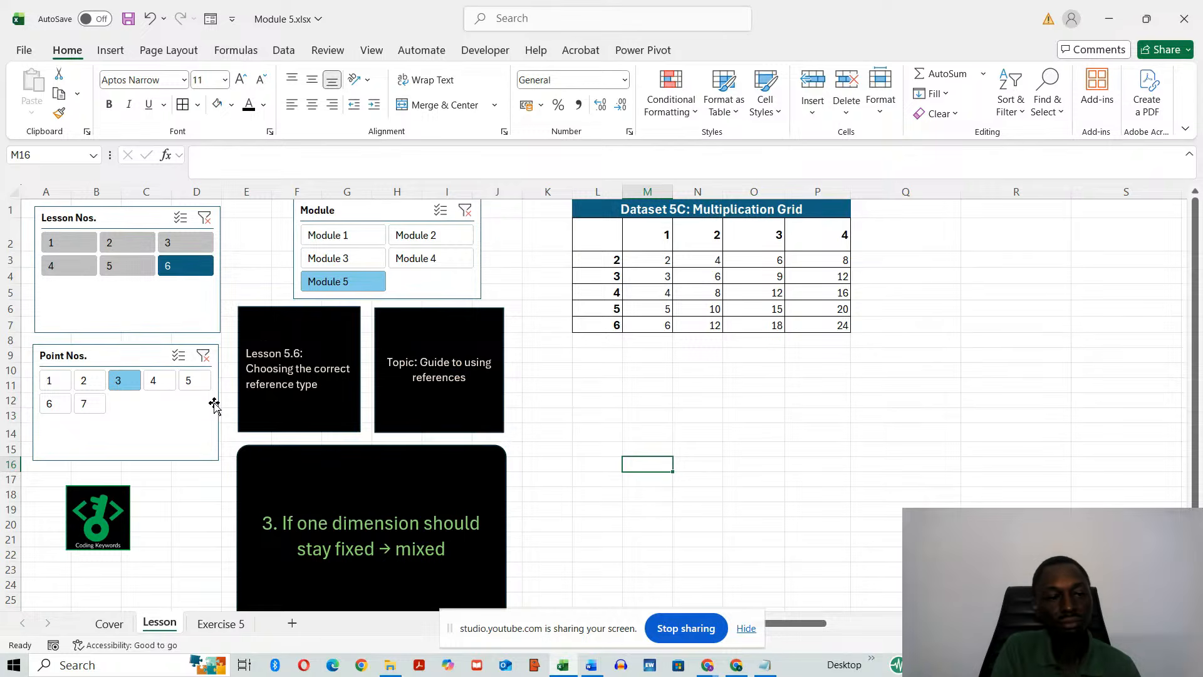
Go through points 4 to 7 of Lesson 5.6 on common reference errors to avoid.
{"action": "left_click", "coordinate": [151, 388]}
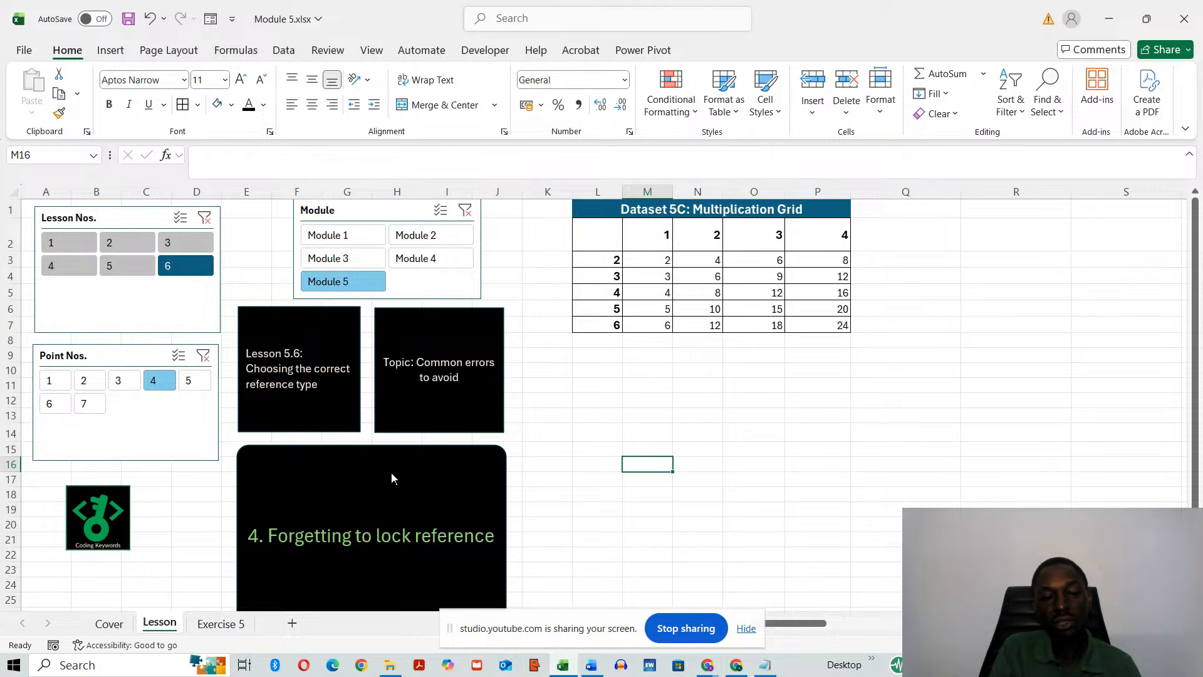
{"action": "left_click", "coordinate": [192, 387]}
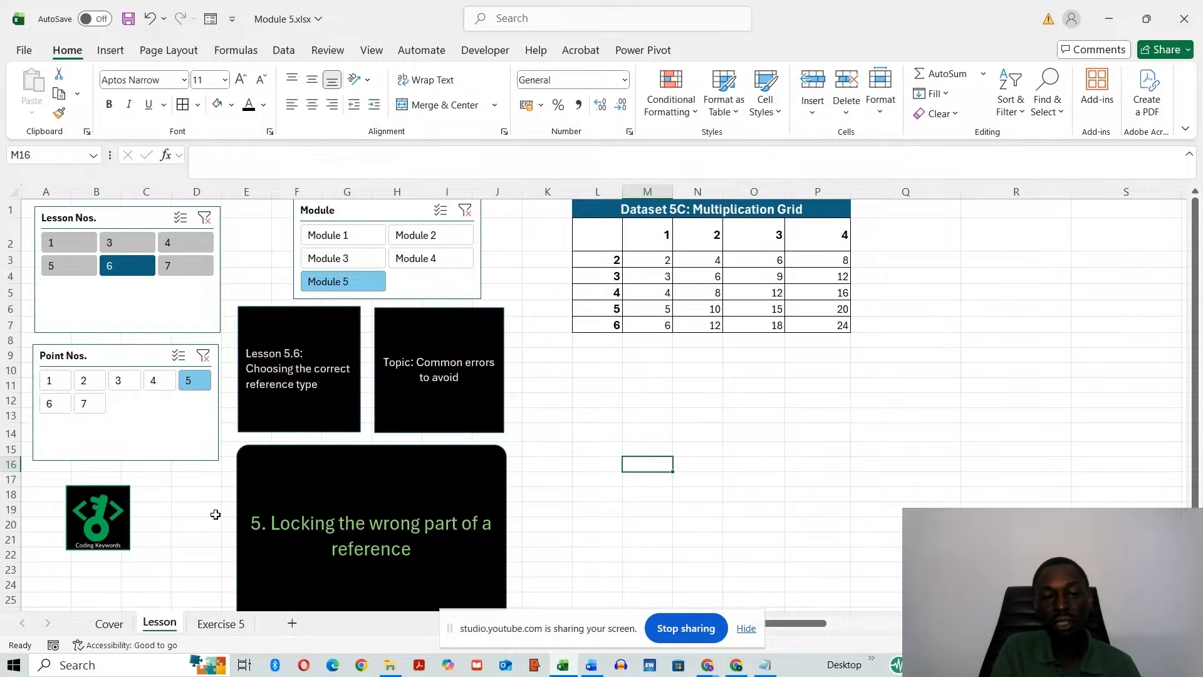
{"action": "left_click", "coordinate": [55, 406]}
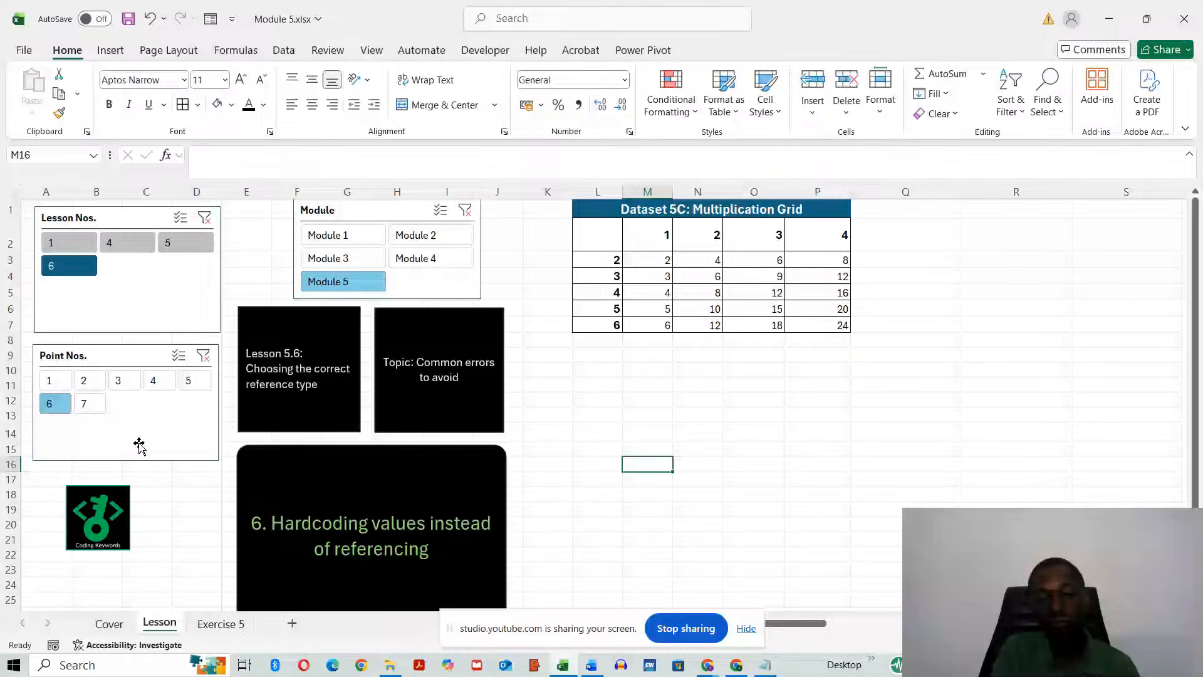
{"action": "left_click", "coordinate": [89, 404]}
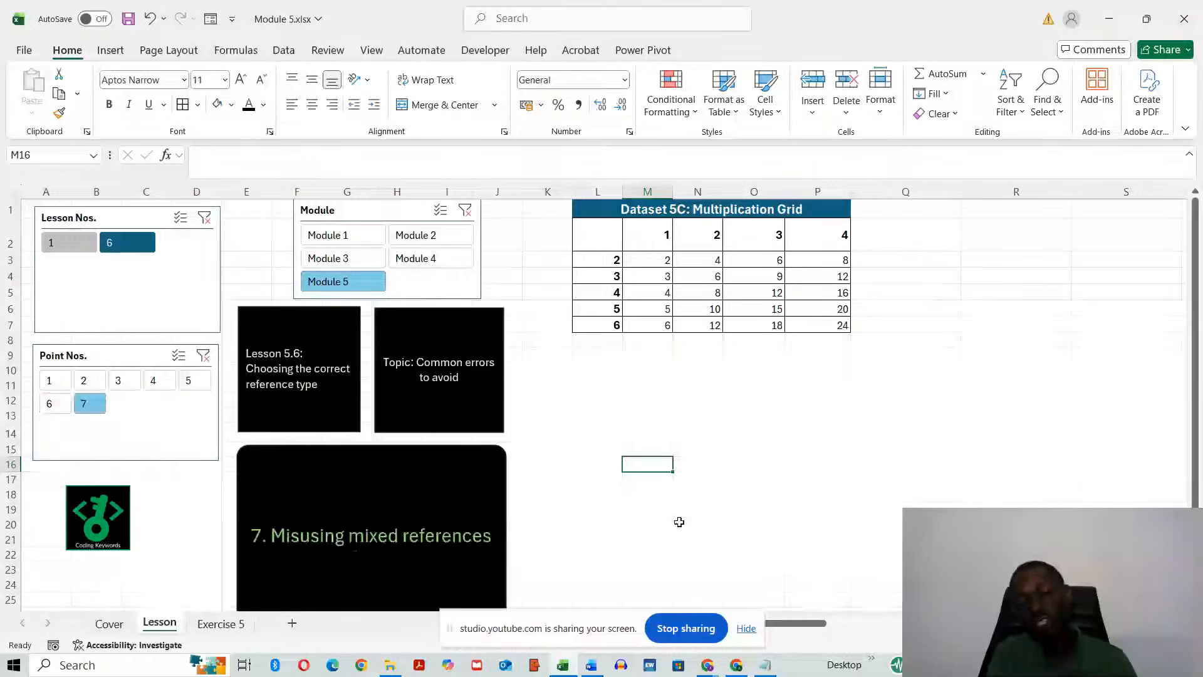
{"action": "left_click", "coordinate": [928, 434]}
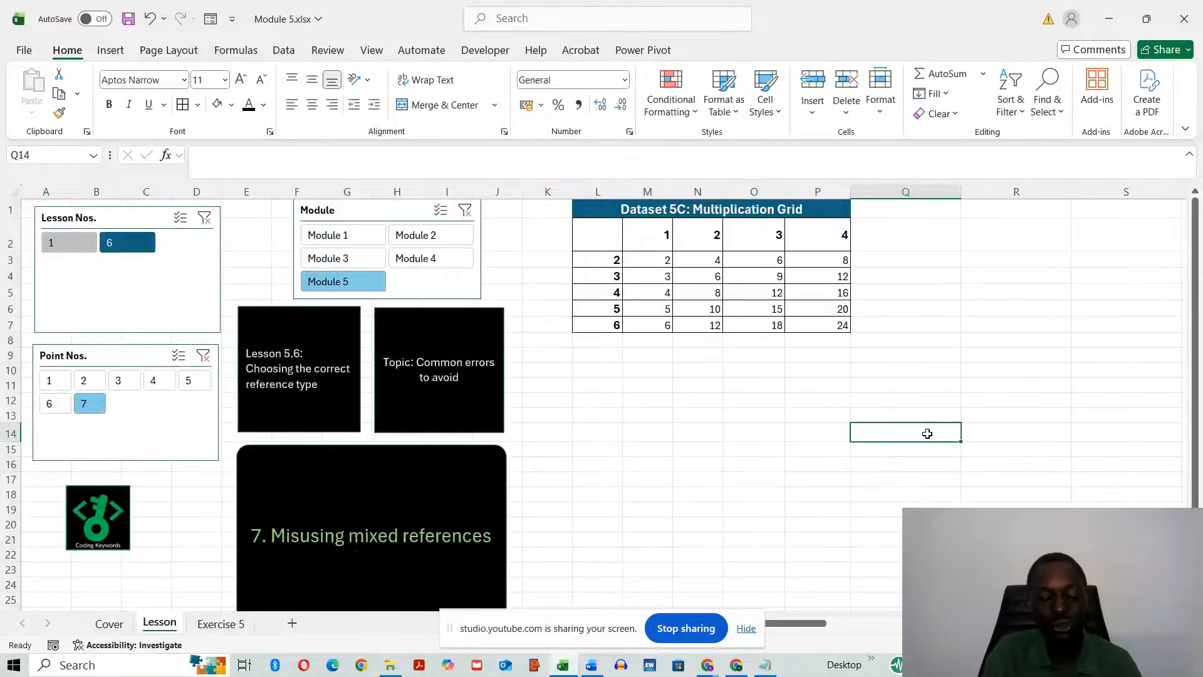
Switch to the YouTube Studio livestream, hide the sharing notice and stop presenting the screen.
{"action": "key", "text": "alt+Tab"}
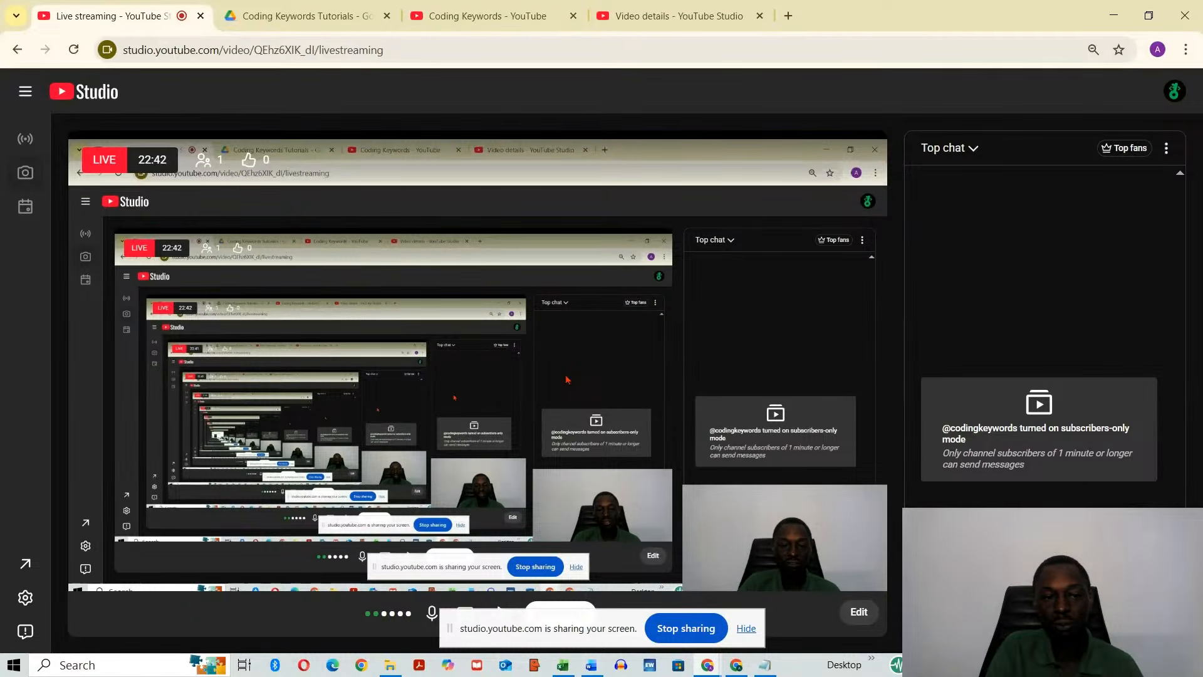
{"action": "left_click", "coordinate": [745, 629]}
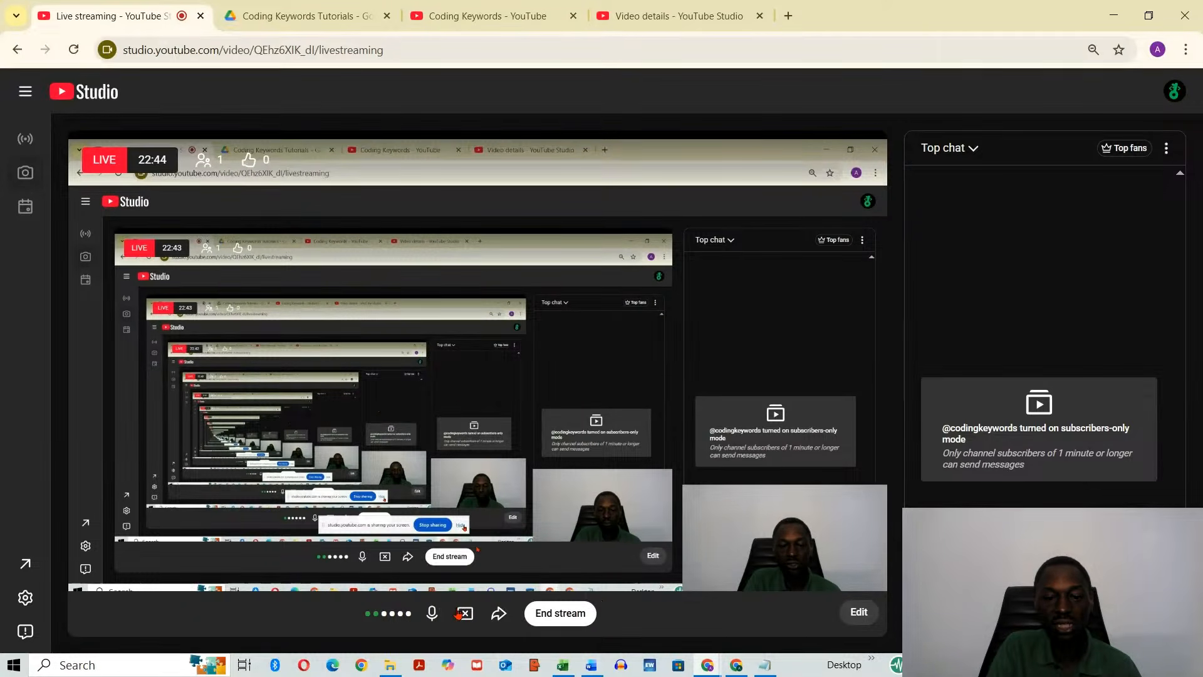
{"action": "left_click", "coordinate": [467, 614]}
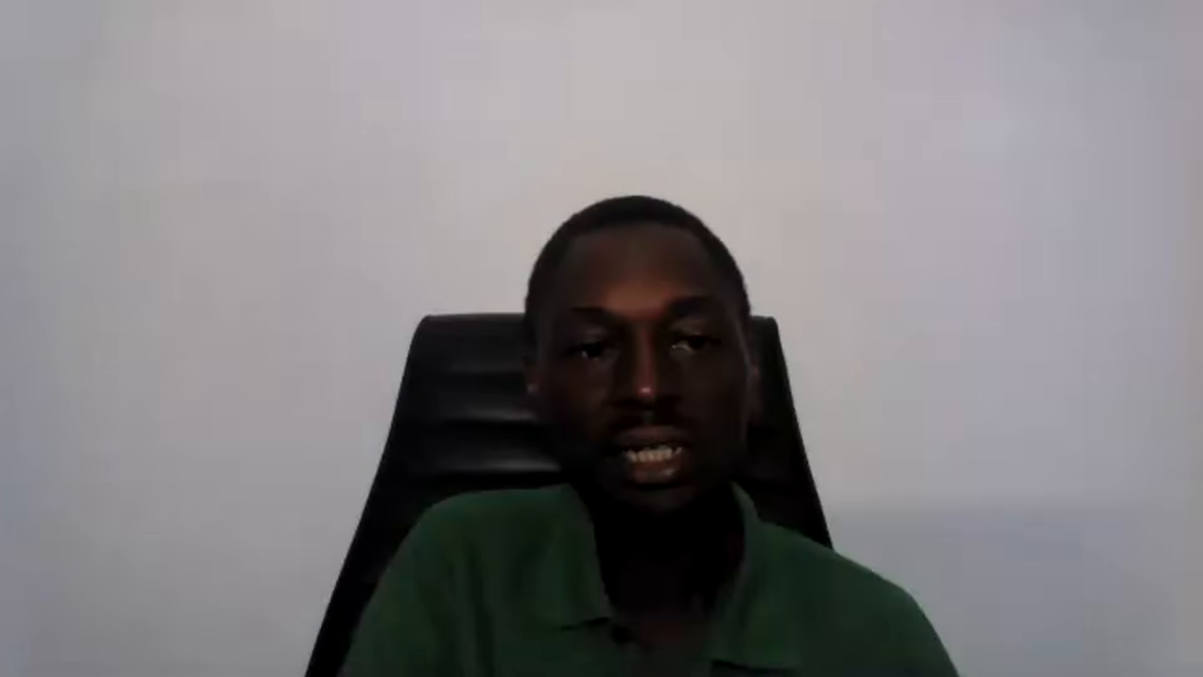